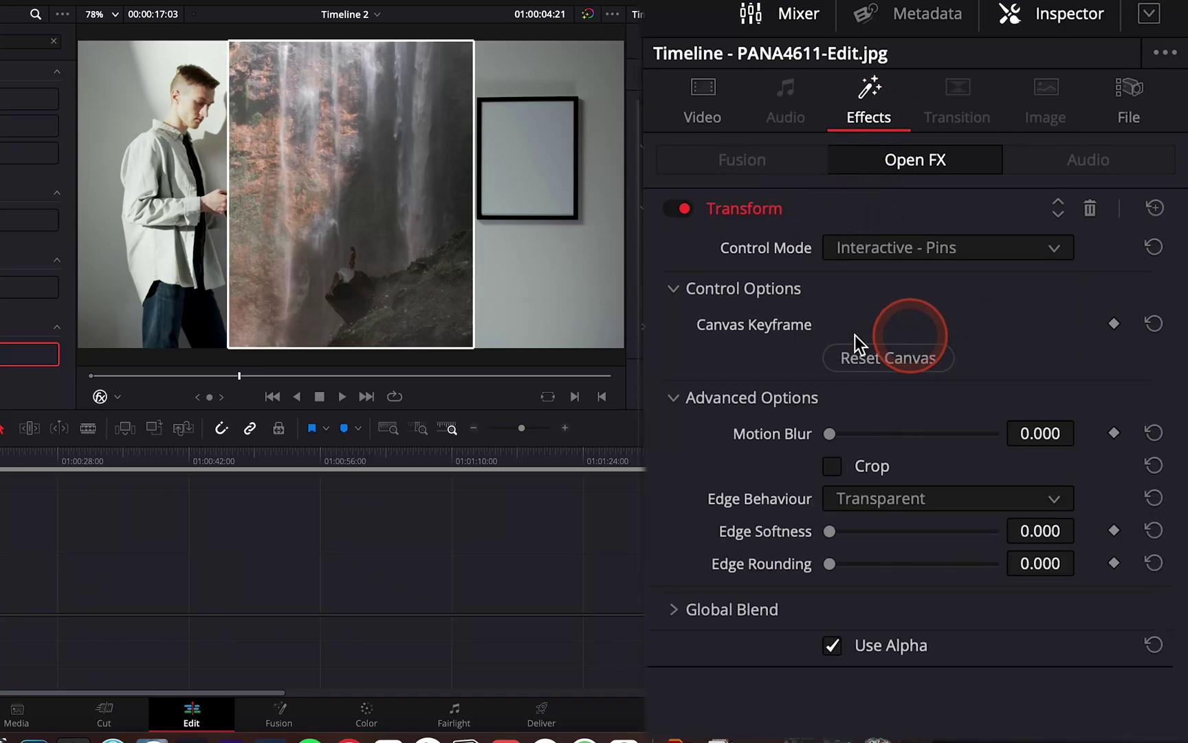
# Try dragging the waterfall picture's and Reduction clip's corner pins toward the wall frames.
pyautogui.moveTo(453, 101); pyautogui.dragTo(442, 43)
pyautogui.click(82, 6)
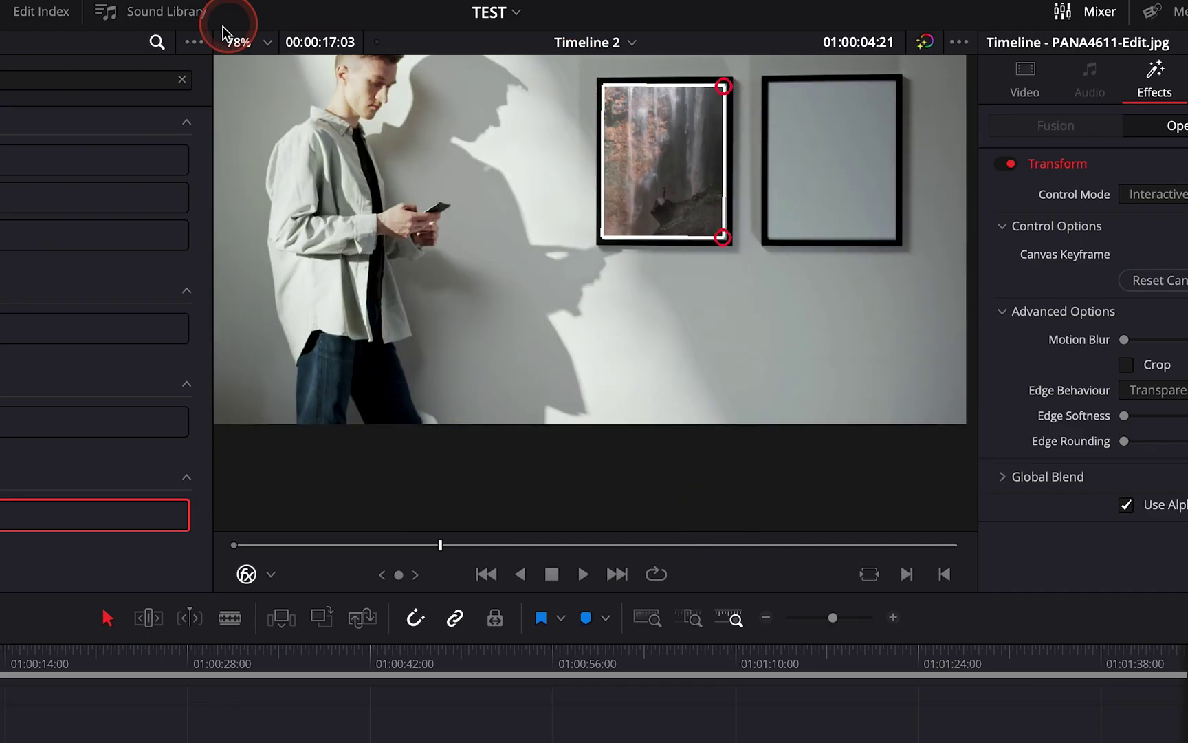
pyautogui.scroll(5, 607, 323)
pyautogui.moveTo(608, 323); pyautogui.dragTo(623, 329)
pyautogui.click(310, 329)
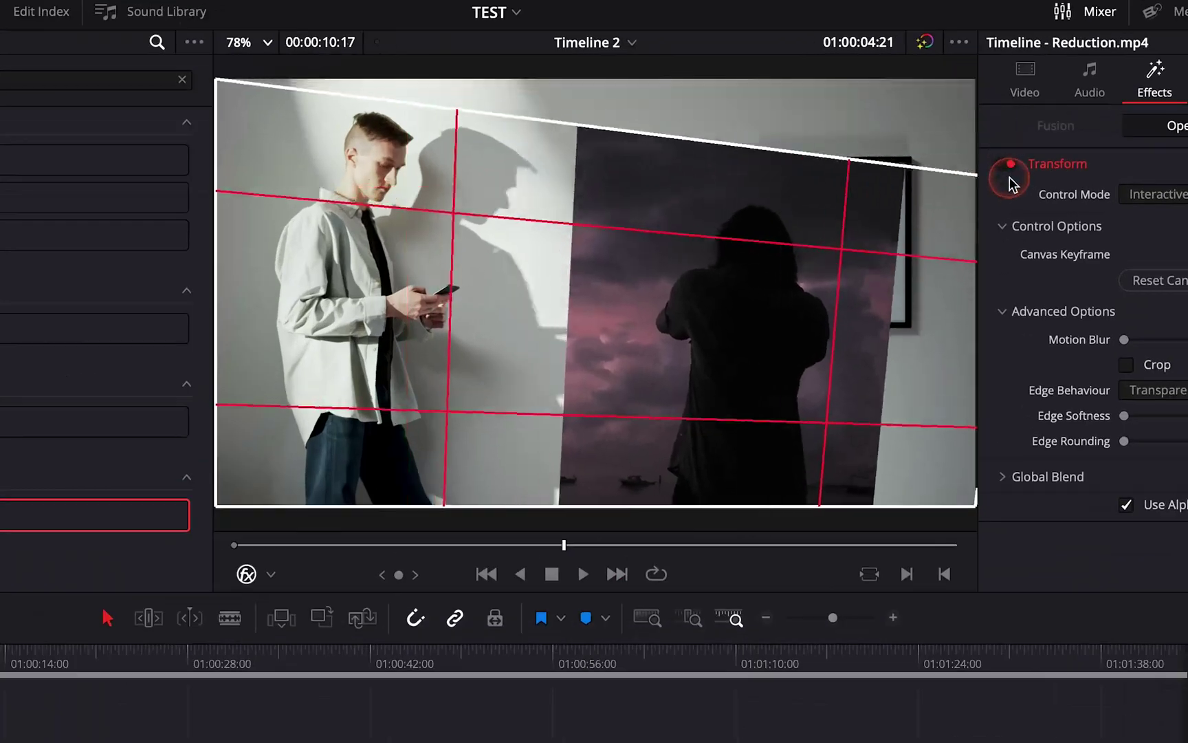
pyautogui.moveTo(252, 165); pyautogui.dragTo(546, 284)
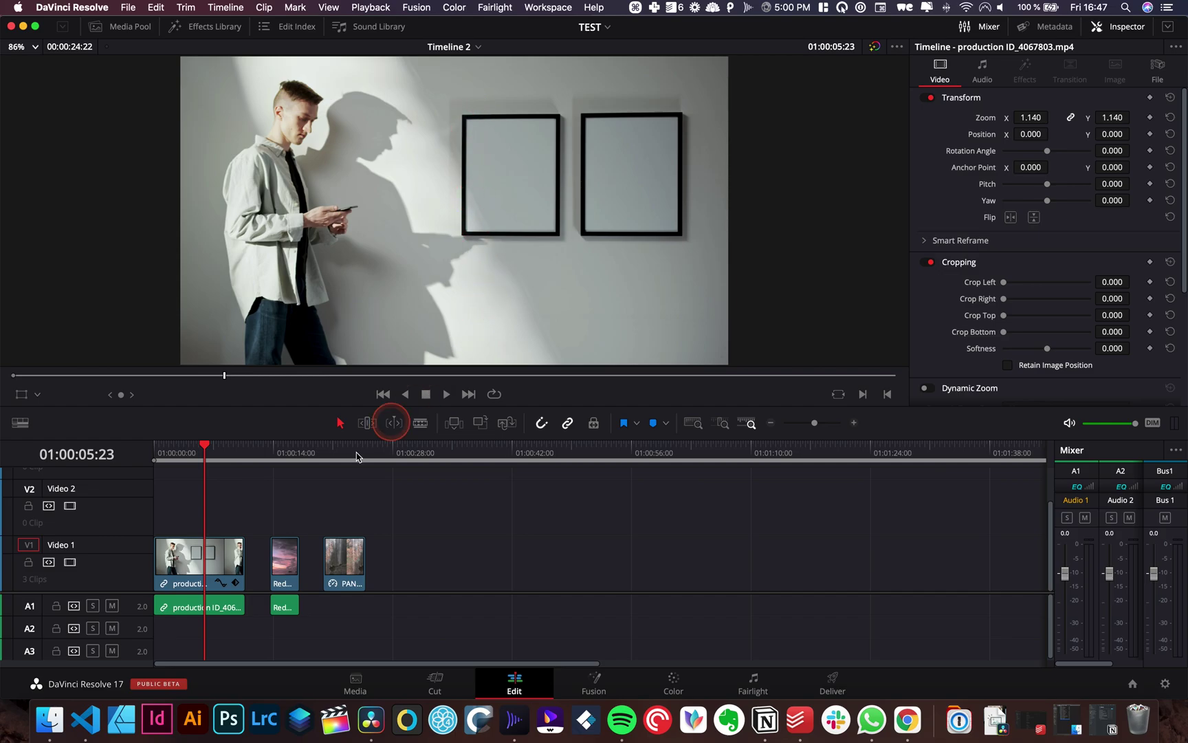
# Preview the Reduction clip and waterfall still, then return to the wall shot.
pyautogui.click(284, 457)
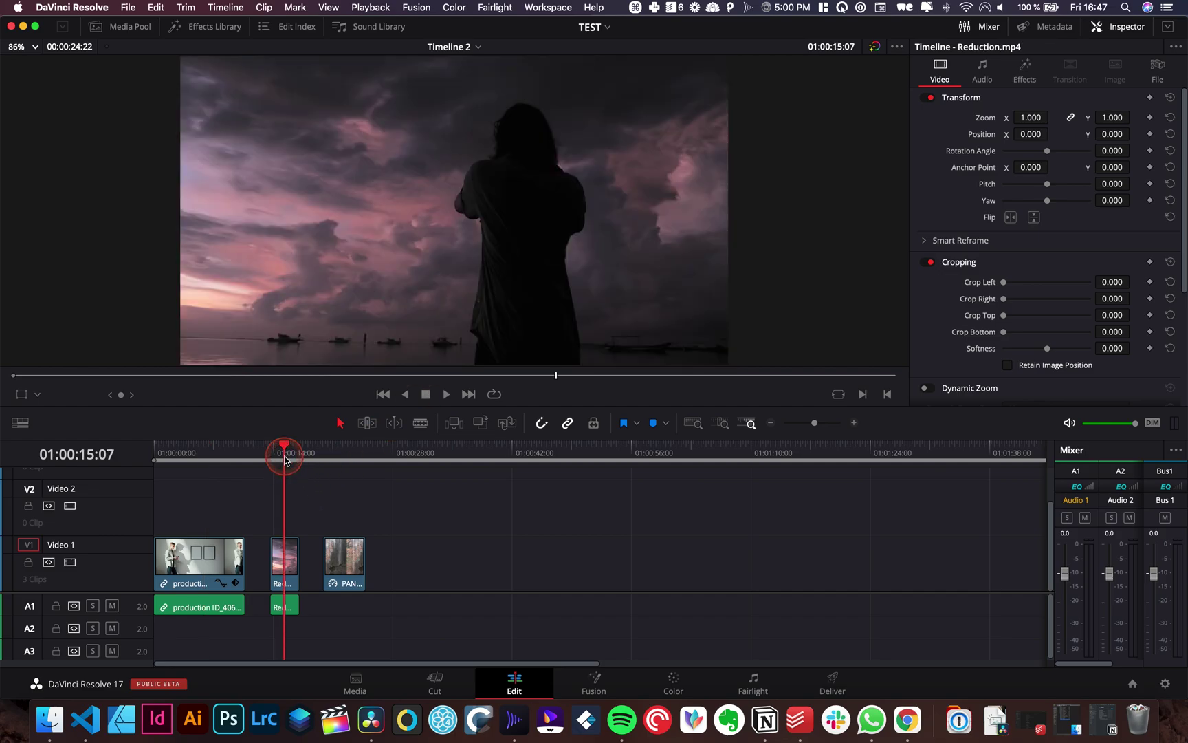
pyautogui.click(346, 456)
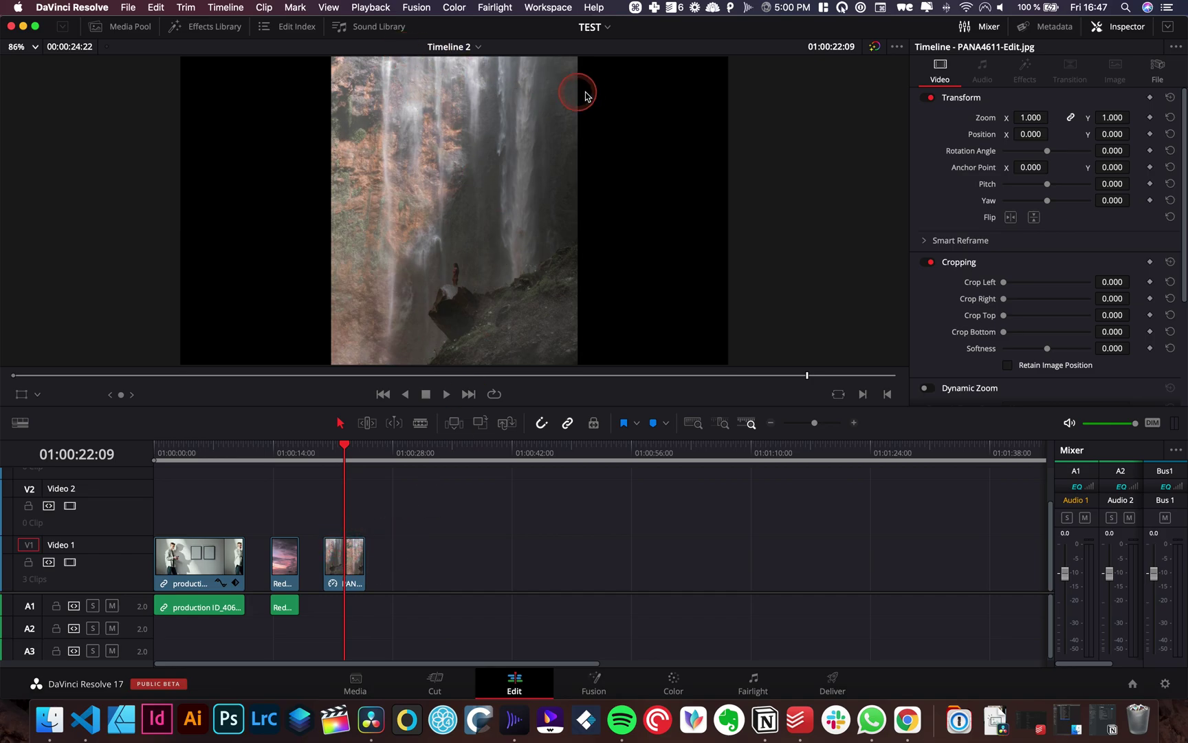
pyautogui.click(277, 458)
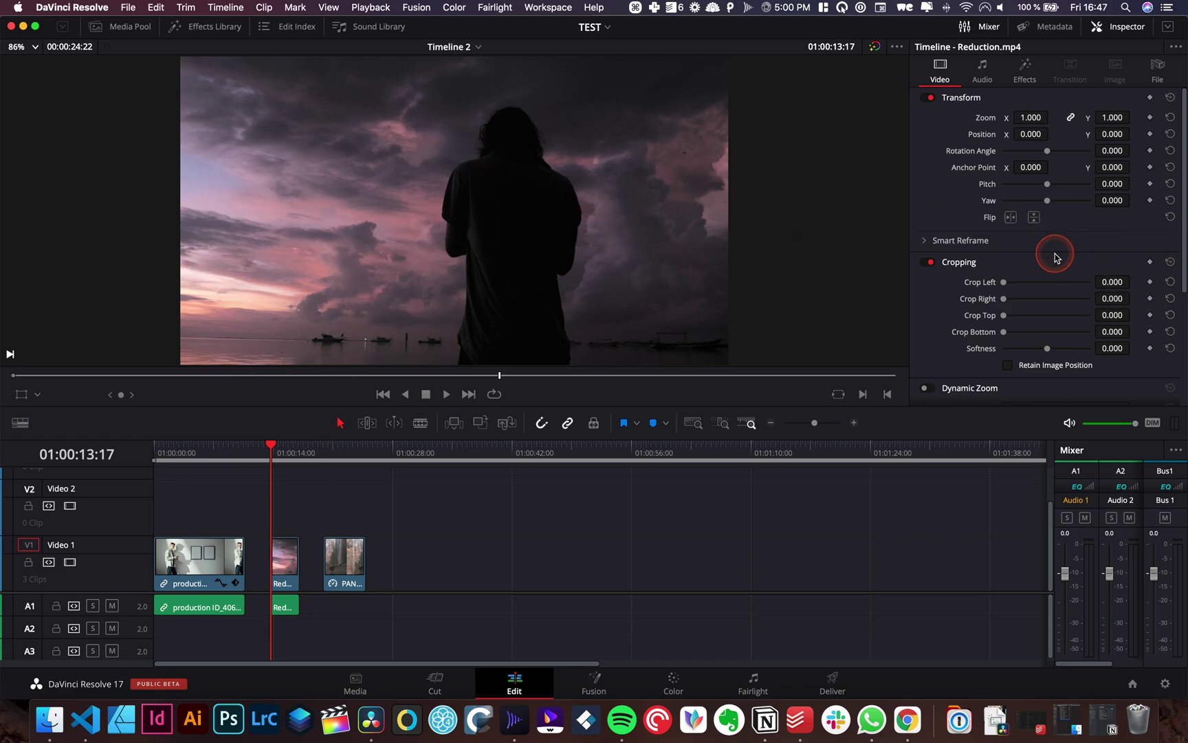
pyautogui.click(220, 450)
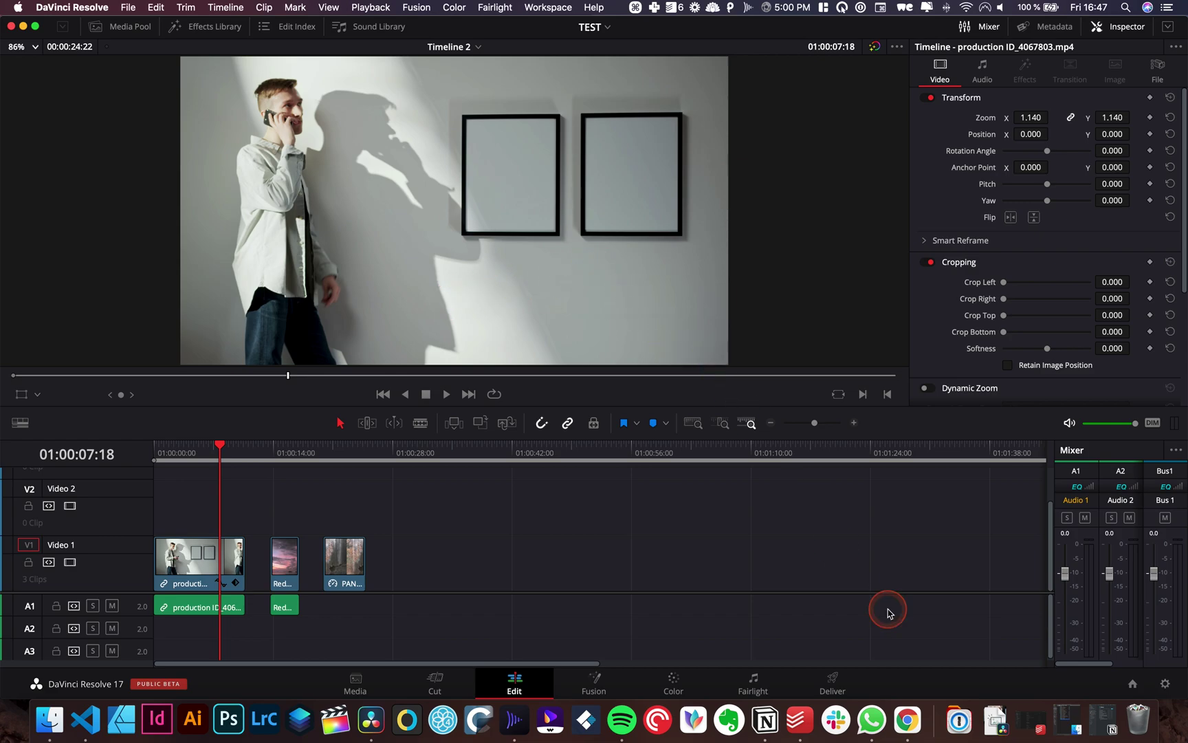
pyautogui.click(595, 679)
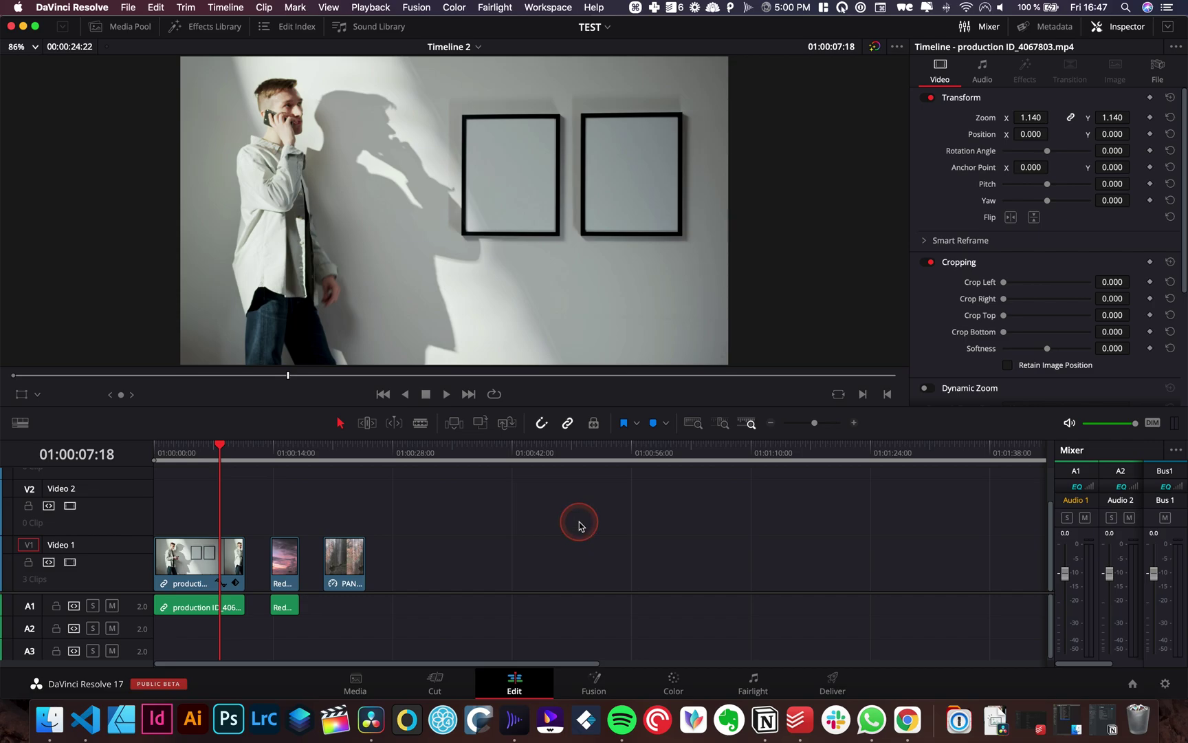
# Move the waterfall picture onto Video 2 above the wall shot and apply the Transform Open FX.
pyautogui.click(215, 27)
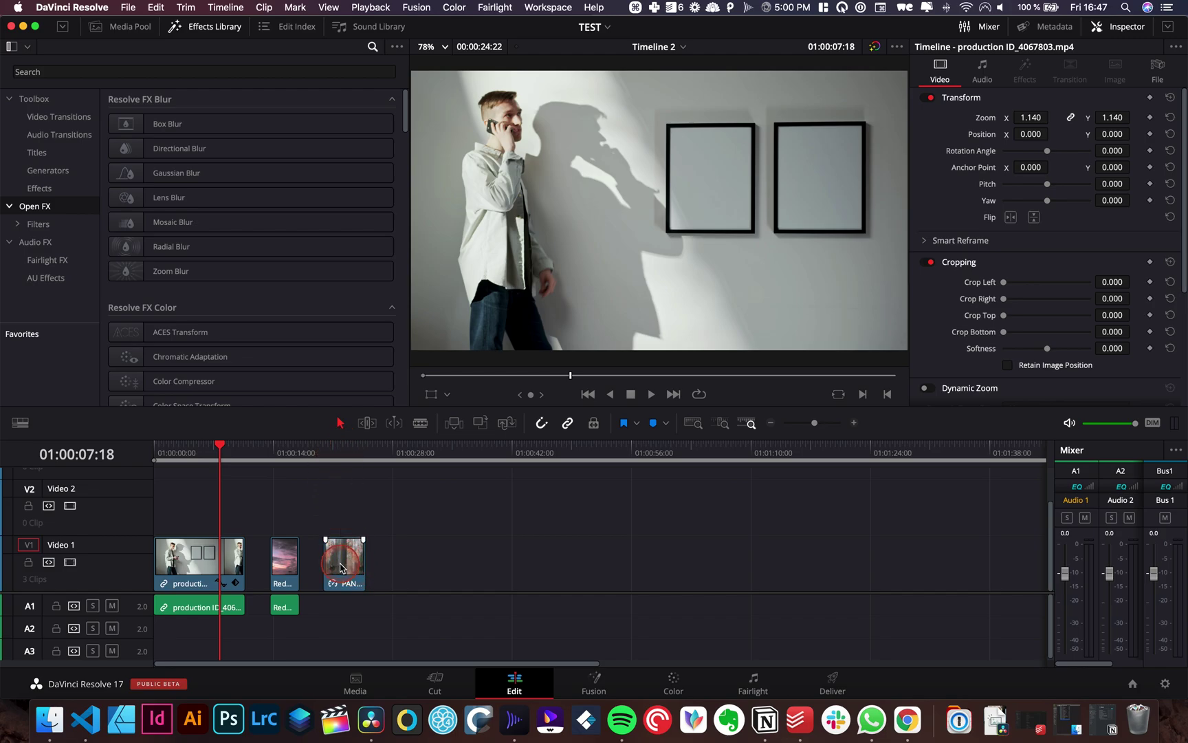
pyautogui.moveTo(340, 568); pyautogui.dragTo(203, 525)
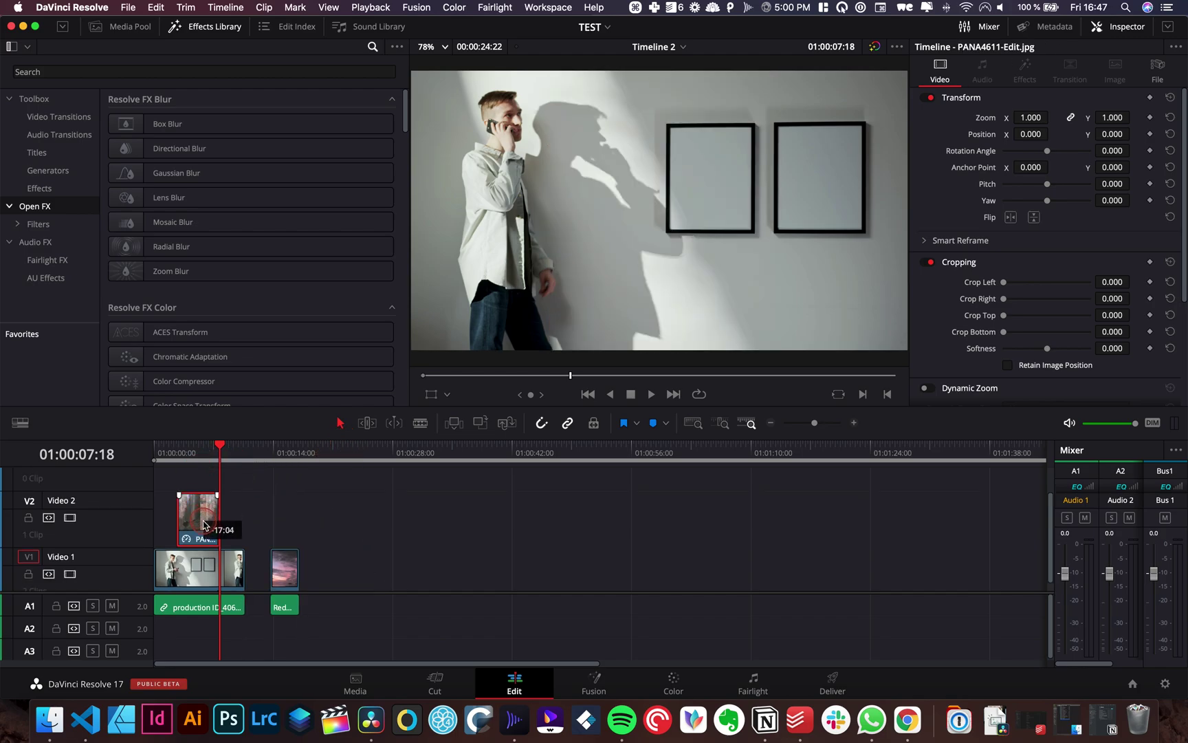
pyautogui.click(195, 459)
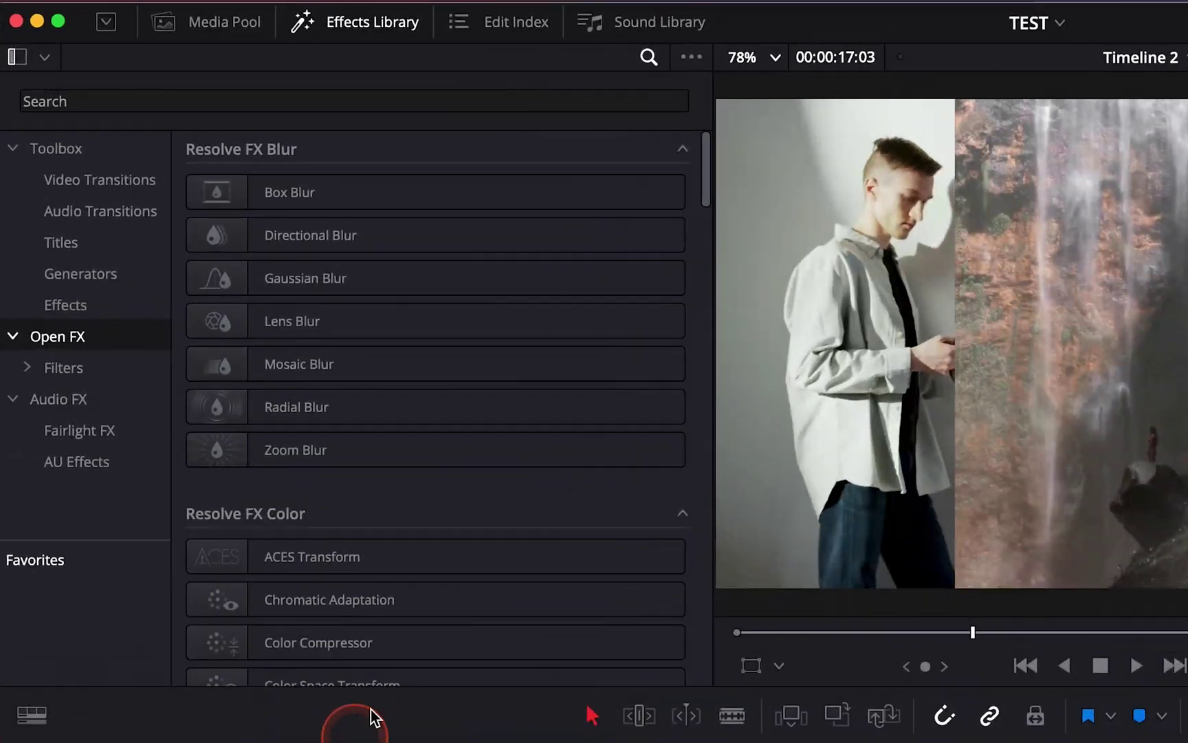
pyautogui.click(199, 105)
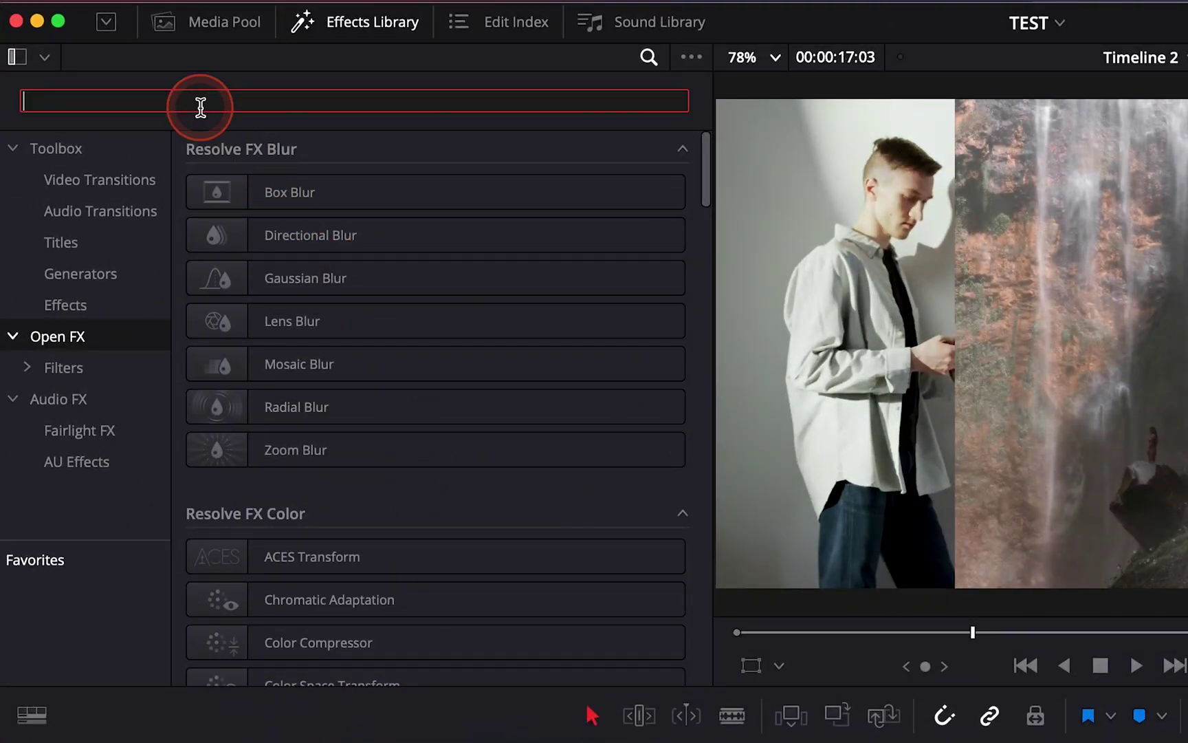
pyautogui.write('tra')
pyautogui.moveTo(306, 619); pyautogui.dragTo(199, 531)
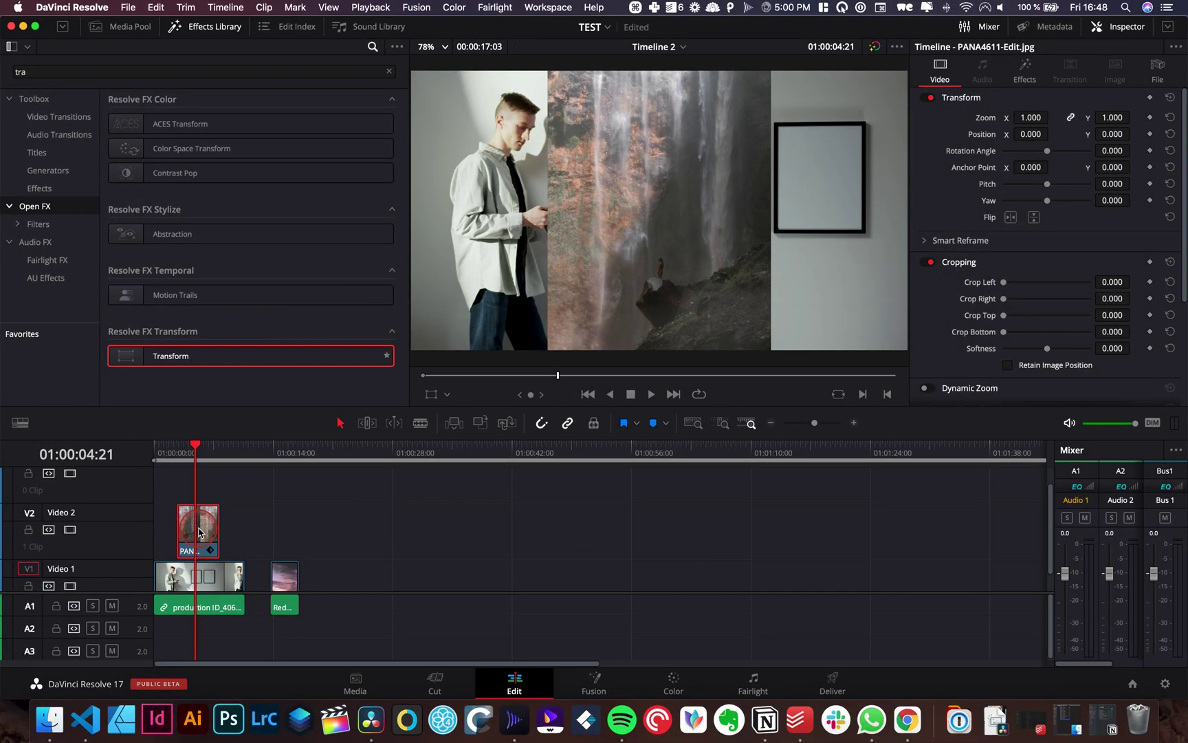
# Set the viewer overlay to Open FX Overlay to show the Transform controls.
pyautogui.scroll(-2, 199, 531)
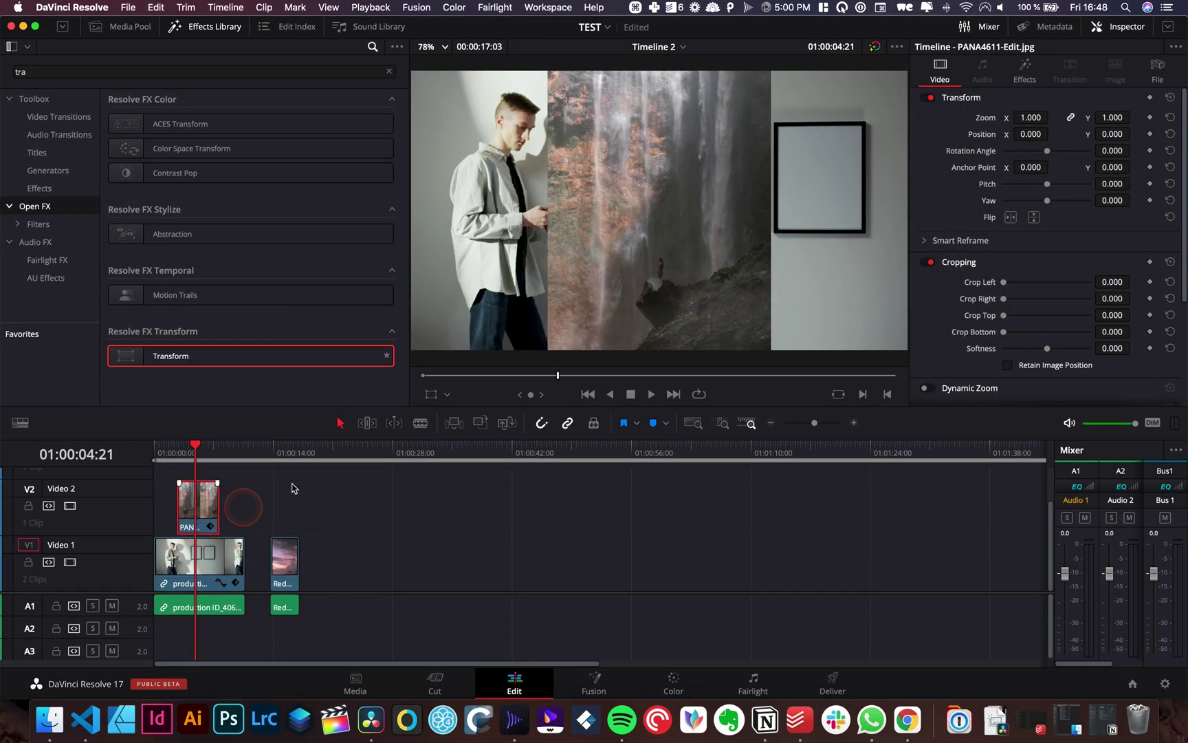
pyautogui.click(446, 395)
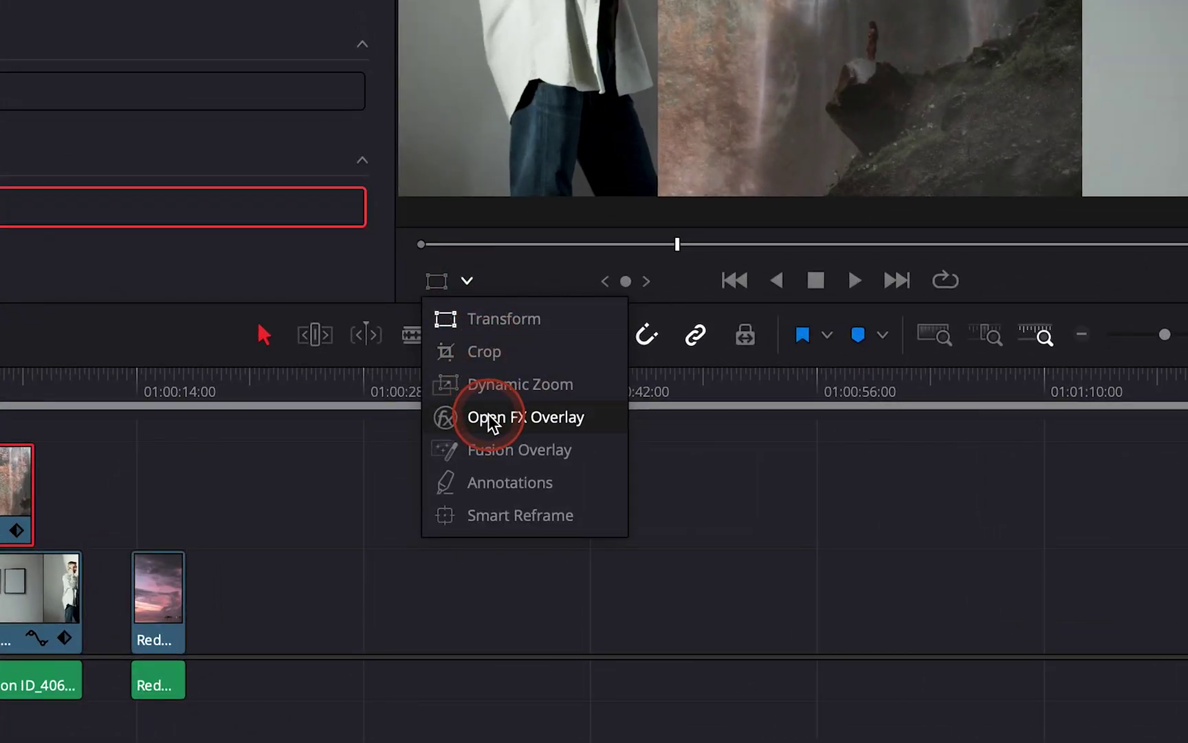
pyautogui.click(491, 420)
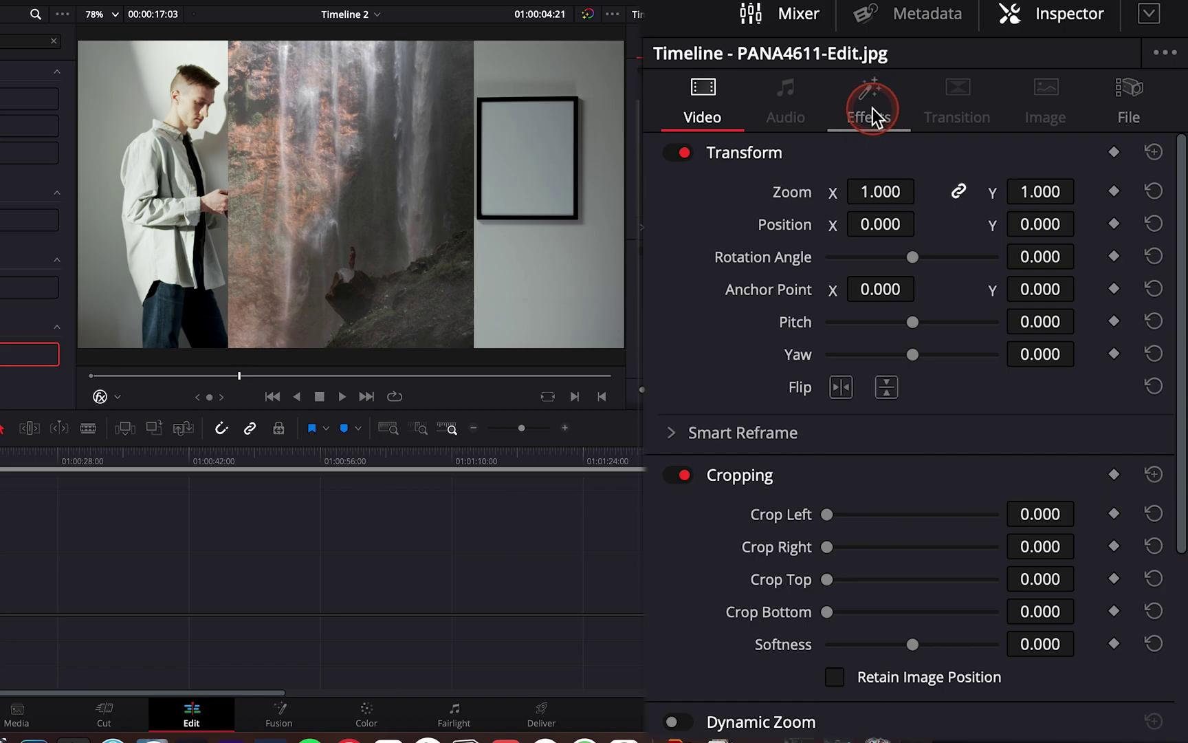
# Set the Transform effect's Control Mode to Interactive - Pins.
pyautogui.click(1026, 75)
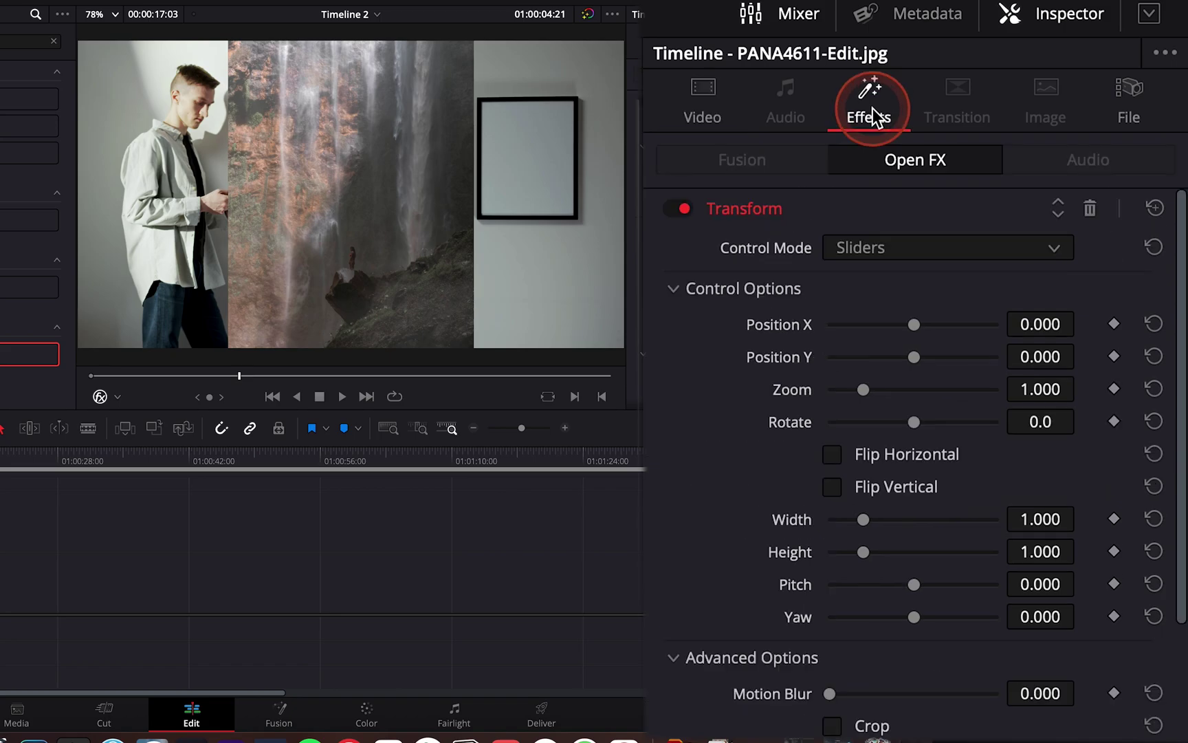
pyautogui.click(879, 251)
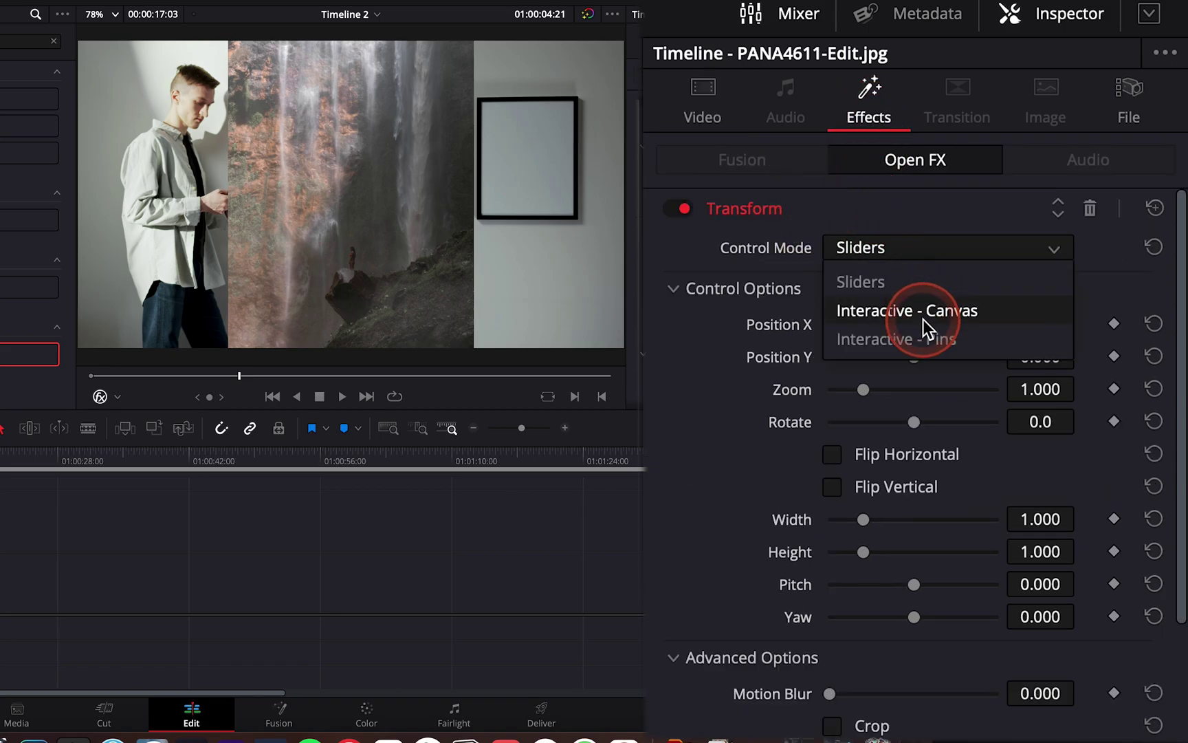
pyautogui.click(923, 336)
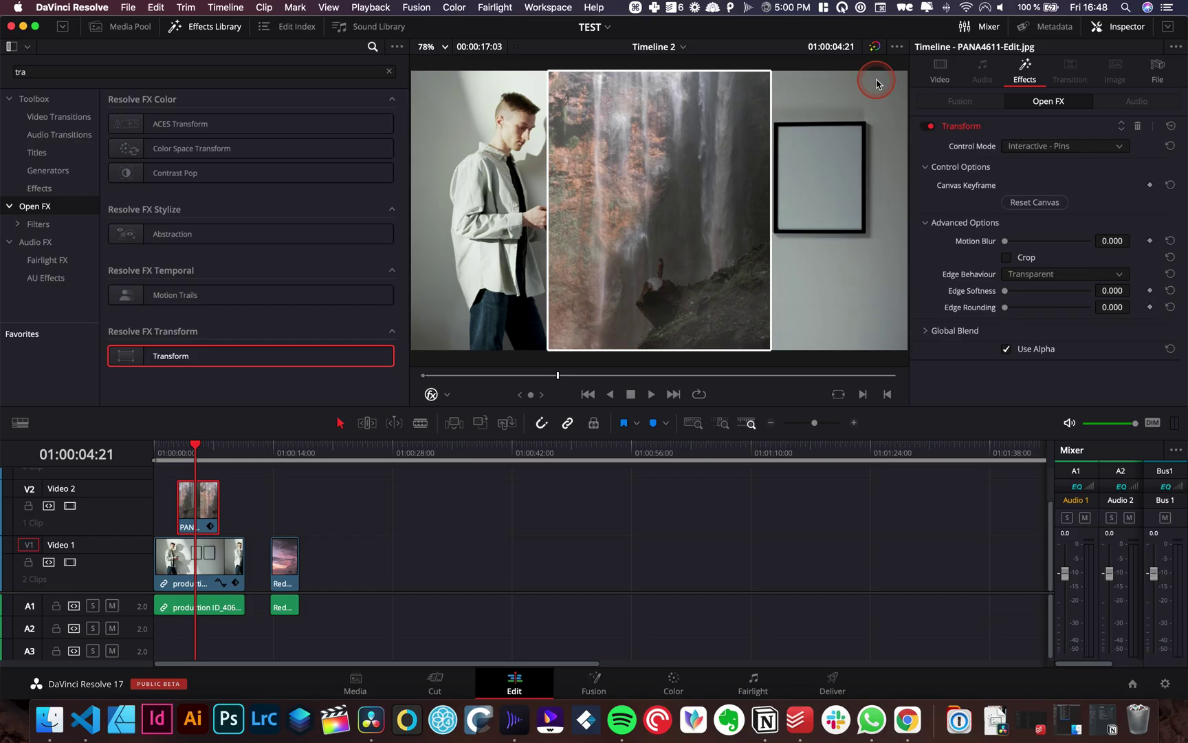
# Drag the top-right and bottom-right pins into the left wall frame and save the project.
pyautogui.moveTo(770, 73); pyautogui.dragTo(733, 169)
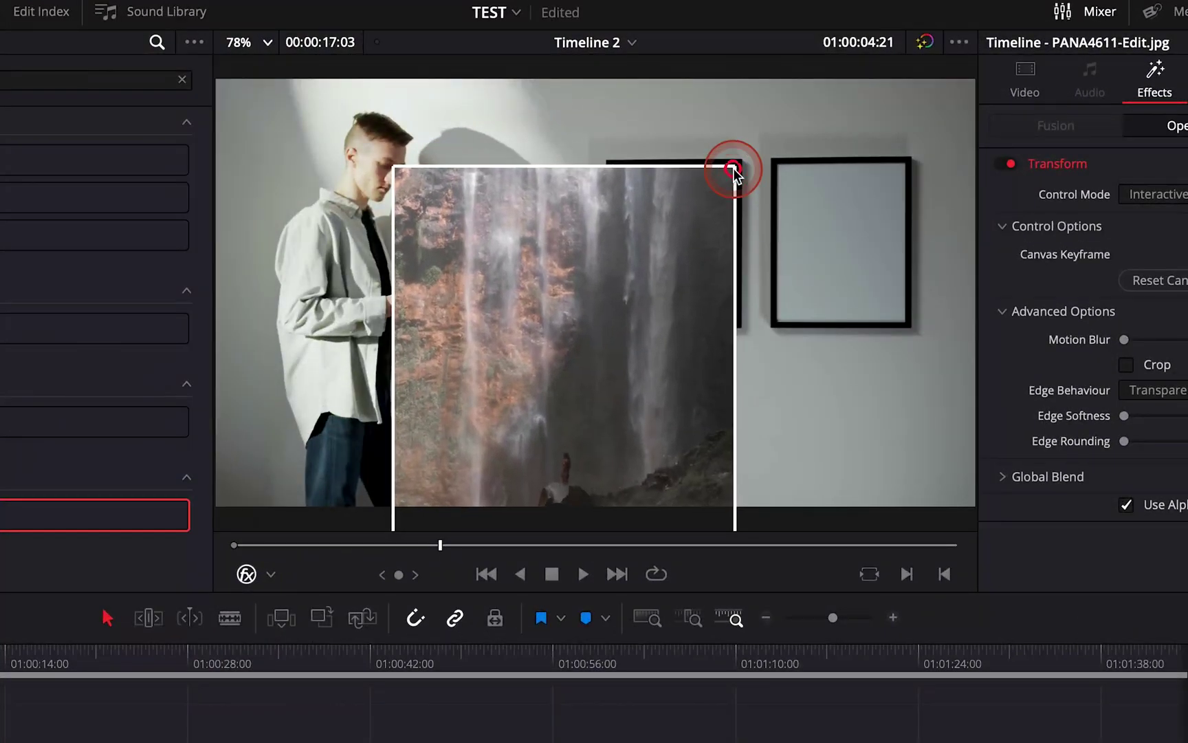
pyautogui.click(266, 44)
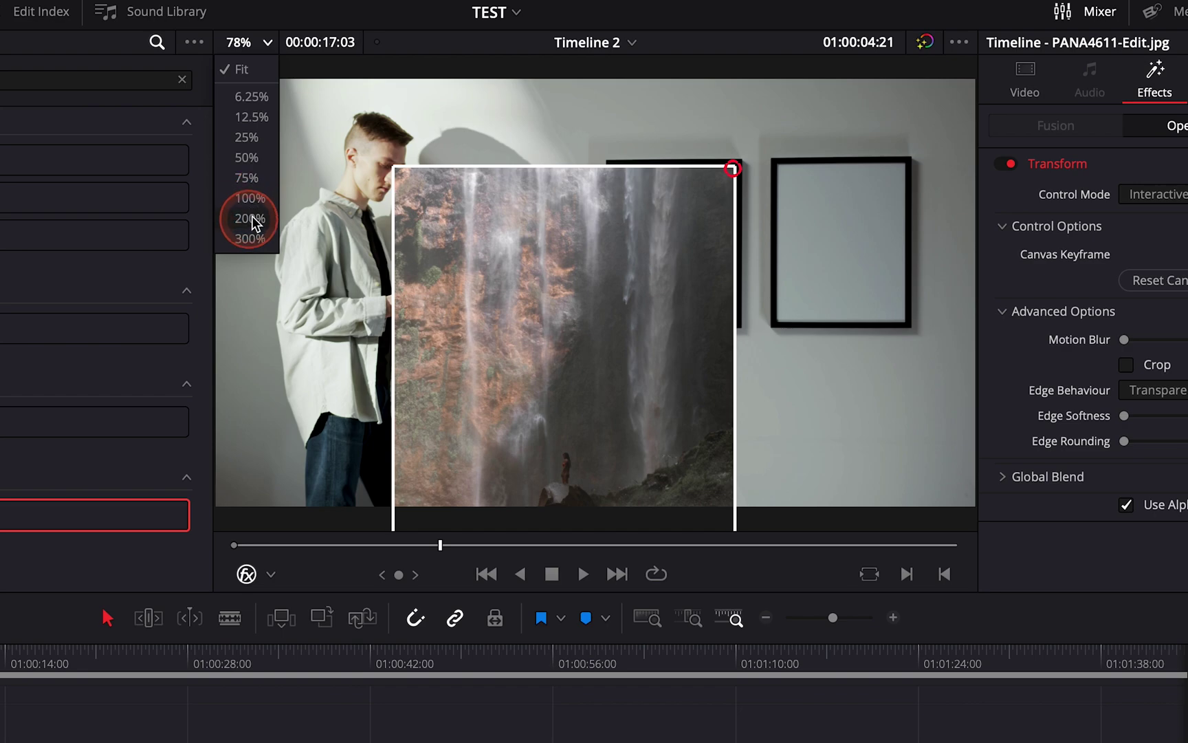
pyautogui.click(734, 171)
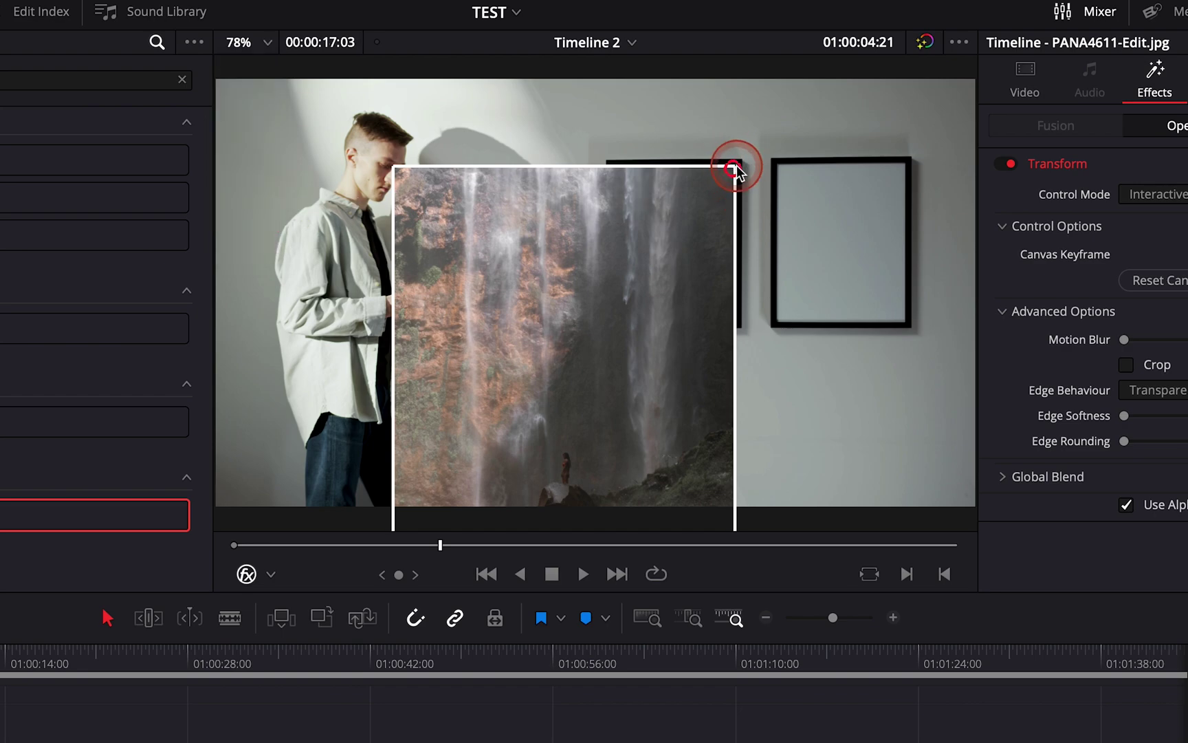
pyautogui.scroll(-5, 711, 291)
pyautogui.scroll(4, 712, 294)
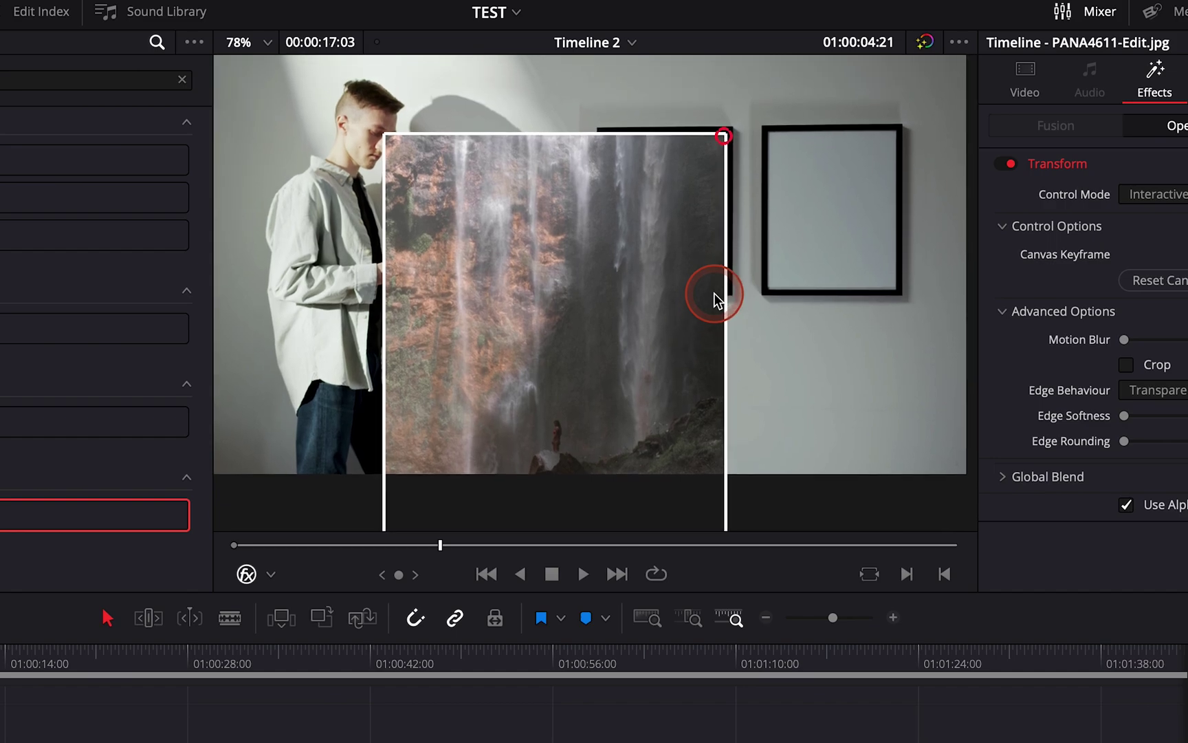
pyautogui.scroll(-2, 710, 217)
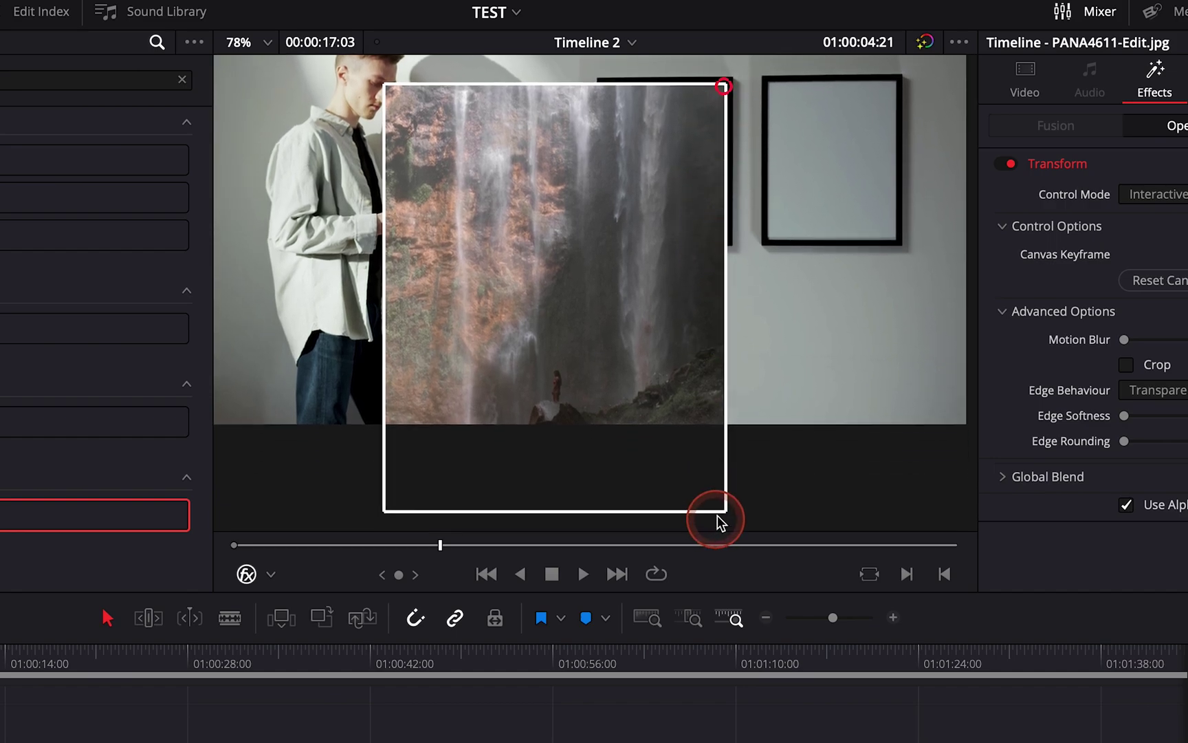
pyautogui.moveTo(723, 513); pyautogui.dragTo(722, 238)
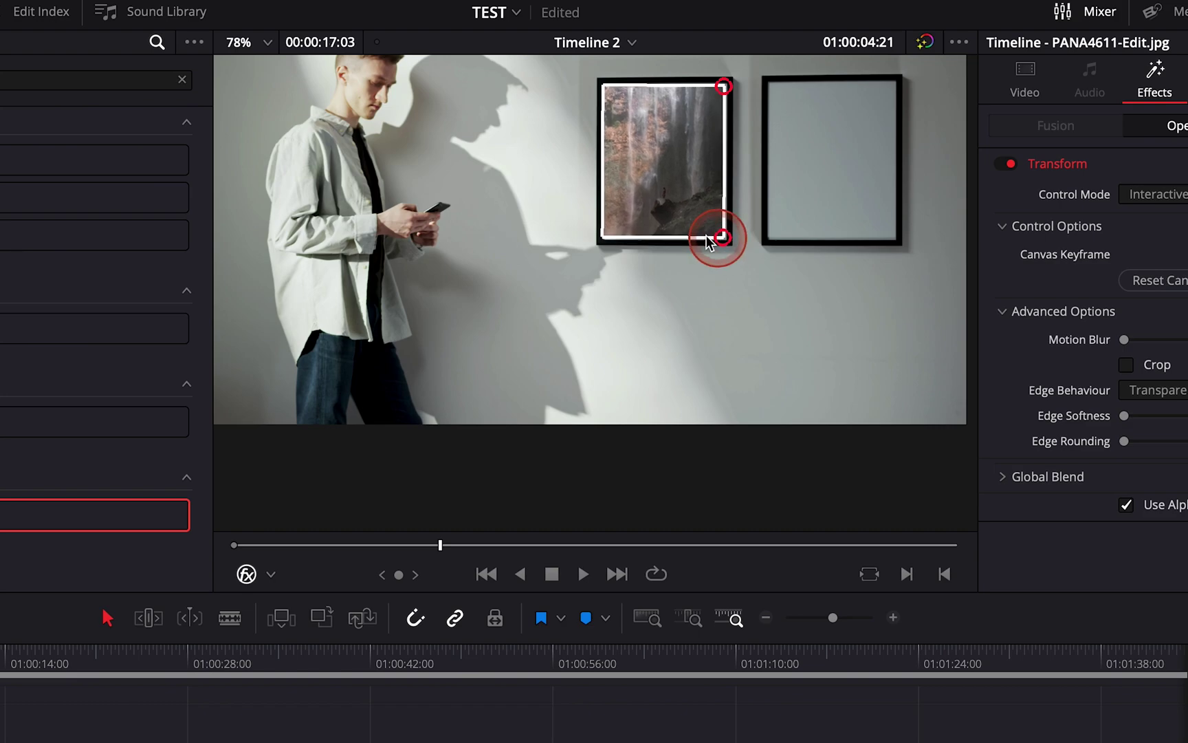
pyautogui.hotkey('ctrl', 's')
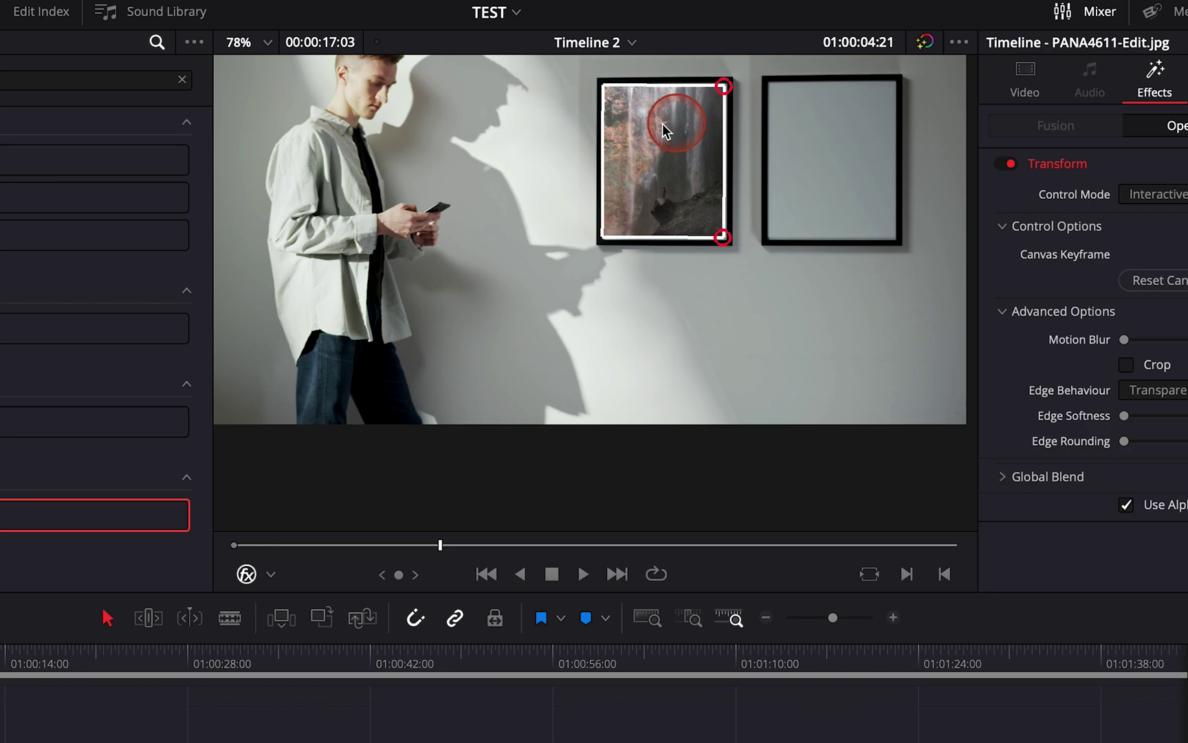
pyautogui.click(240, 43)
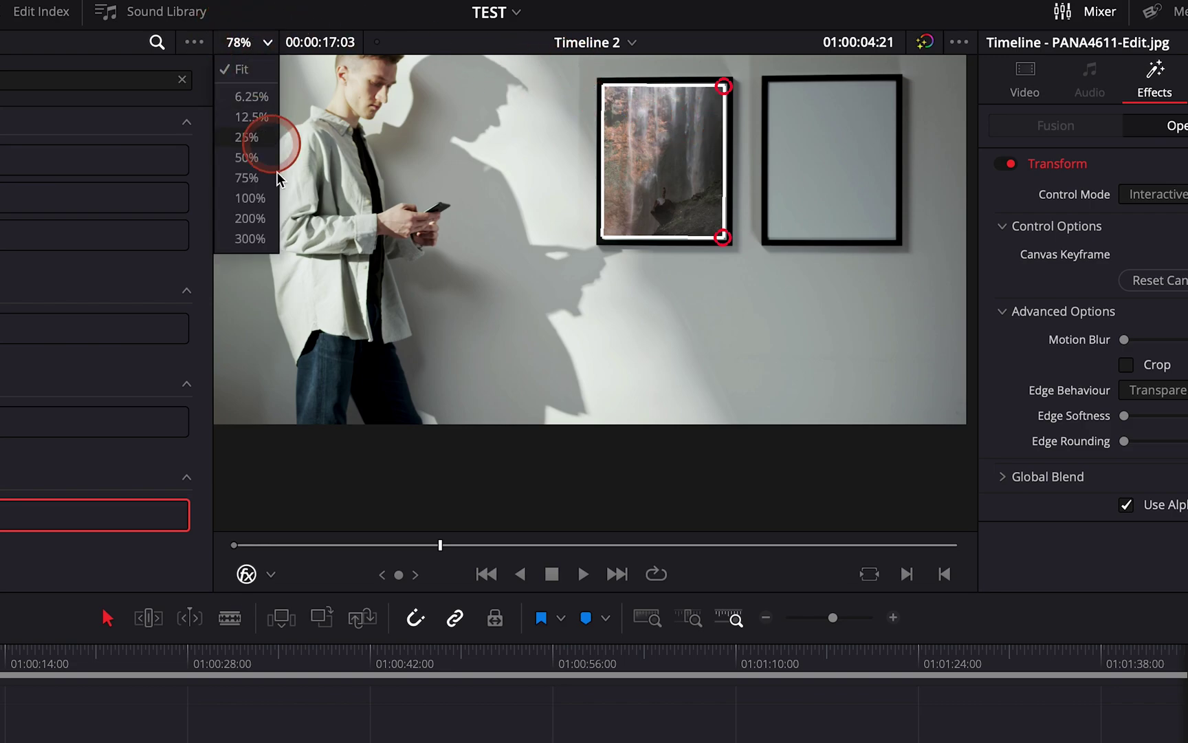
# At 200% zoom, pin all four picture corners onto the left frame's inner corners.
pyautogui.click(252, 224)
pyautogui.hscroll(10, 730, 273)
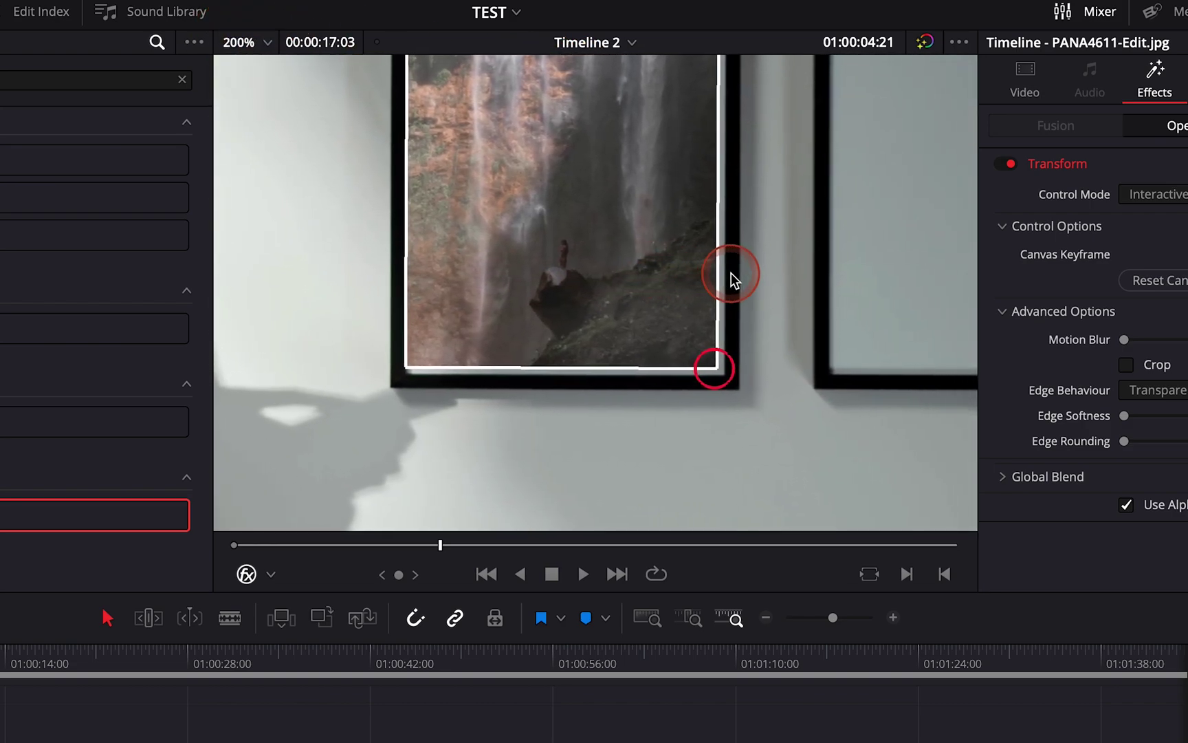
pyautogui.scroll(-1, 730, 272)
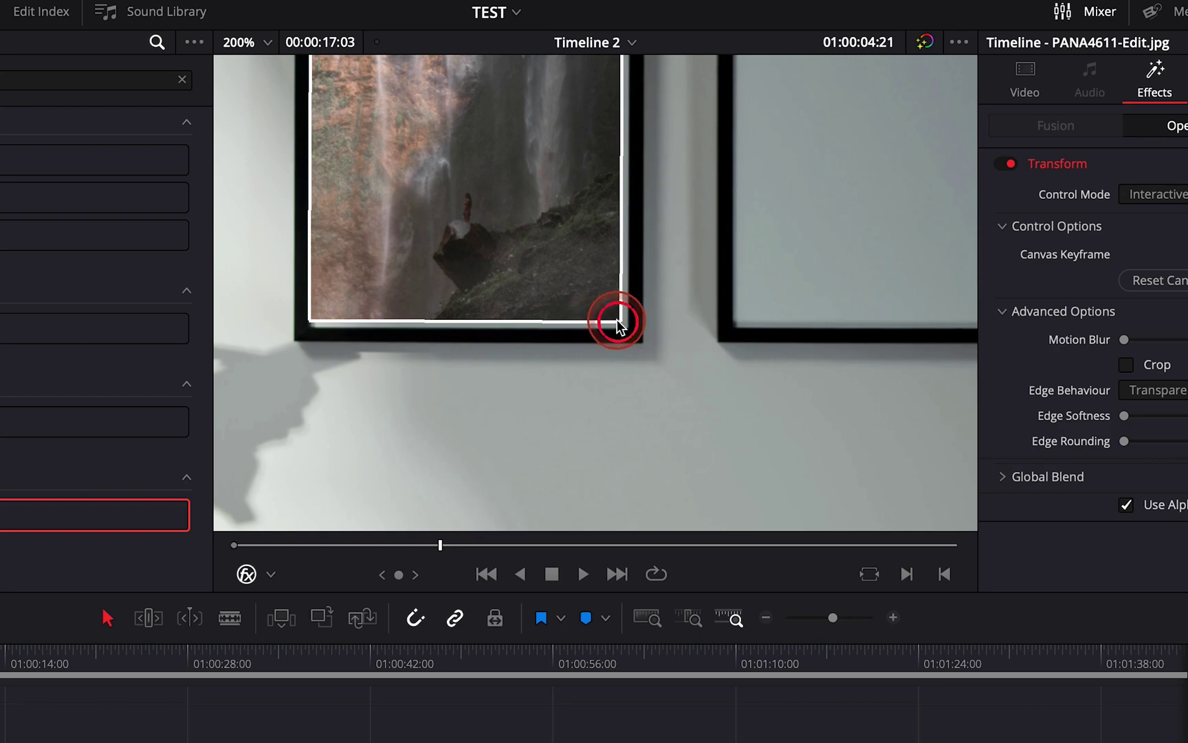
pyautogui.moveTo(621, 326); pyautogui.dragTo(625, 327)
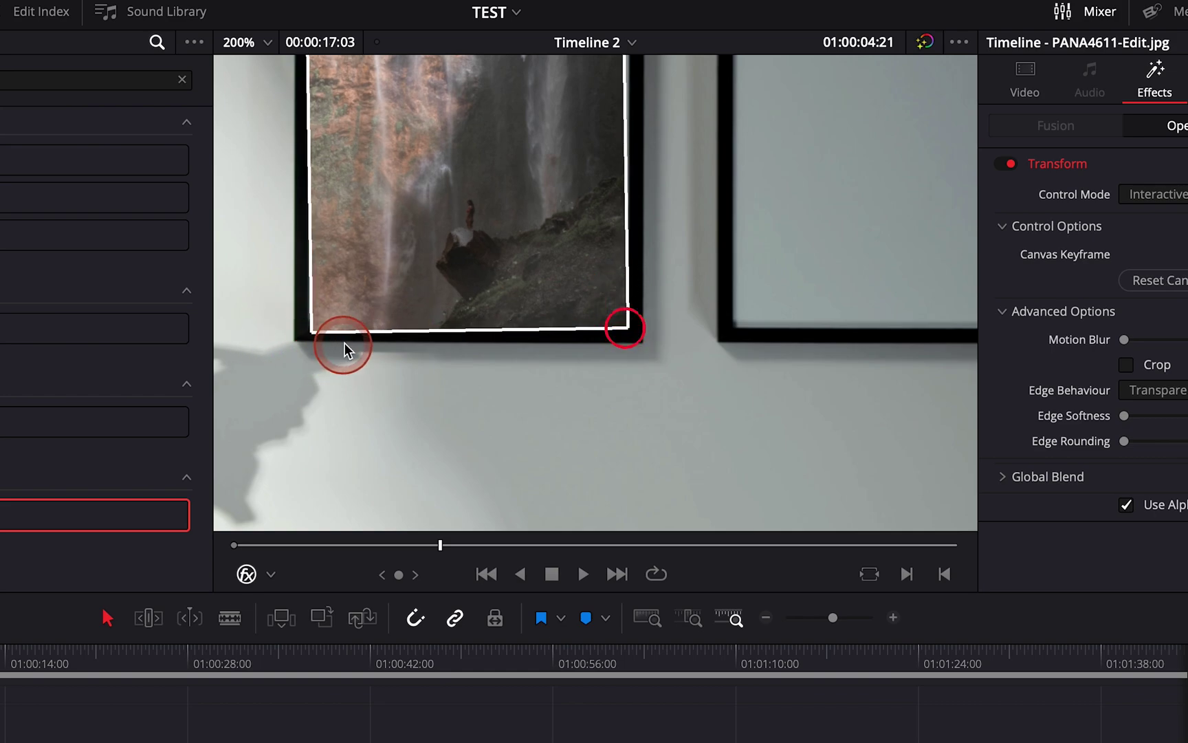
pyautogui.moveTo(313, 332); pyautogui.dragTo(310, 326)
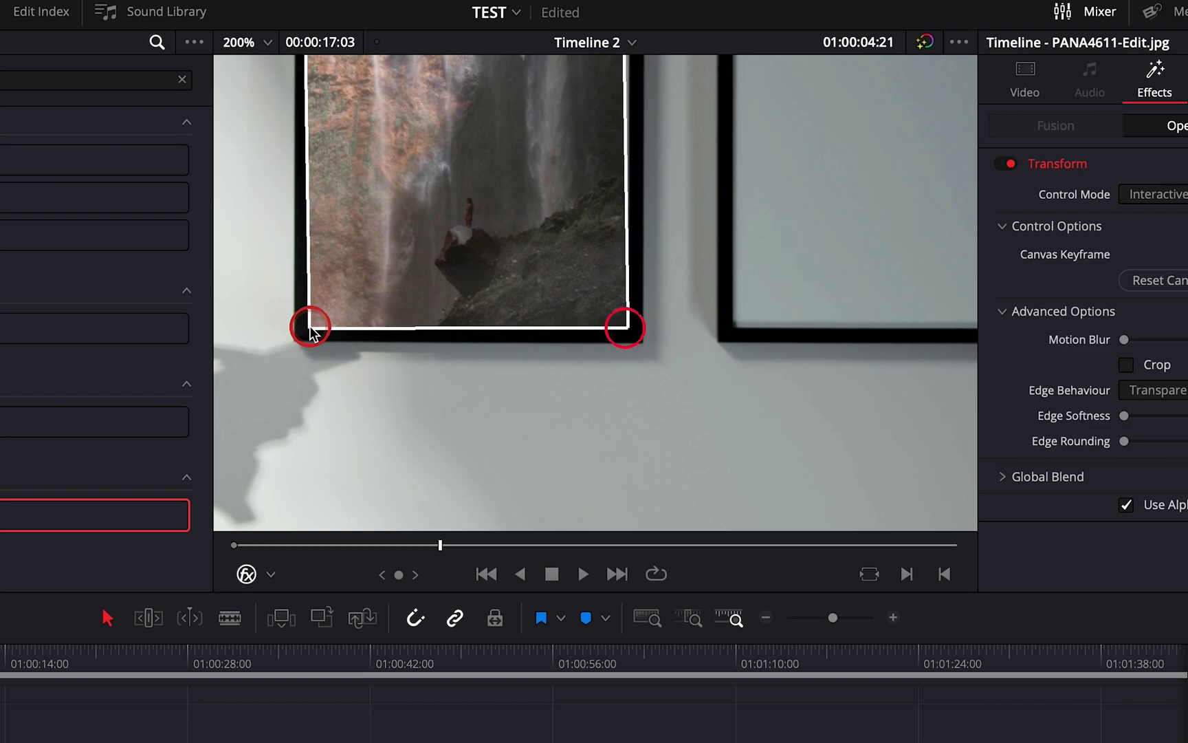
pyautogui.scroll(5, 363, 228)
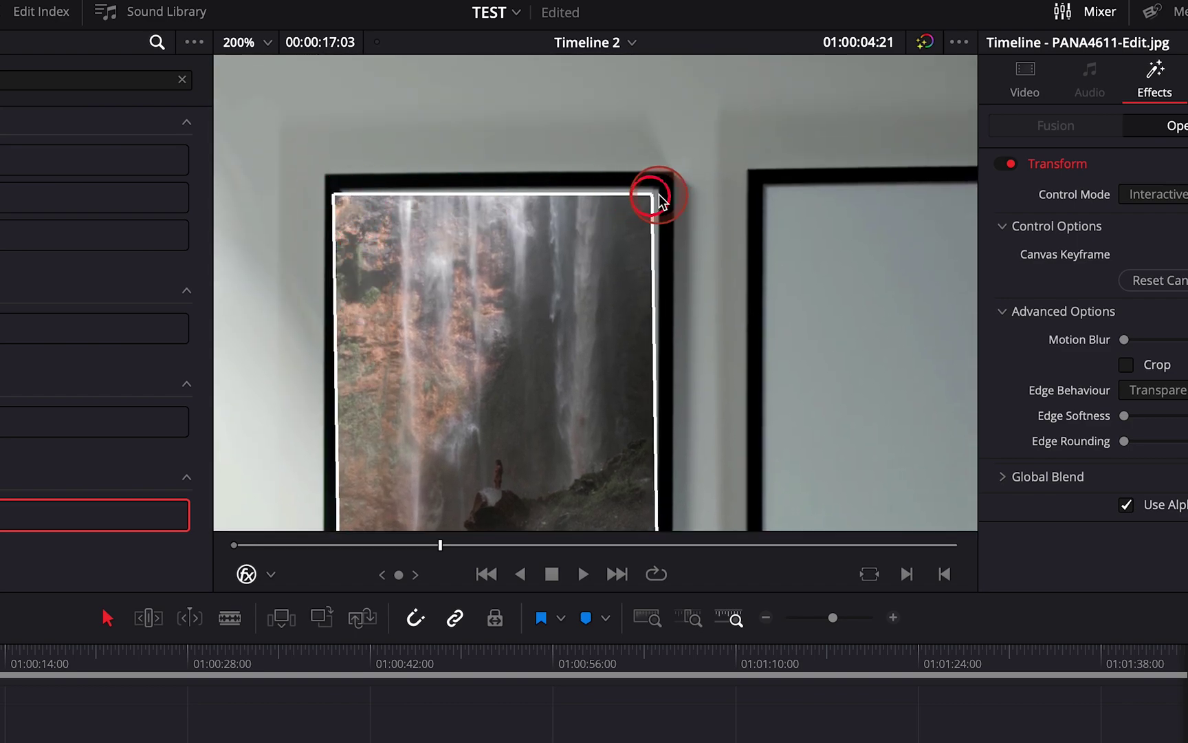
pyautogui.moveTo(659, 196); pyautogui.dragTo(656, 190)
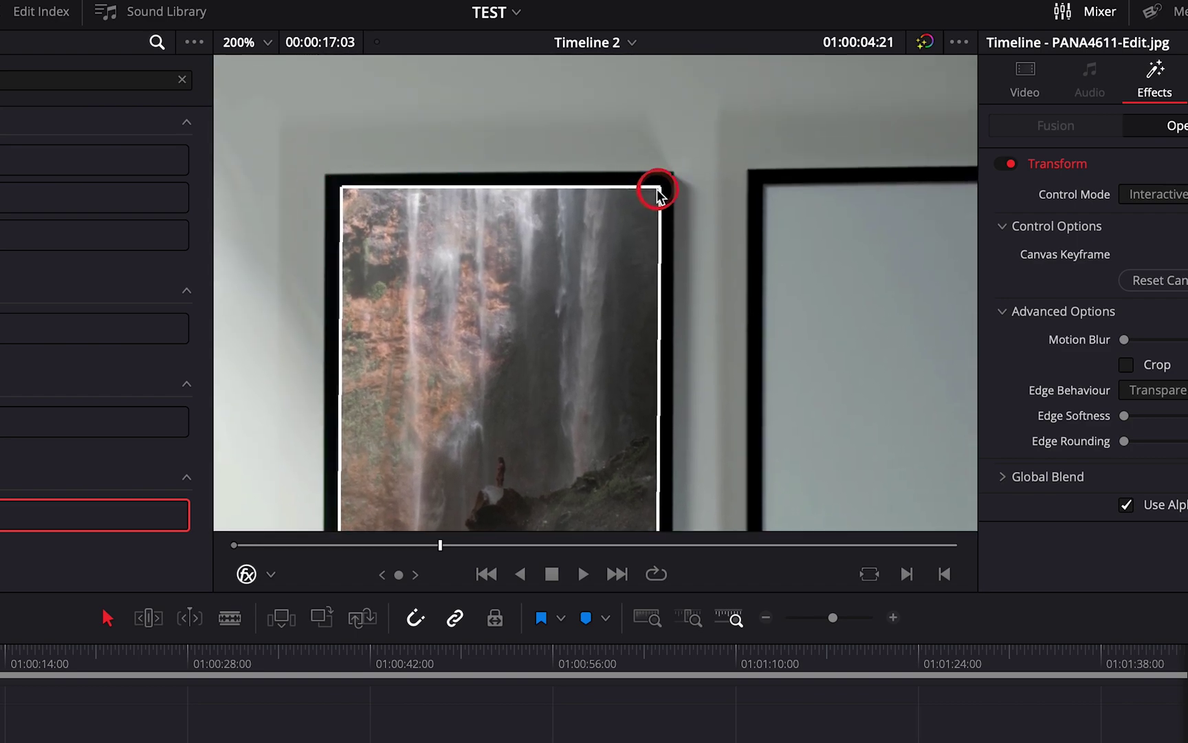
pyautogui.moveTo(346, 203); pyautogui.dragTo(267, 72)
pyautogui.click(341, 195)
pyautogui.click(351, 195)
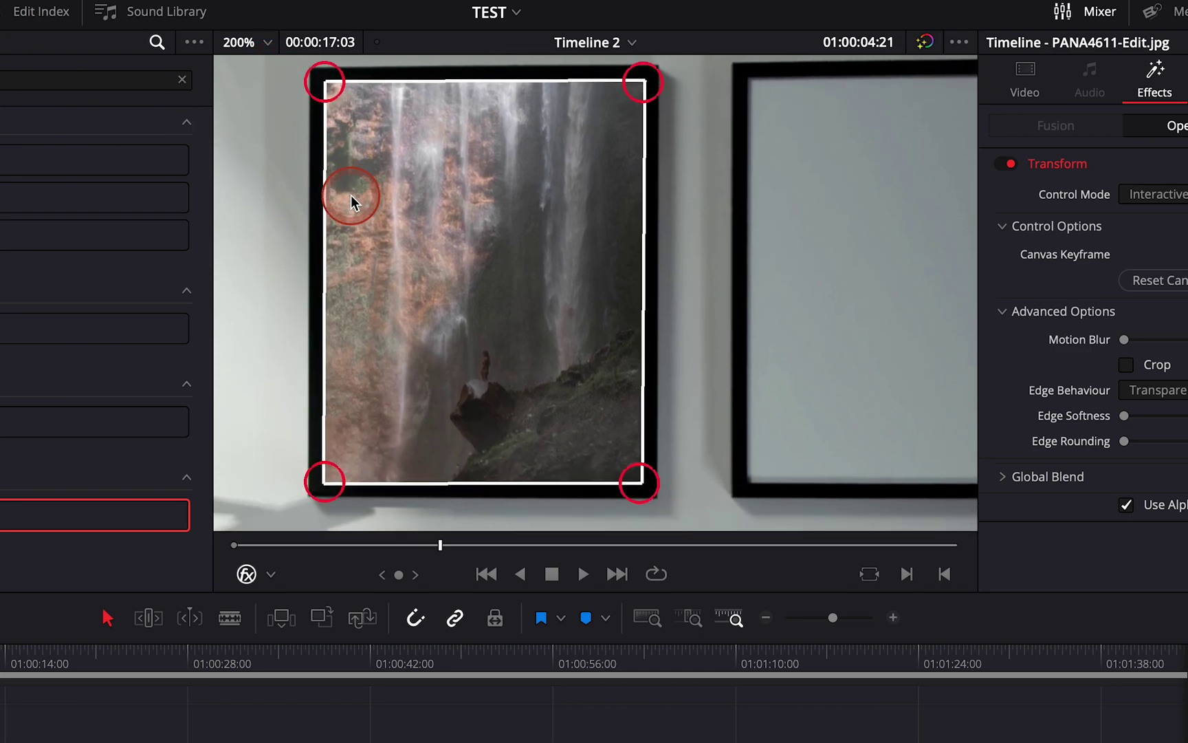
# Fine-tune the bottom-left and bottom-right corners, toggling the overlay off and on to check.
pyautogui.click(247, 575)
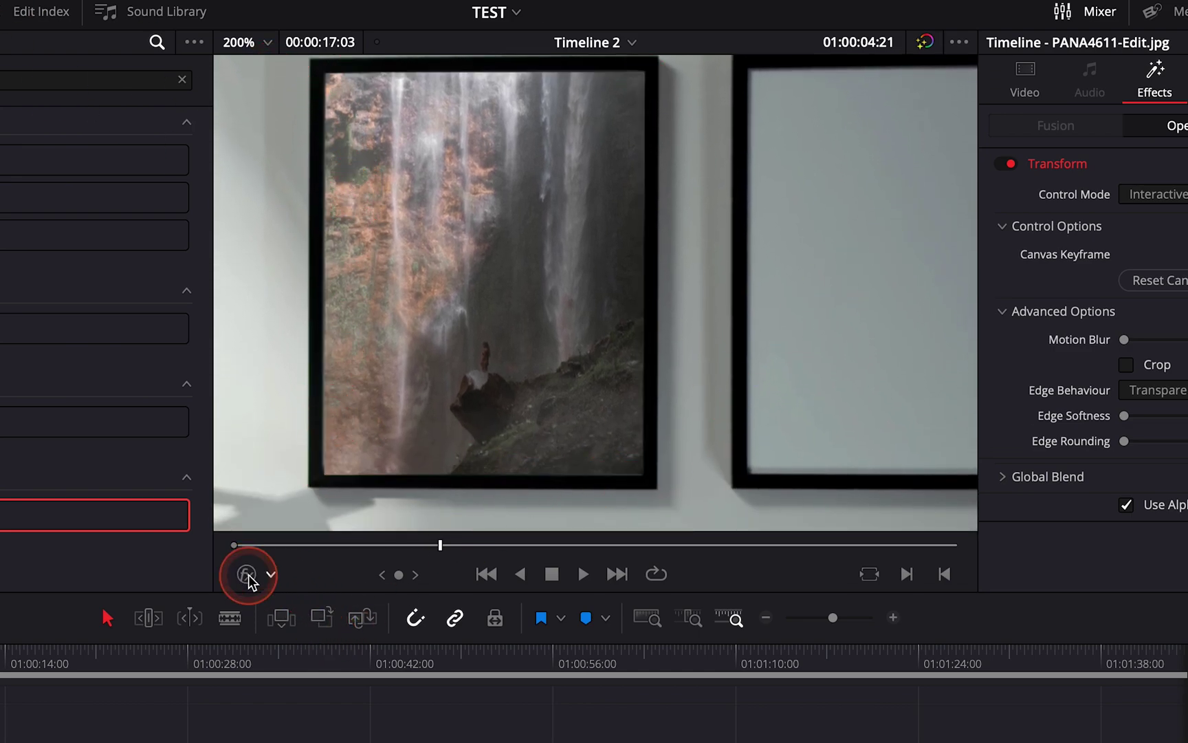
pyautogui.click(249, 576)
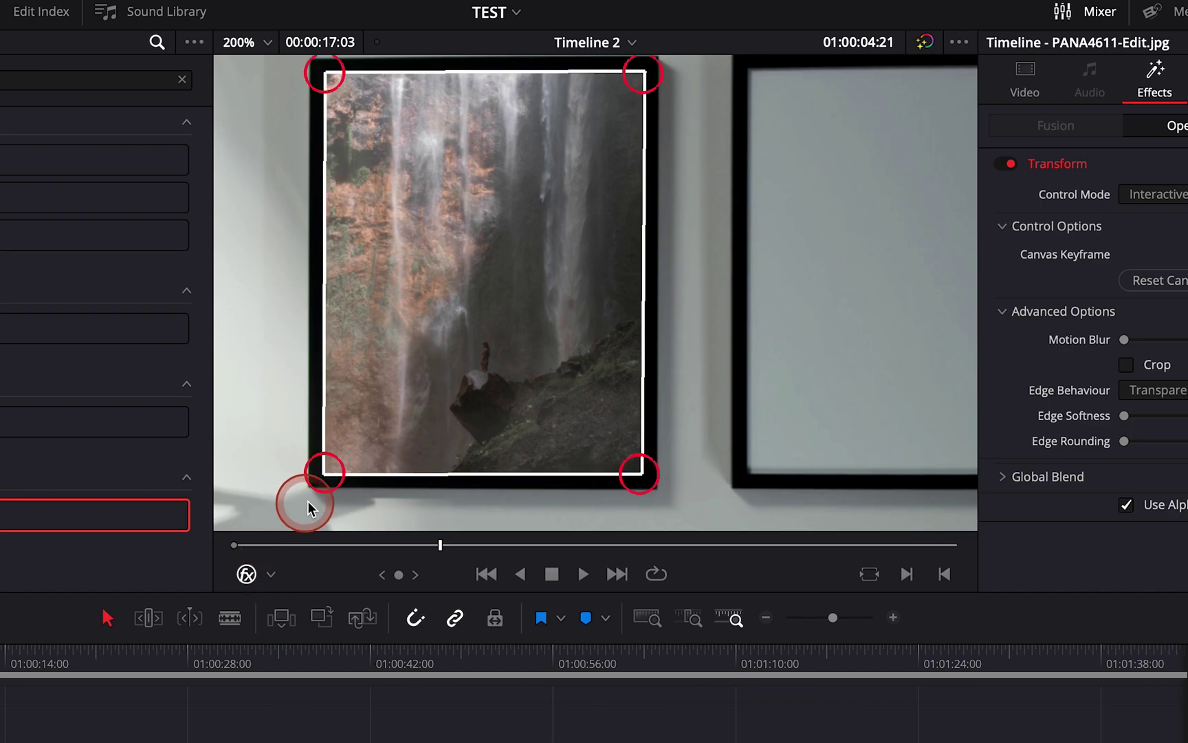
pyautogui.moveTo(322, 473); pyautogui.dragTo(319, 472)
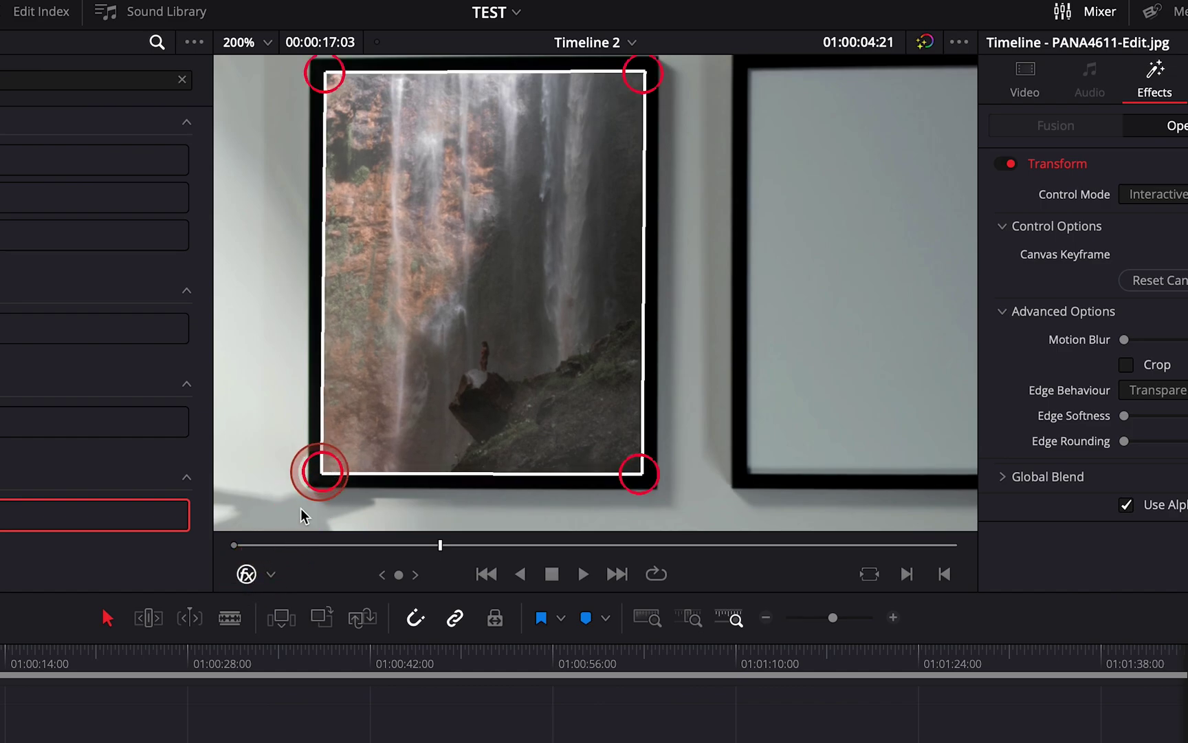
pyautogui.click(247, 575)
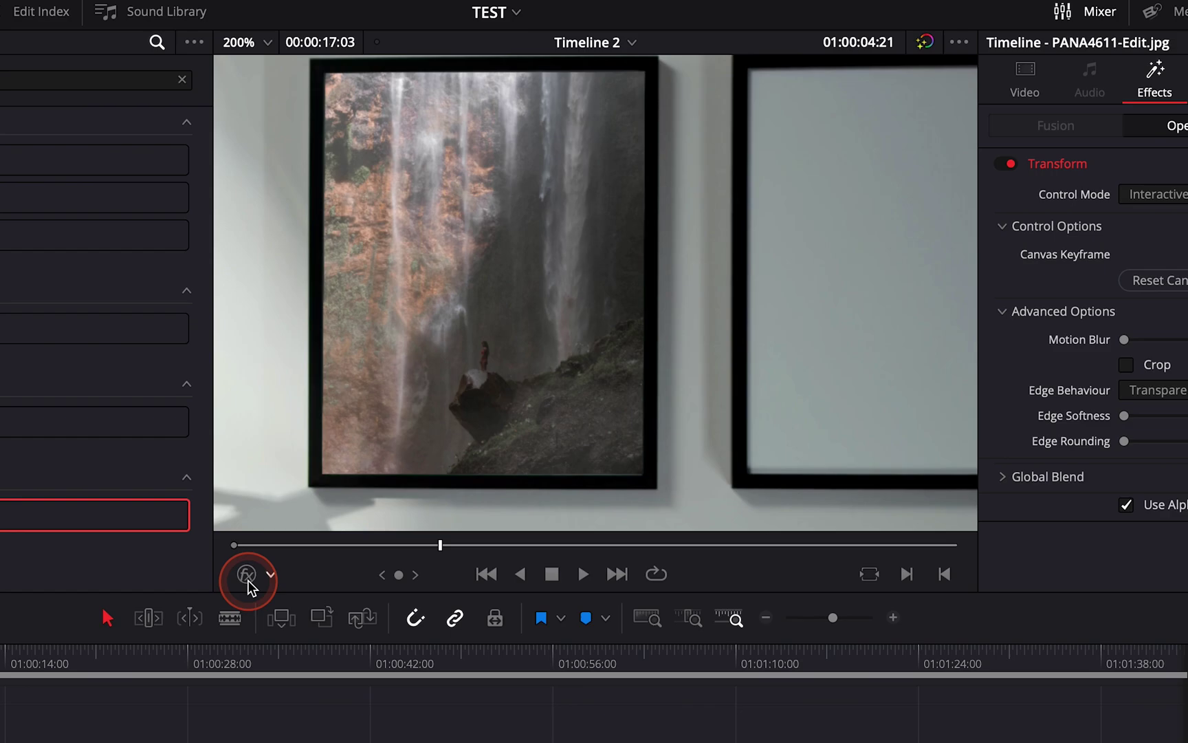
pyautogui.click(247, 576)
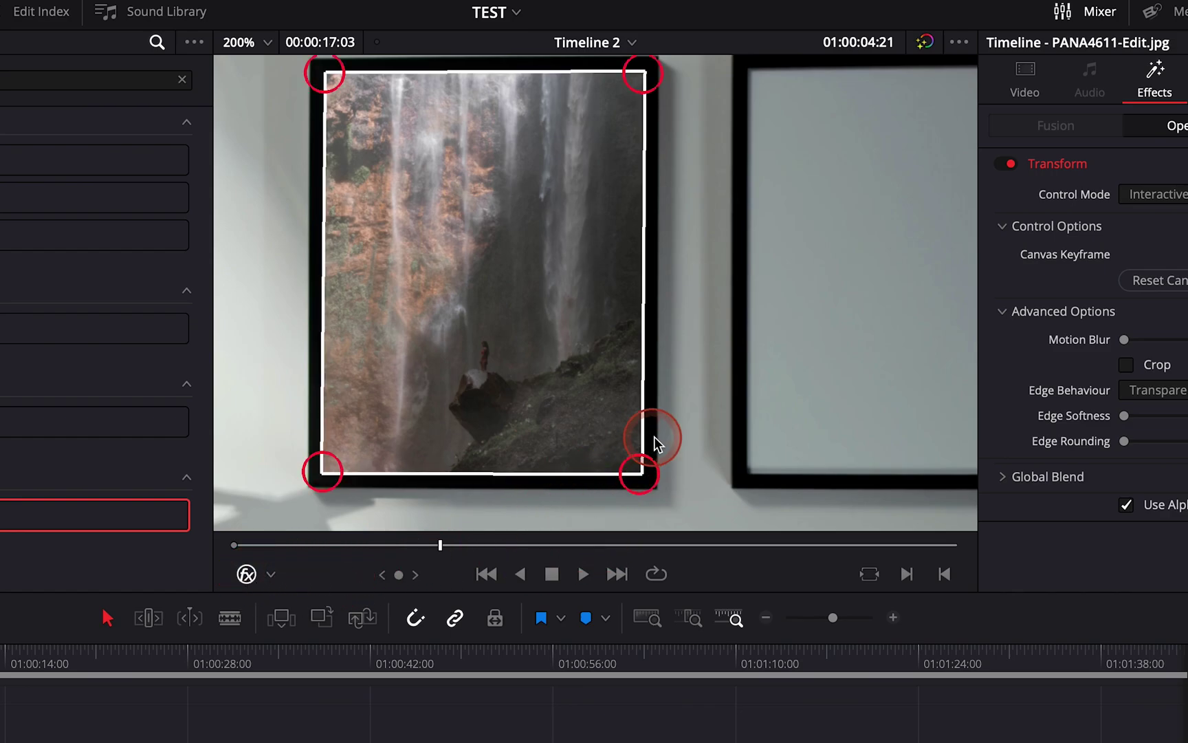
pyautogui.moveTo(638, 473); pyautogui.dragTo(640, 477)
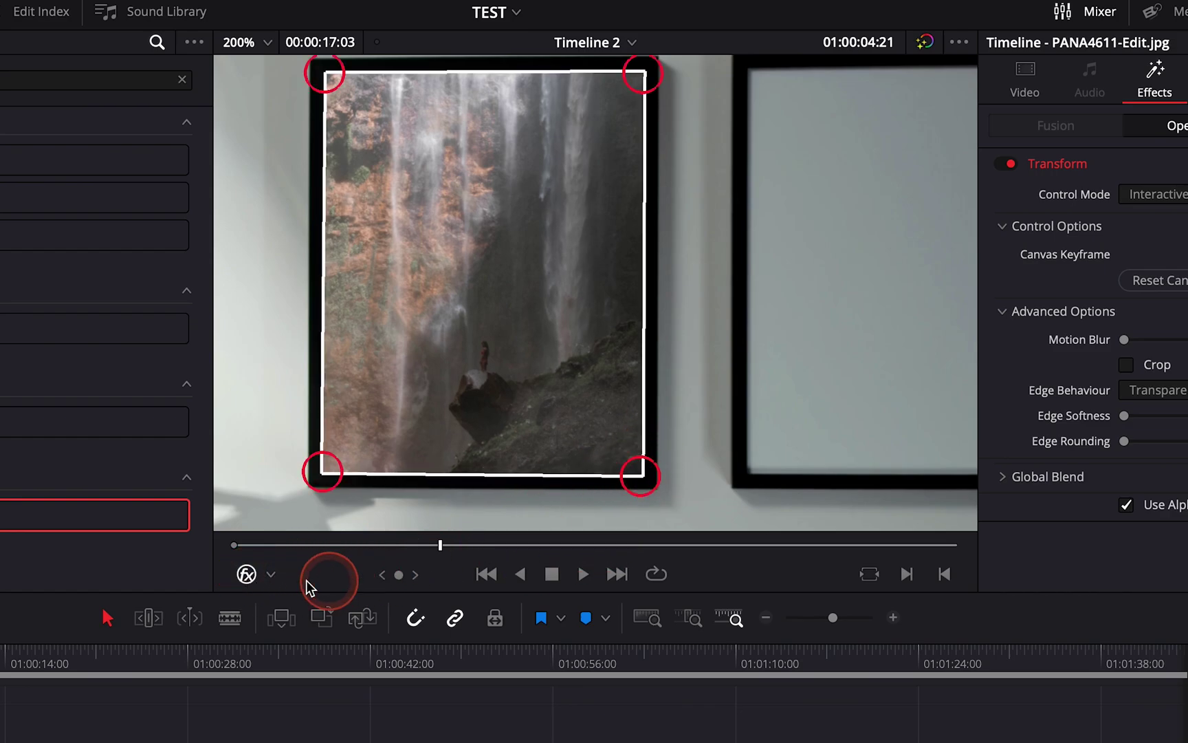
pyautogui.click(245, 578)
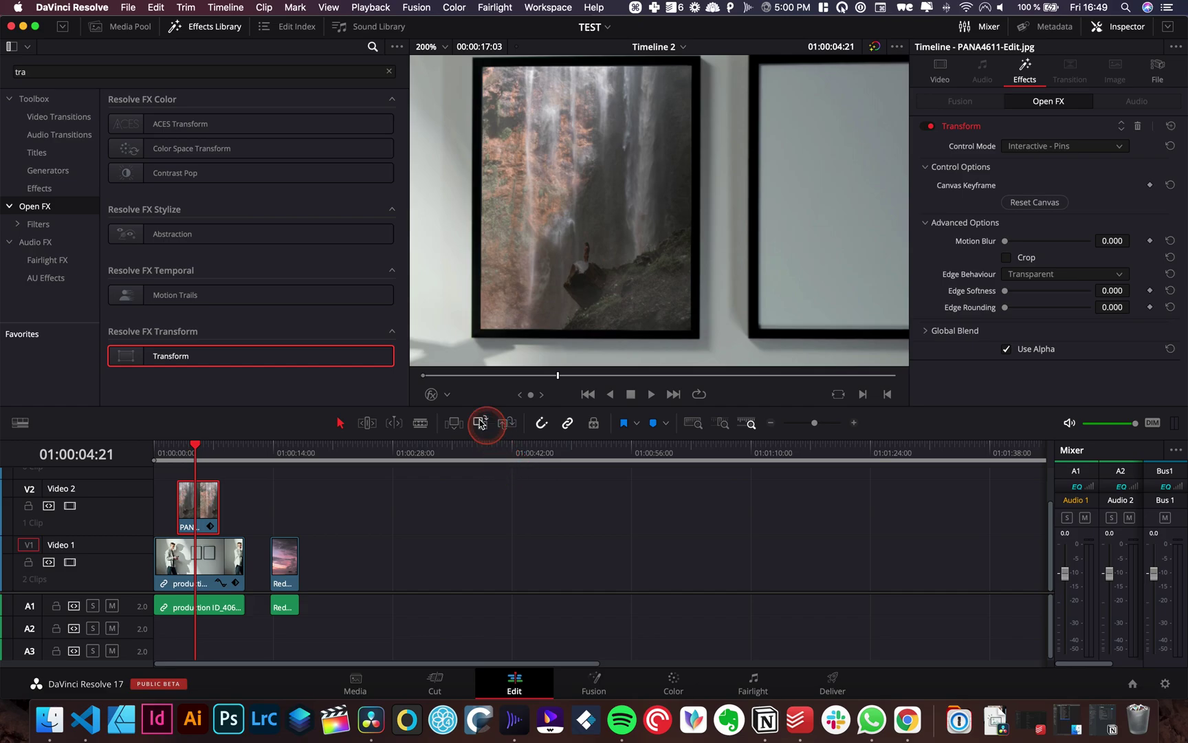
# Set the viewer zoom to Fit and extend the waterfall clip's left edge to the timeline start.
pyautogui.click(428, 46)
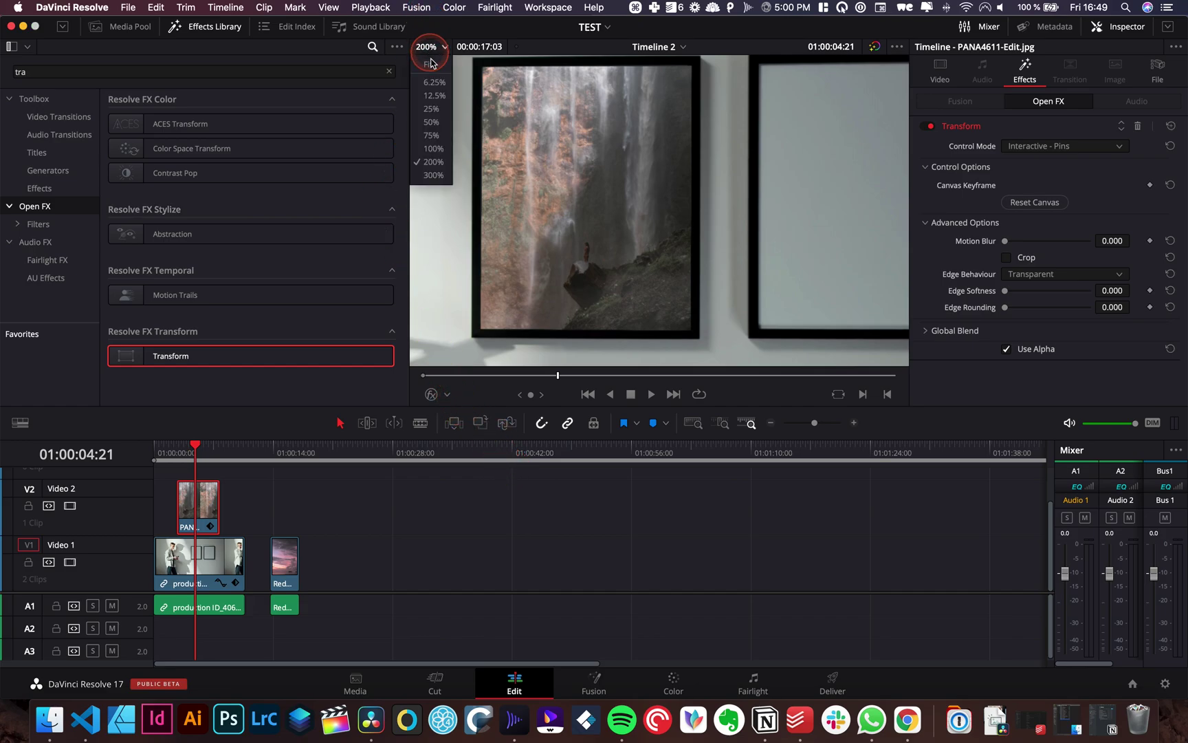
pyautogui.click(429, 66)
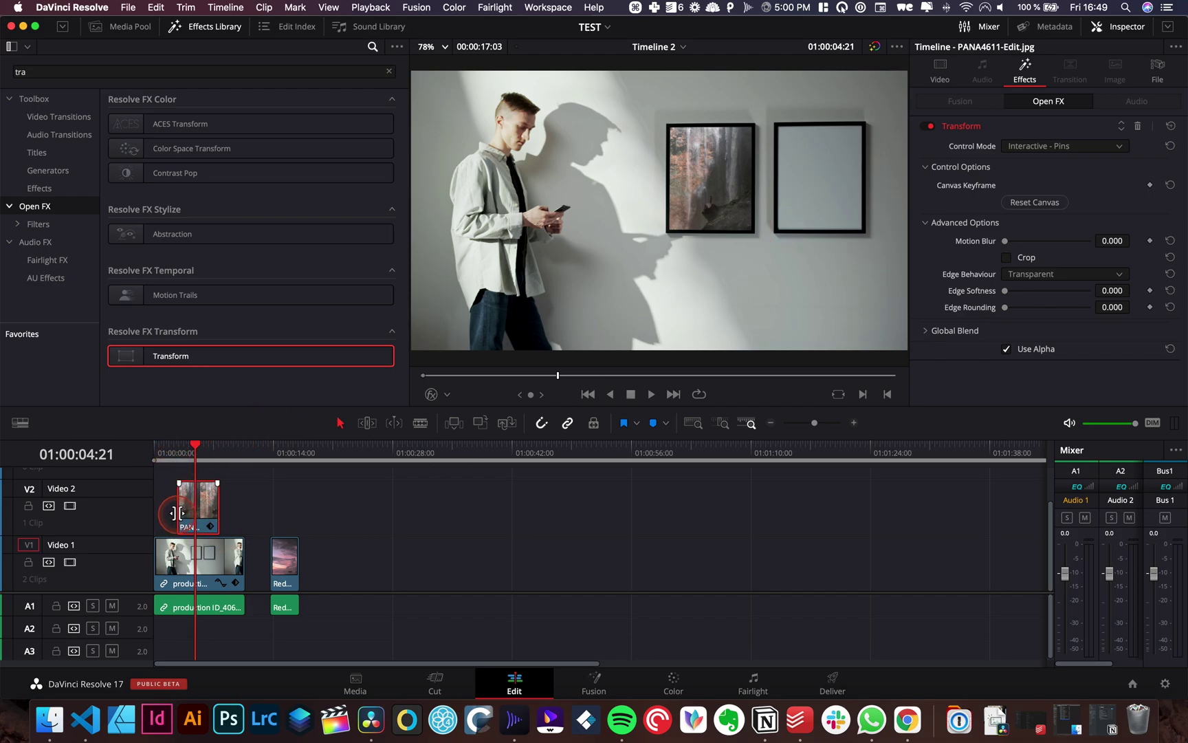
pyautogui.moveTo(137, 510); pyautogui.dragTo(244, 511)
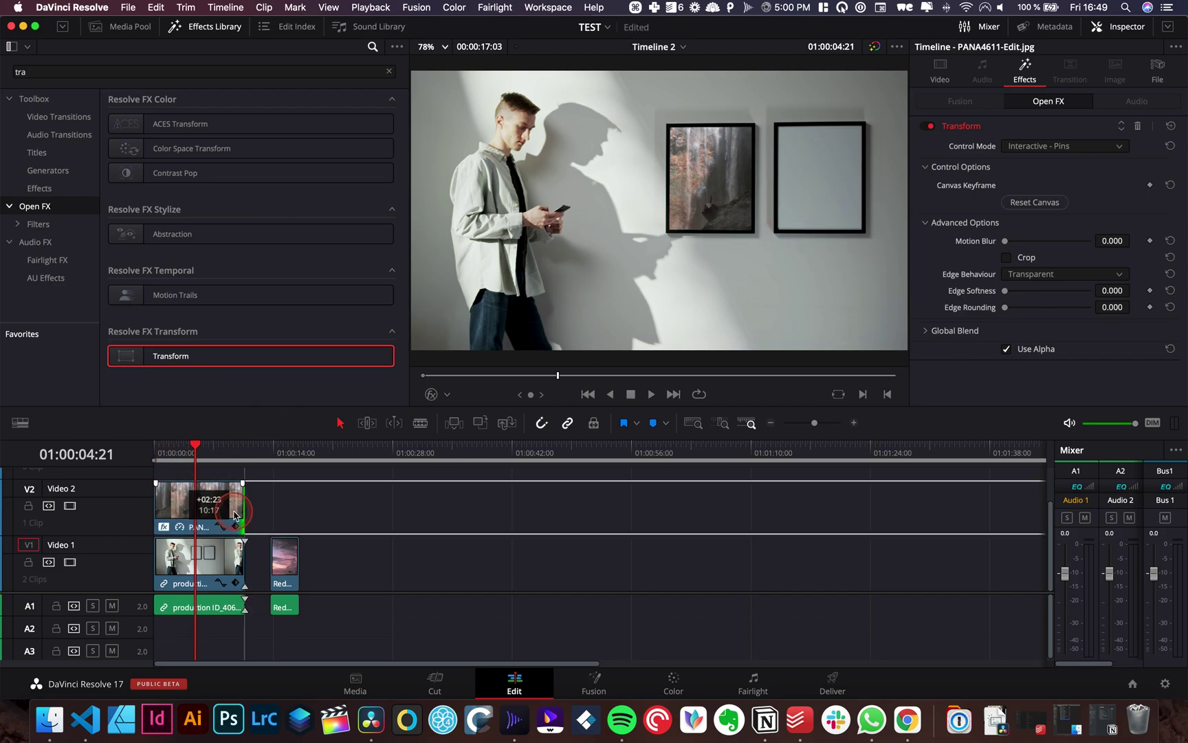
# Play the wall shot from the start, then jump to the Reduction clip at 01:00:15:13.
pyautogui.click(157, 455)
pyautogui.press('space')
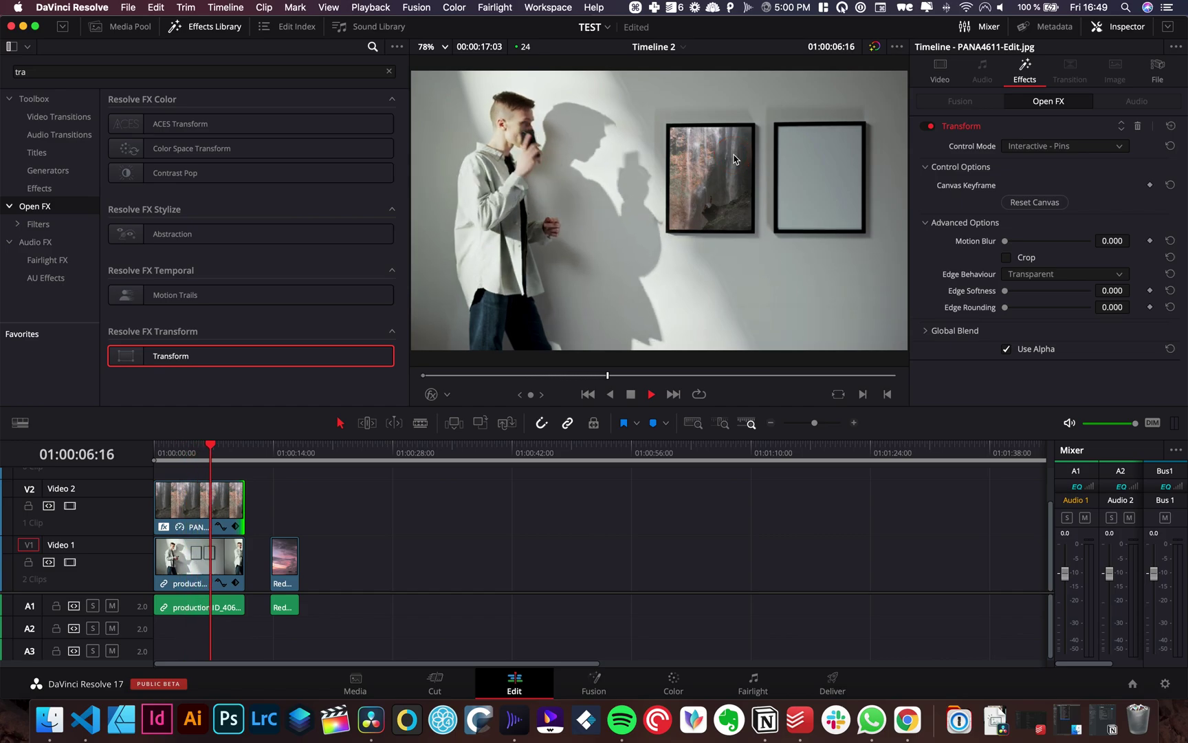
pyautogui.press('space')
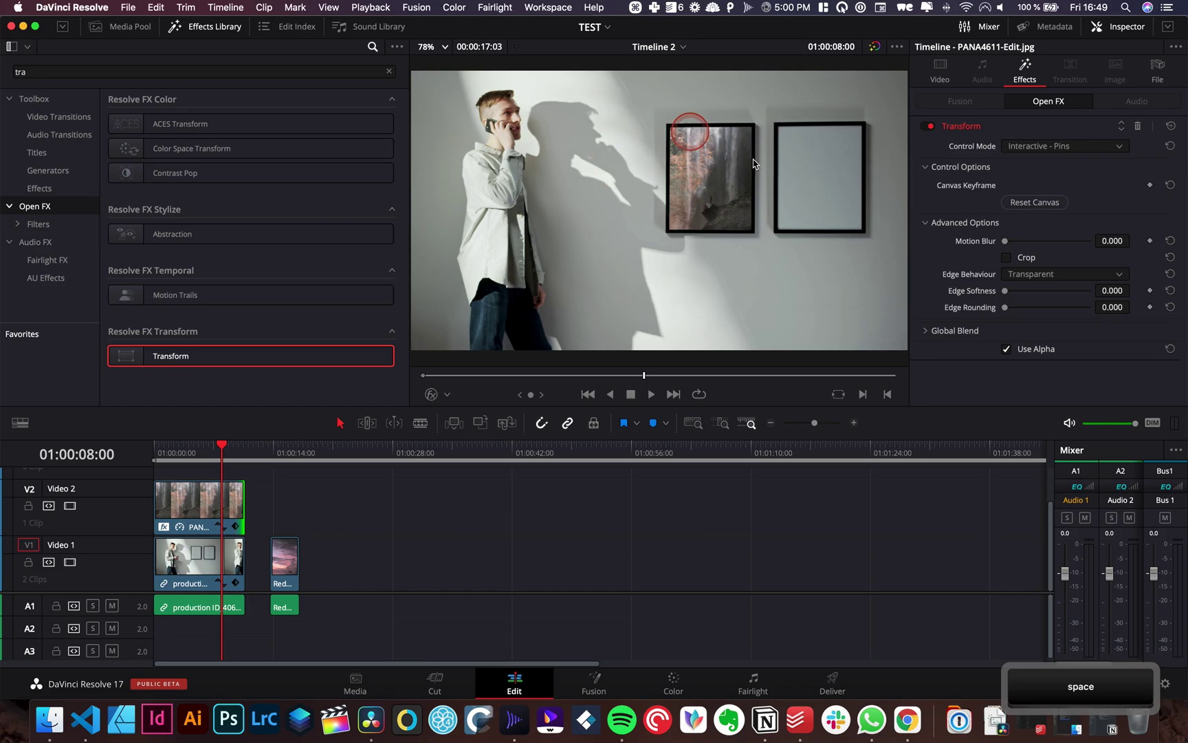
pyautogui.click(743, 168)
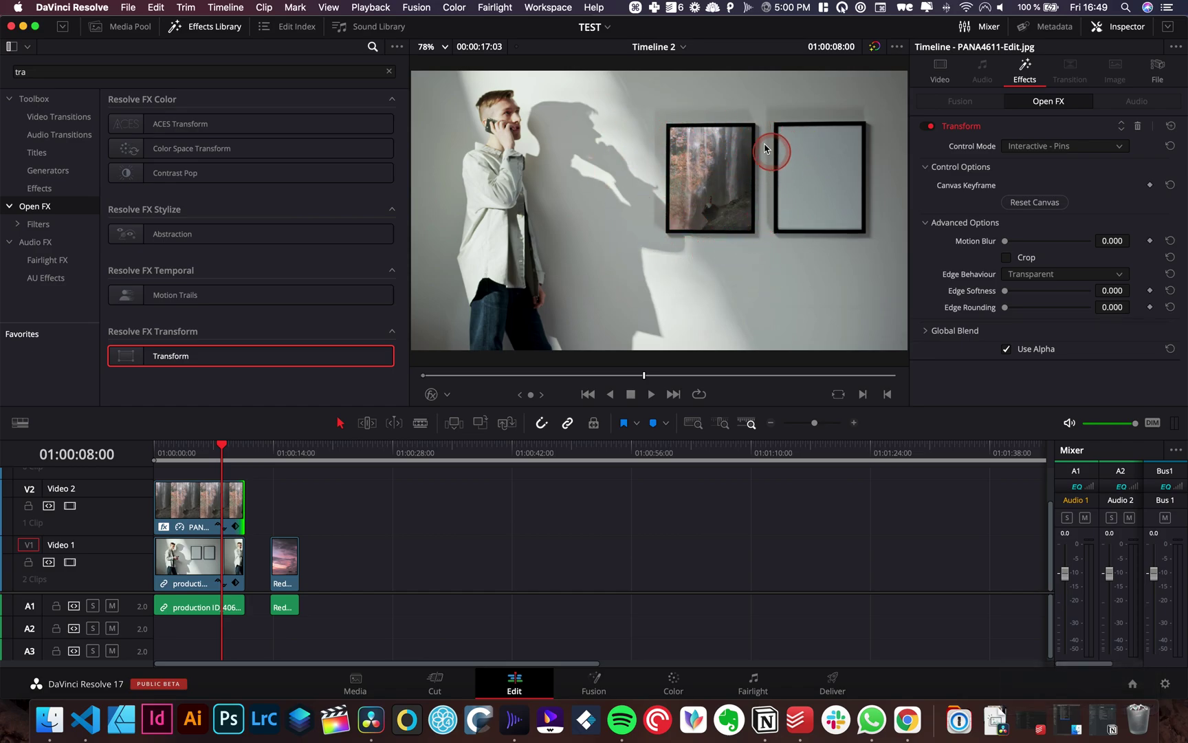
pyautogui.click(285, 451)
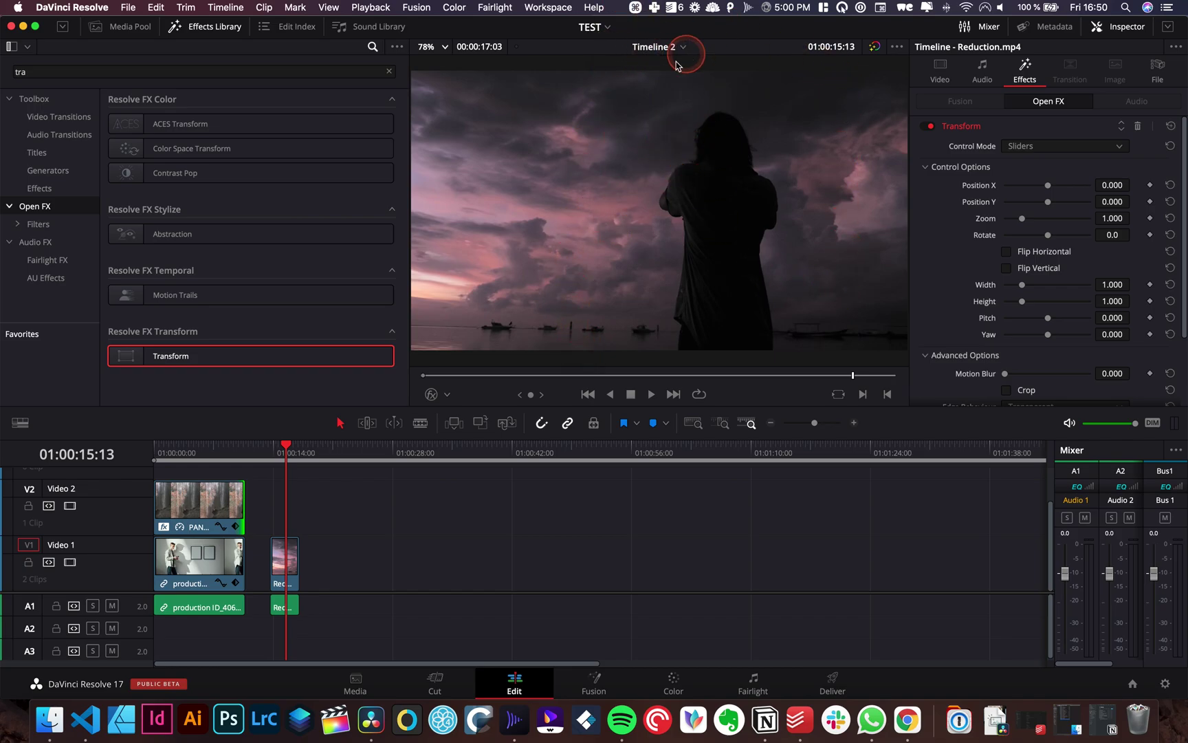
# Jump back to the wall shot at 01:00:04:16 and play it back.
pyautogui.click(184, 454)
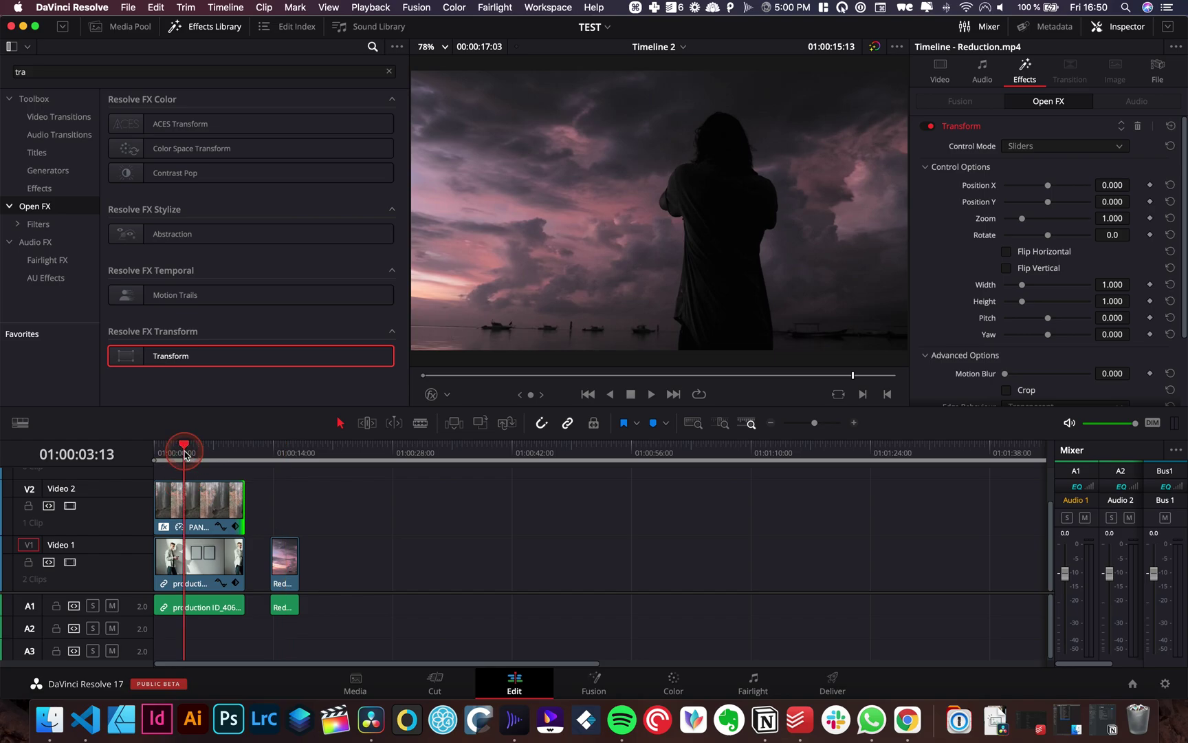
pyautogui.press('space')
pyautogui.press('space')
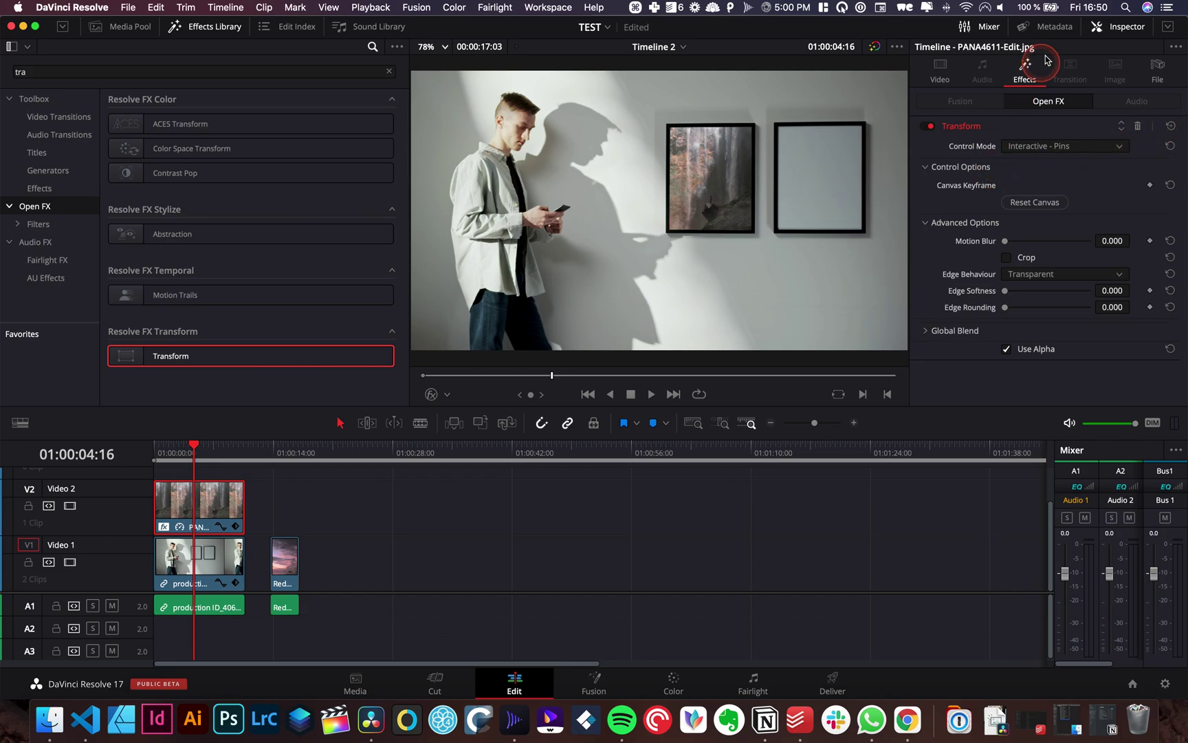
# Raise the top-right pin and lower the bottom-right pin, then hide the overlay to check the tilt.
pyautogui.click(1070, 147)
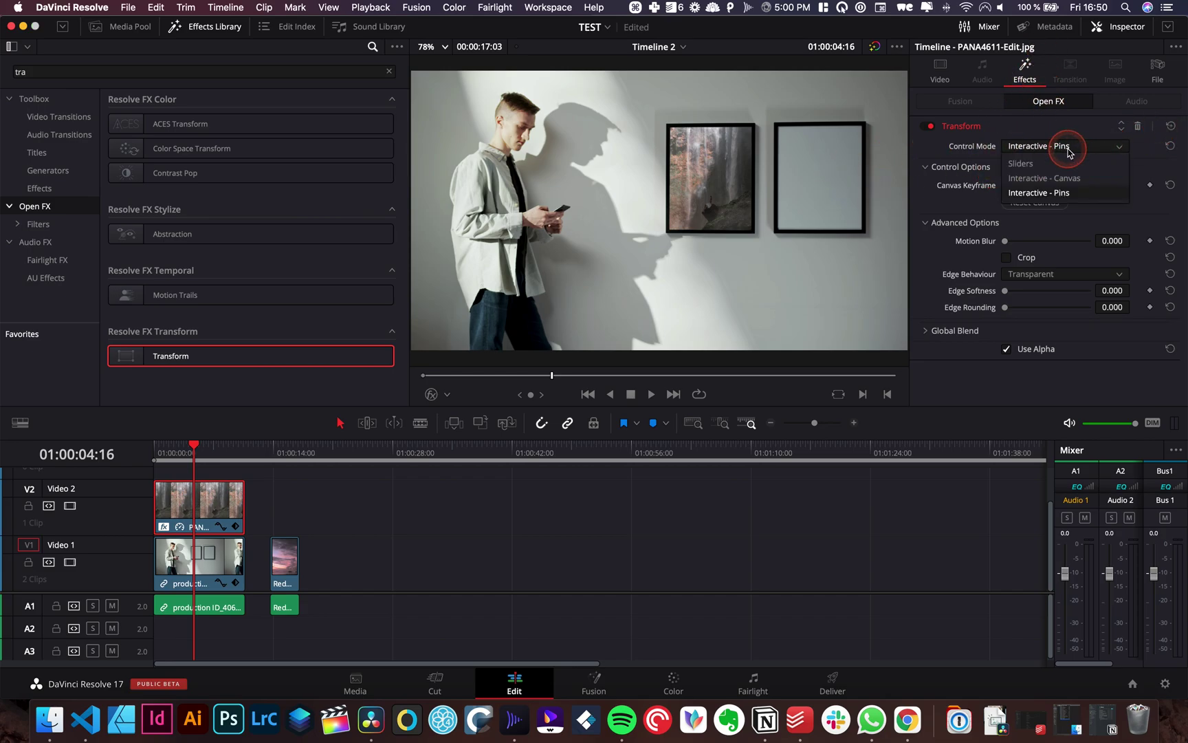
pyautogui.click(431, 399)
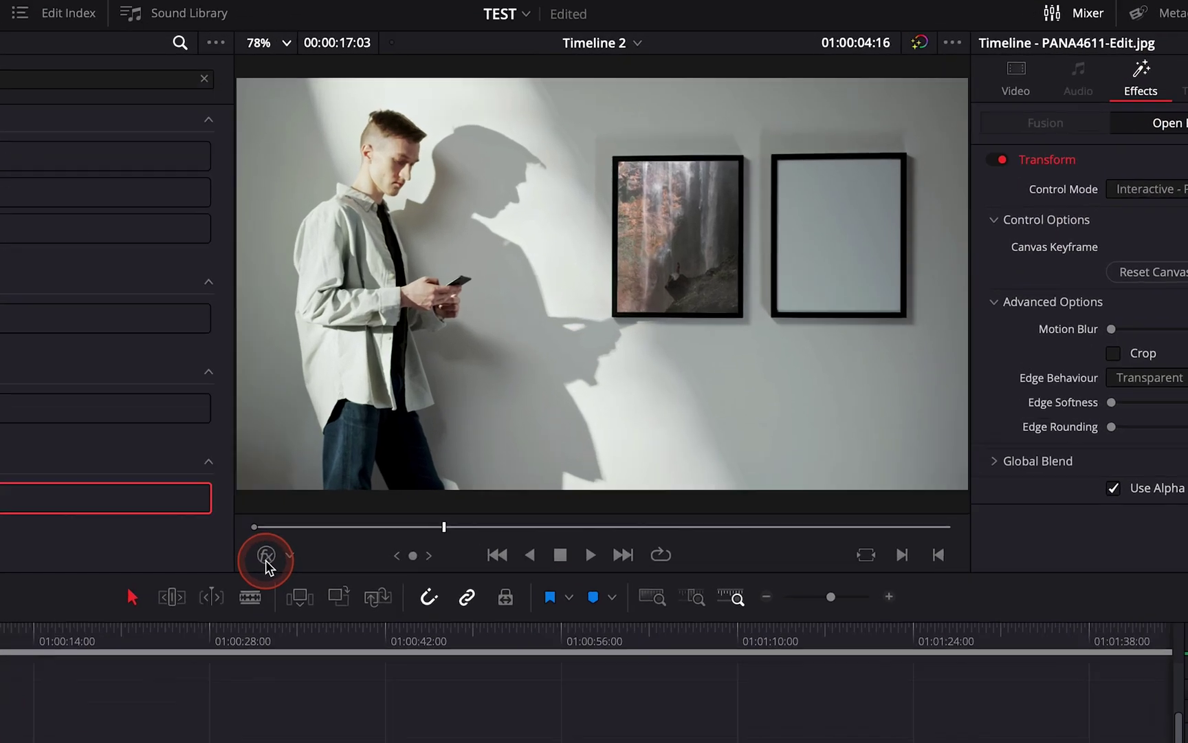
pyautogui.click(431, 399)
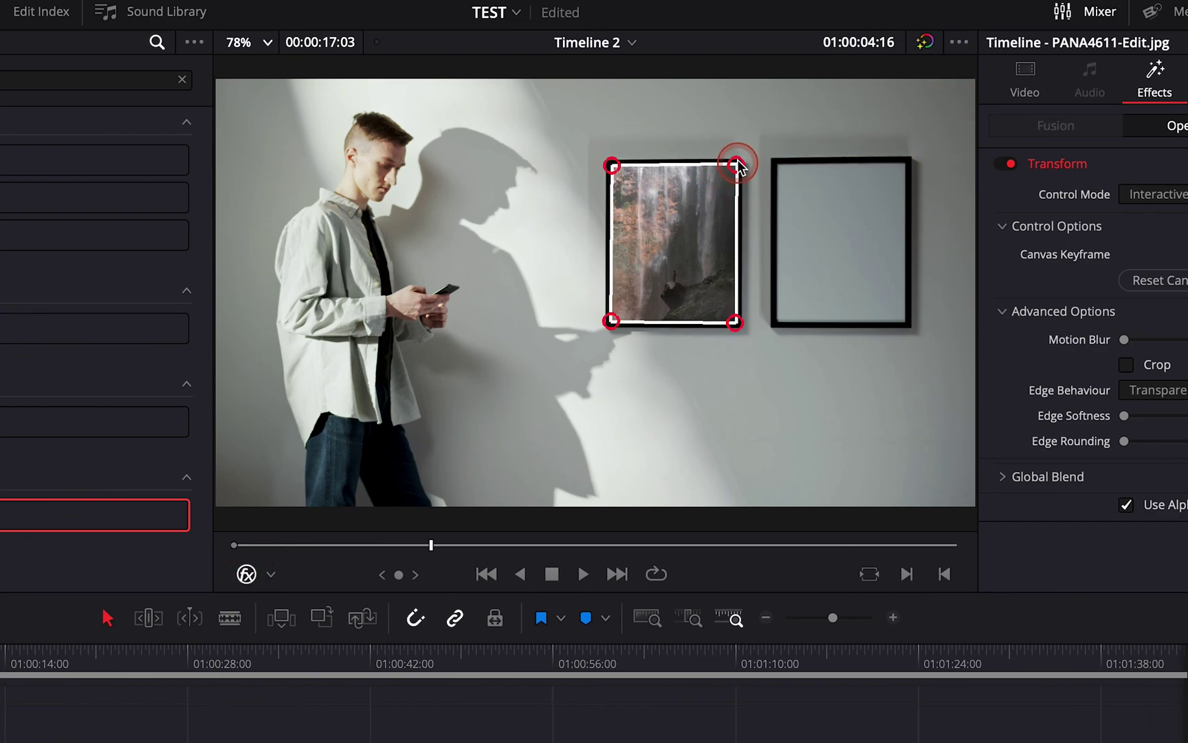
pyautogui.moveTo(733, 167); pyautogui.dragTo(733, 136)
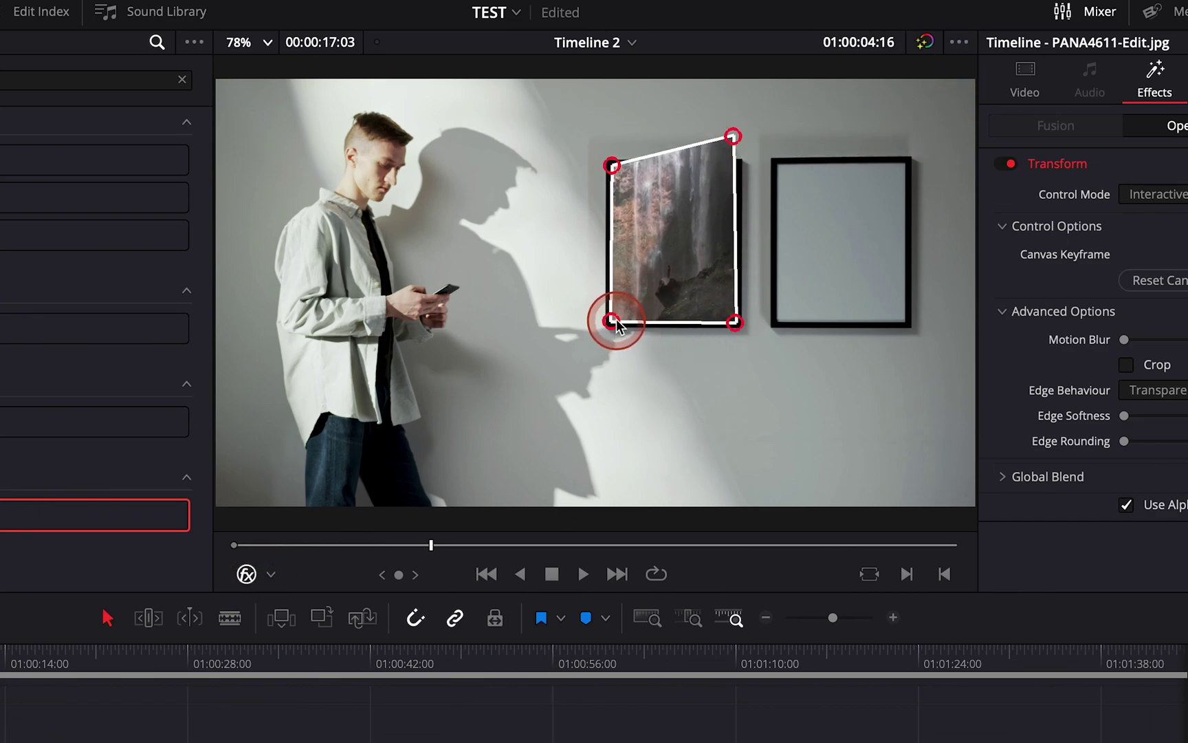
pyautogui.moveTo(734, 323); pyautogui.dragTo(733, 336)
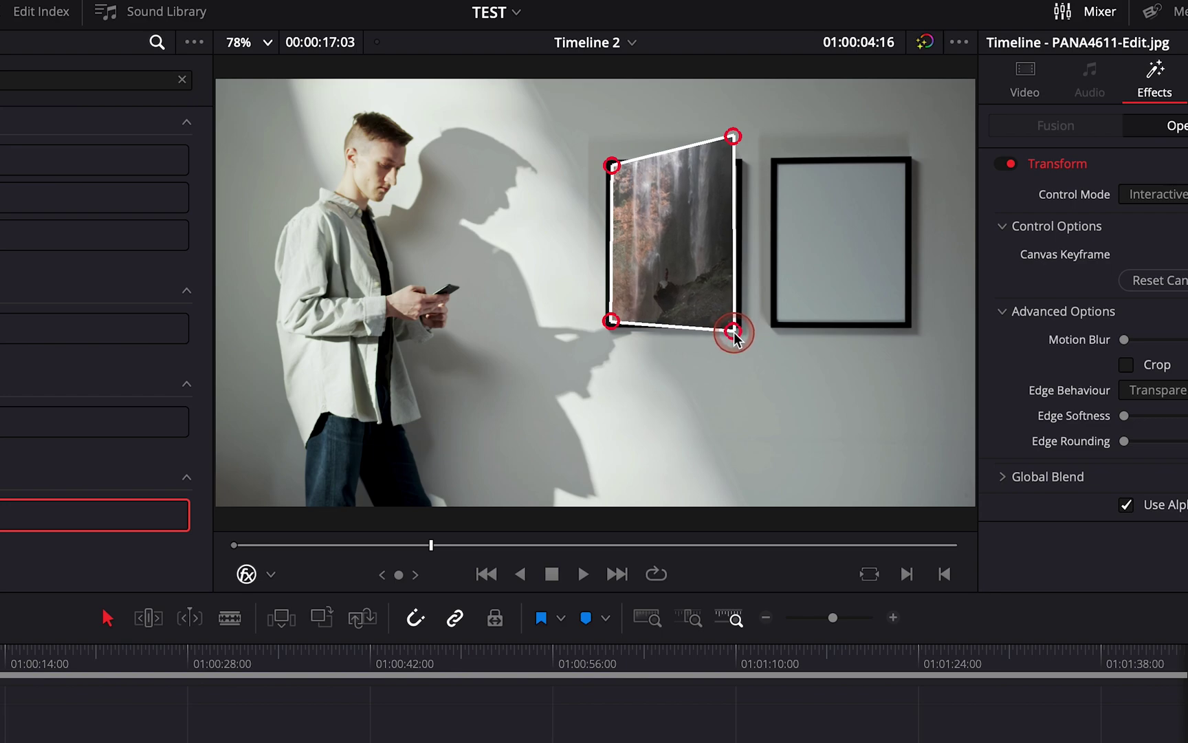
pyautogui.click(249, 575)
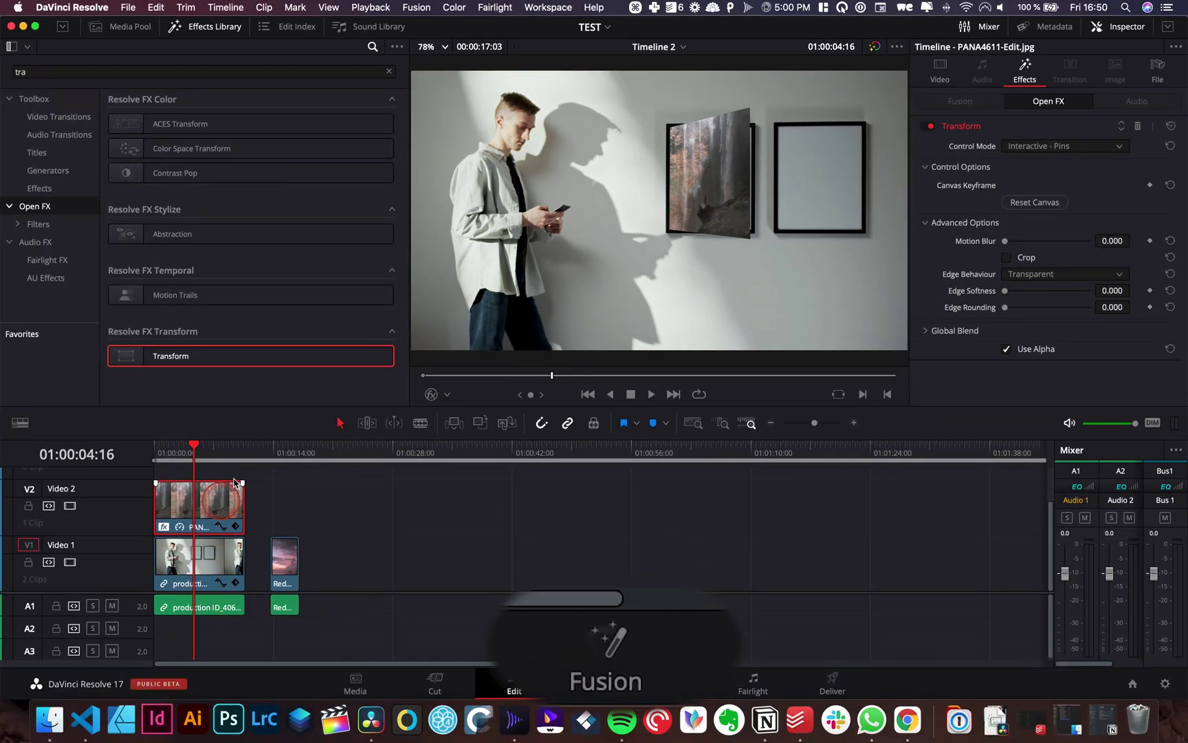
pyautogui.click(785, 319)
# Switch the Transform Control Mode to Interactive - Canvas and show the transform grid.
pyautogui.click(1063, 145)
pyautogui.click(1052, 196)
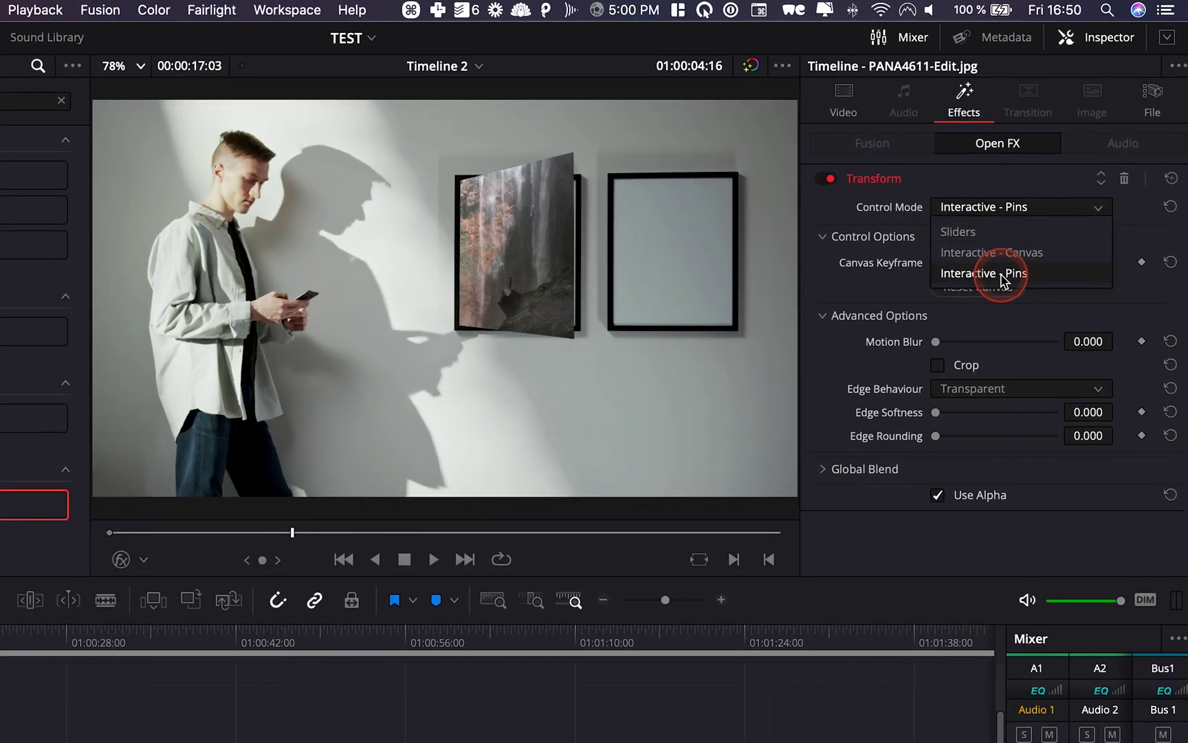
pyautogui.click(1011, 252)
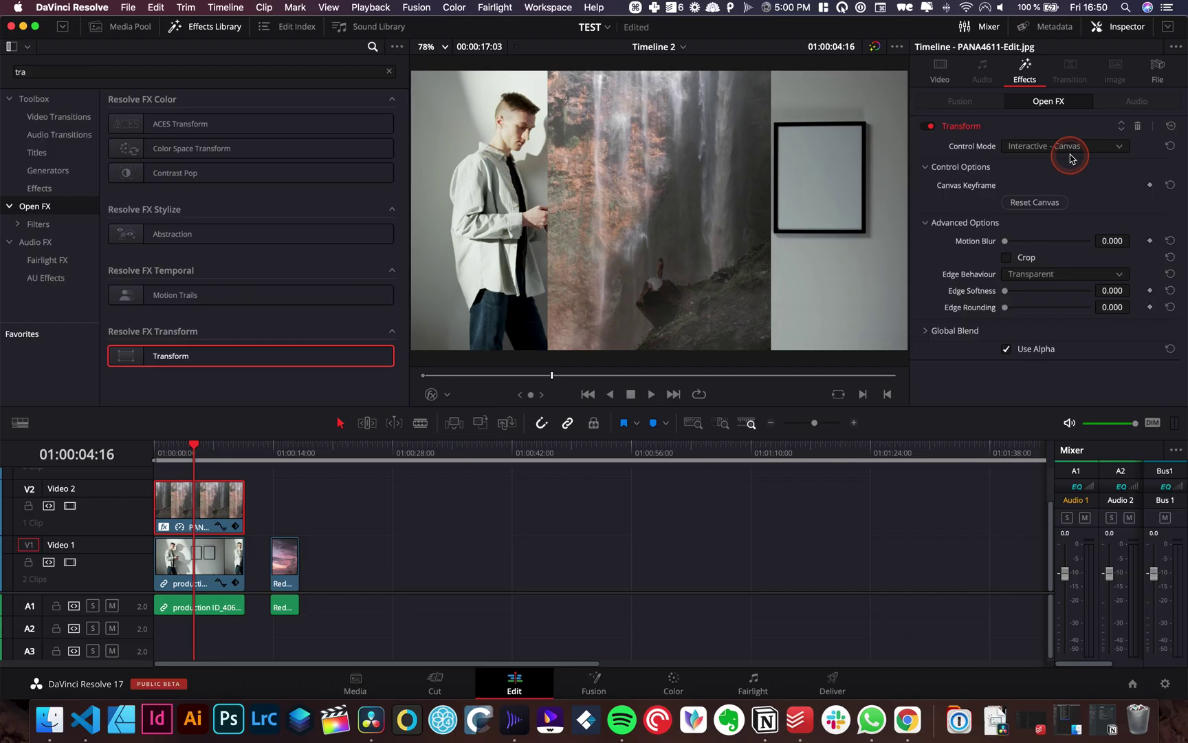
pyautogui.click(121, 559)
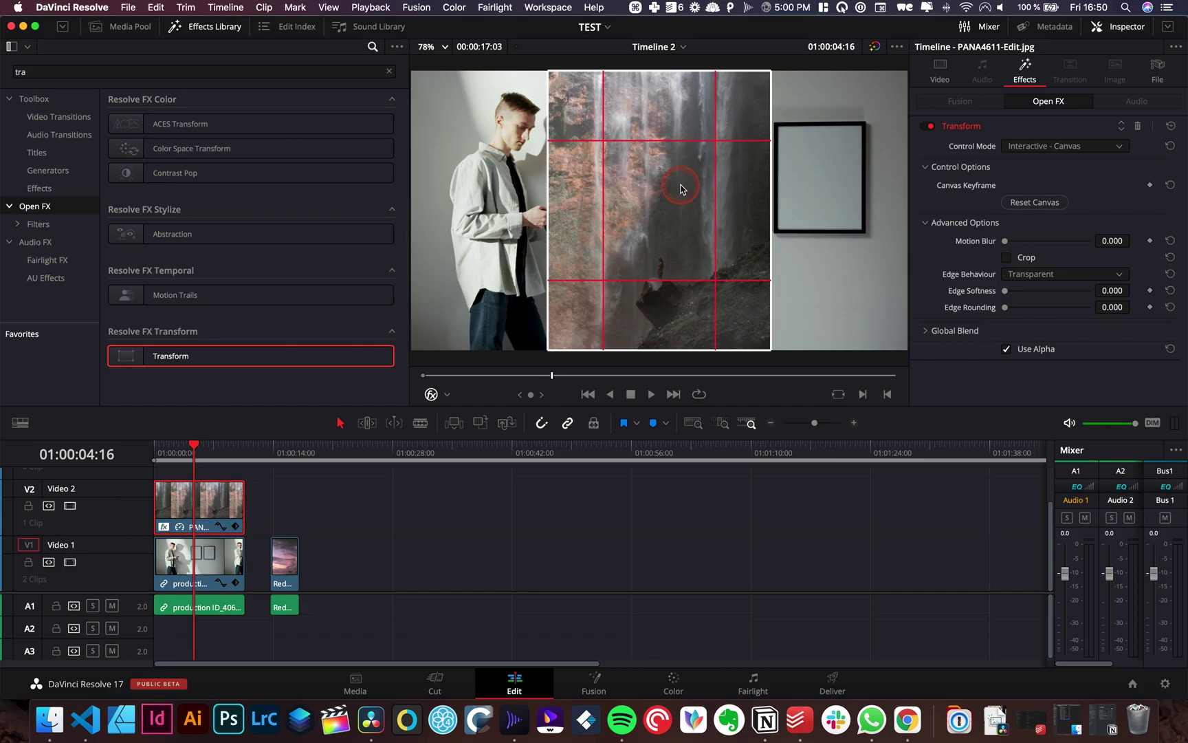
# Reshape the picture's corners on the canvas, then undo back to the square fit.
pyautogui.click(771, 72)
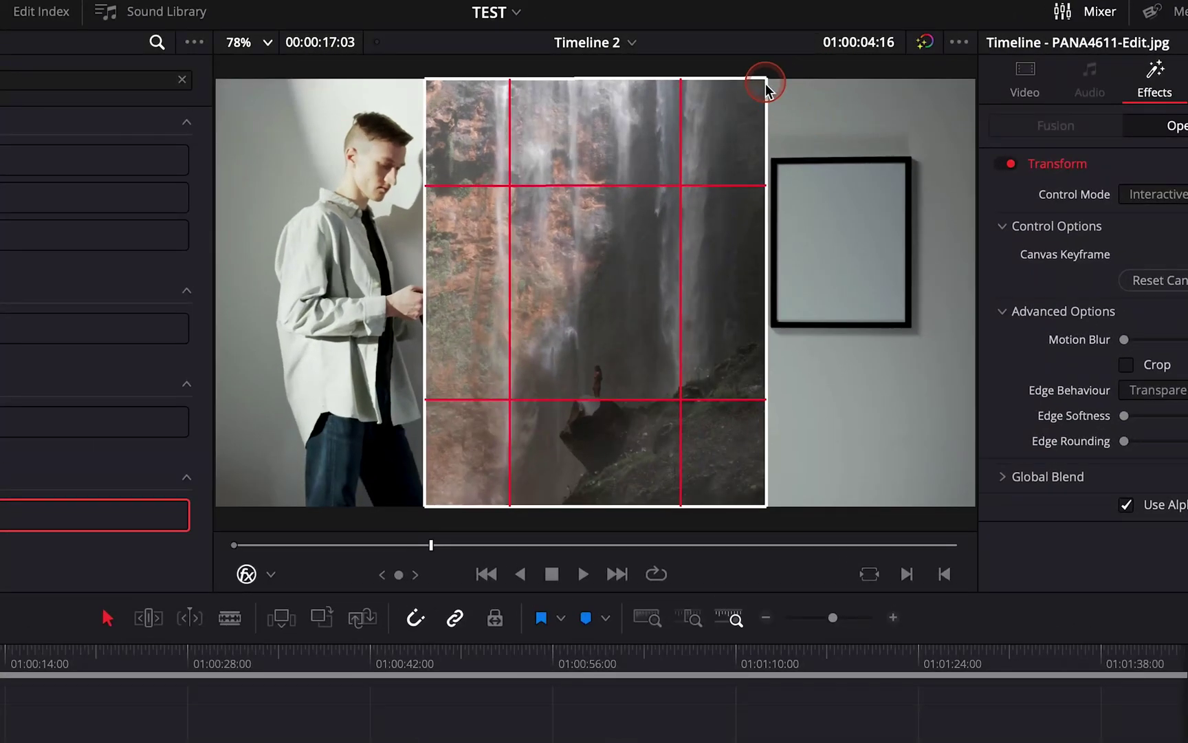
pyautogui.moveTo(765, 86); pyautogui.dragTo(617, 151)
pyautogui.click(517, 377)
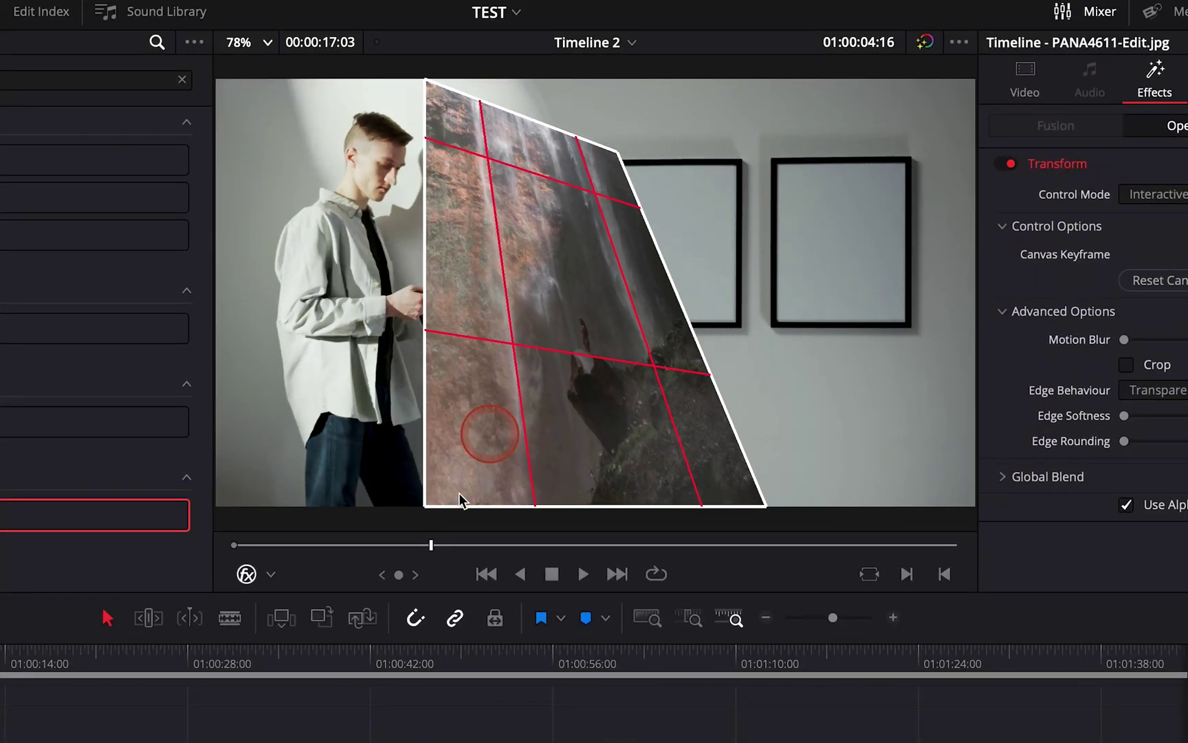
pyautogui.moveTo(429, 493); pyautogui.dragTo(472, 366)
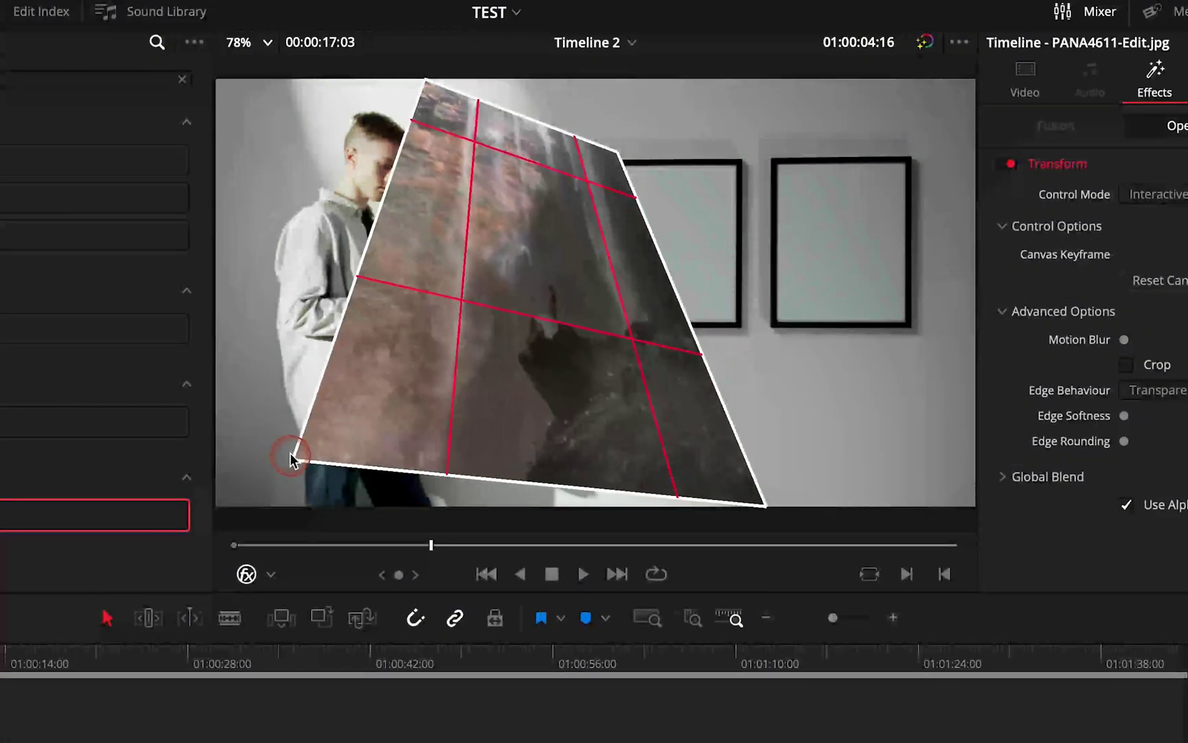
pyautogui.moveTo(291, 453); pyautogui.dragTo(270, 431)
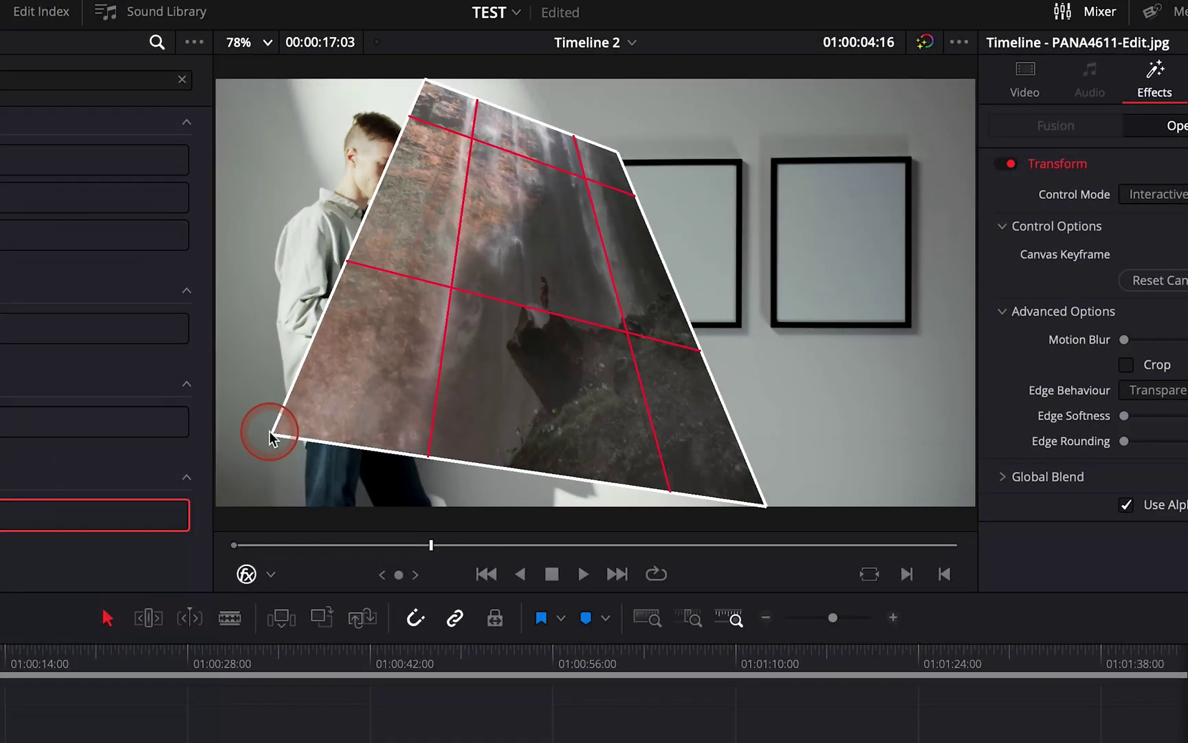
pyautogui.moveTo(767, 506); pyautogui.dragTo(845, 434)
pyautogui.click(956, 161)
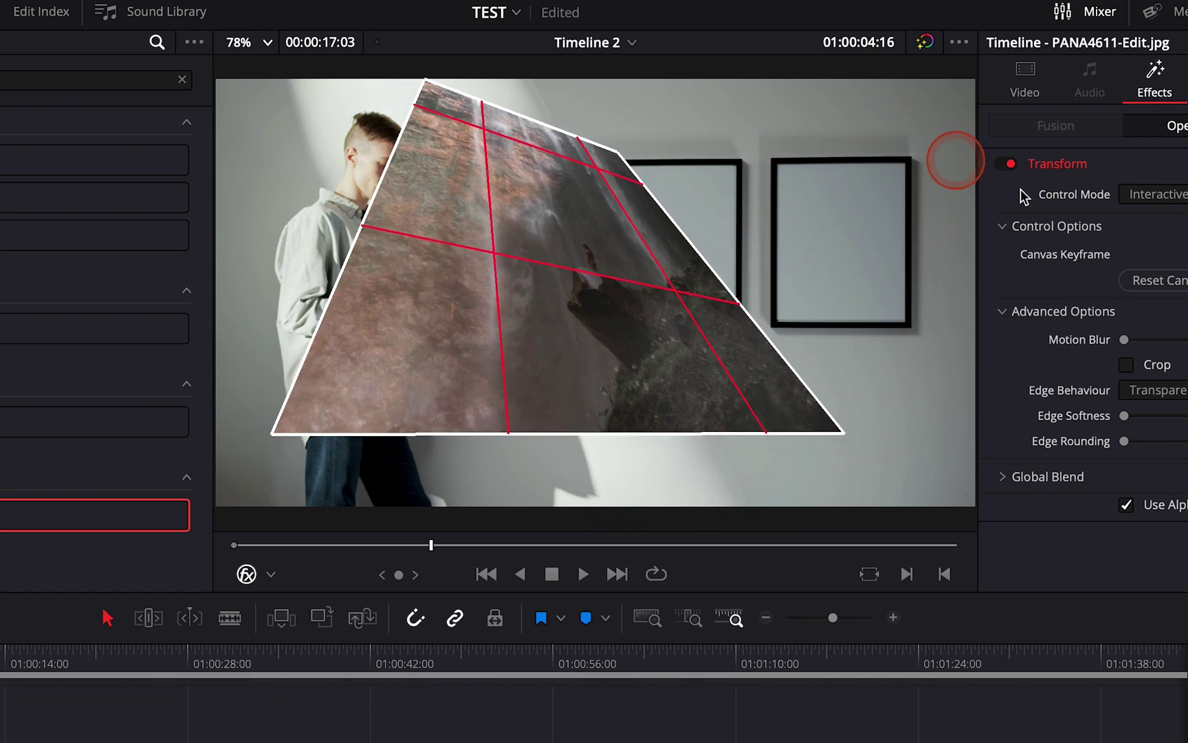
pyautogui.click(739, 234)
pyautogui.click(409, 126)
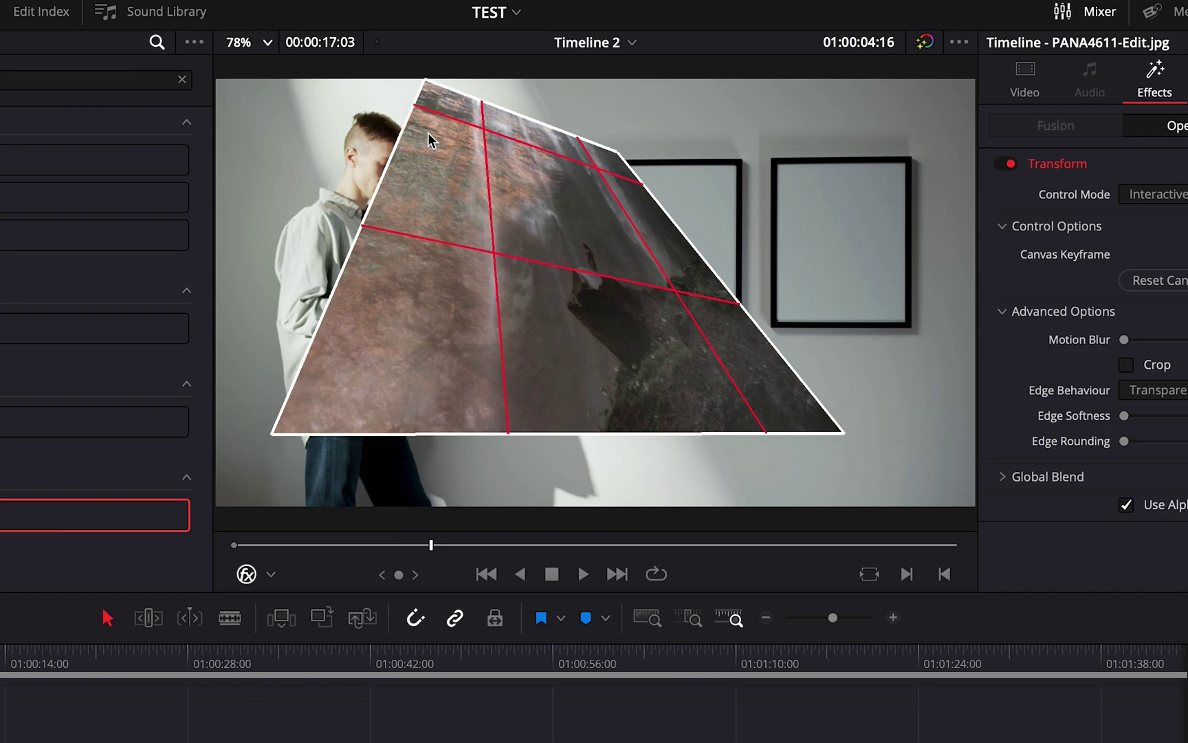
pyautogui.click(453, 316)
pyautogui.hotkey('ctrl', 'z')
pyautogui.hotkey('ctrl', 'z')
pyautogui.hotkey('ctrl', 'z')
pyautogui.hotkey('ctrl', 'z')
pyautogui.hotkey('ctrl', 'z')
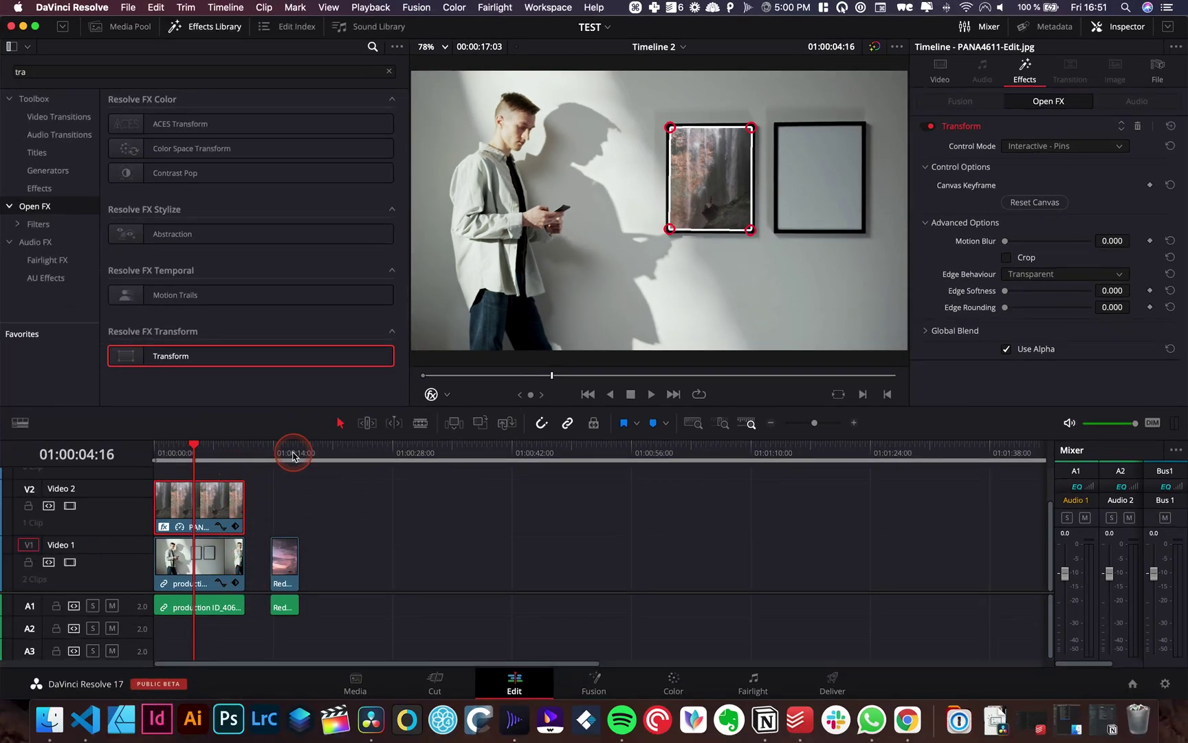
# Crop the Reduction.mp4 sunset clip to Crop Left 747.477 and Crop Right 322.452.
pyautogui.click(293, 454)
pyautogui.click(282, 517)
pyautogui.click(280, 462)
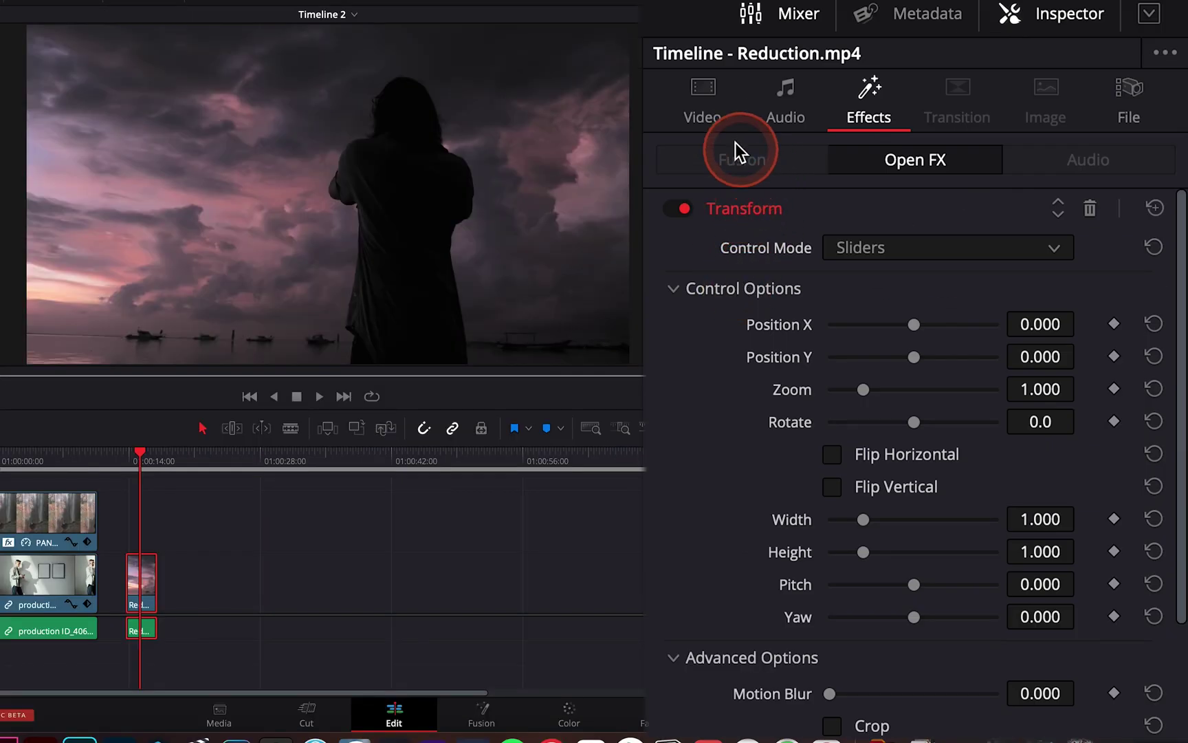
pyautogui.click(724, 108)
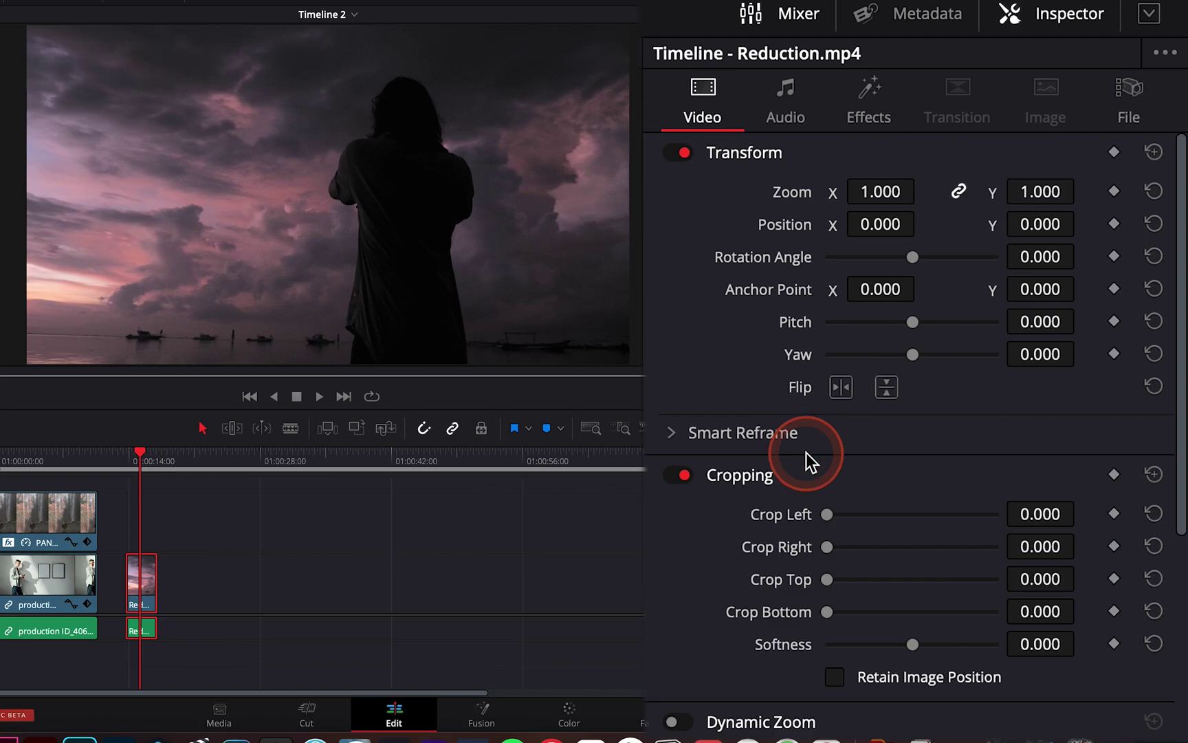
pyautogui.scroll(-2, 806, 452)
pyautogui.moveTo(827, 436); pyautogui.dragTo(893, 436)
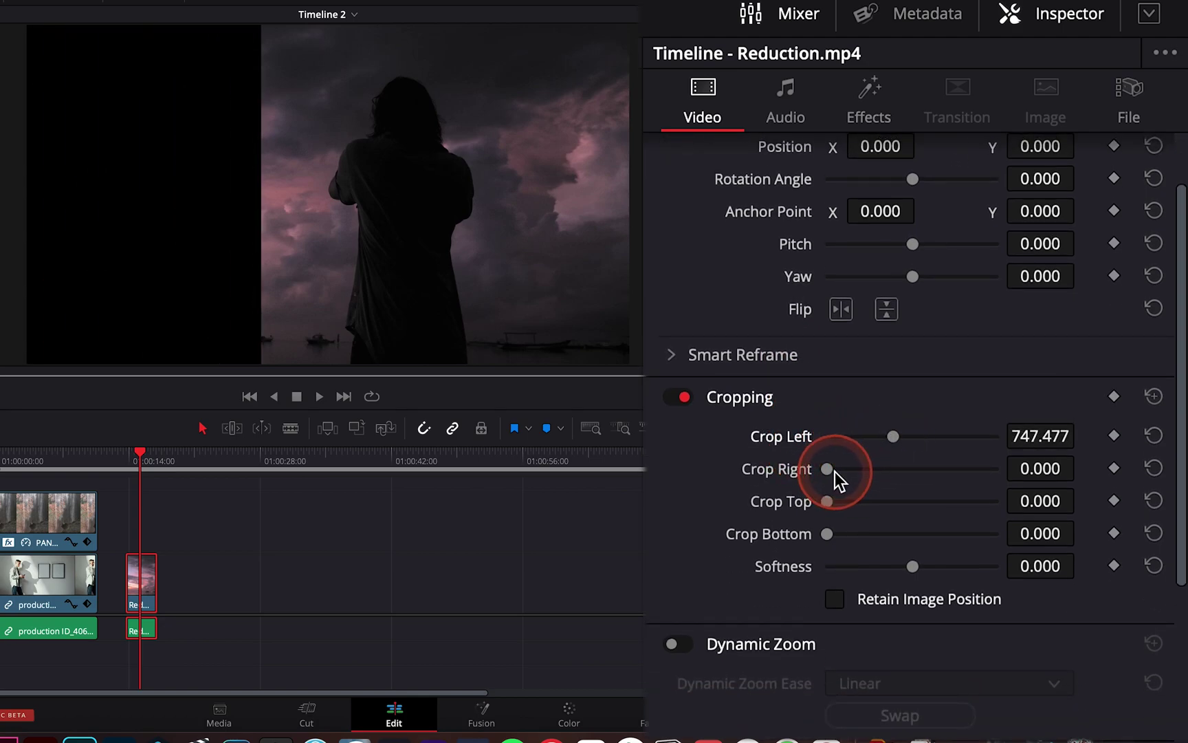
pyautogui.moveTo(834, 471); pyautogui.dragTo(854, 472)
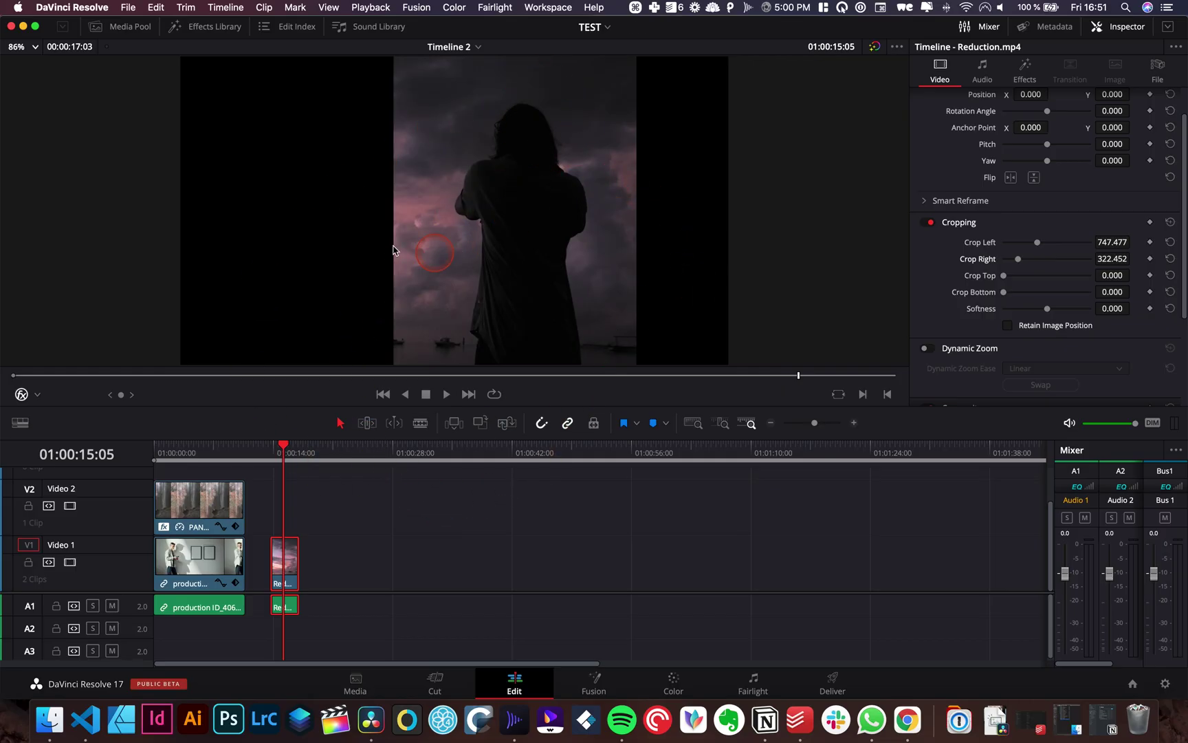
# Return the playhead to the wall shot and select the waterfall clip on Video 2.
pyautogui.click(212, 452)
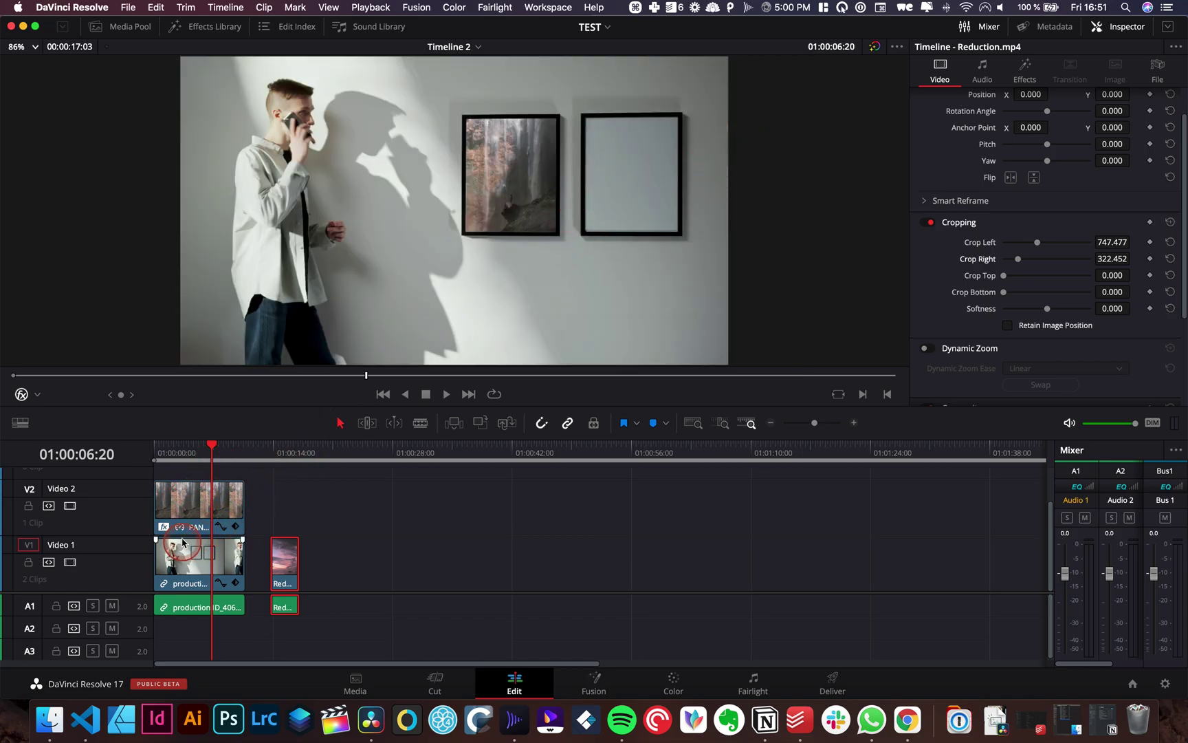
pyautogui.scroll(1, 183, 543)
pyautogui.click(183, 543)
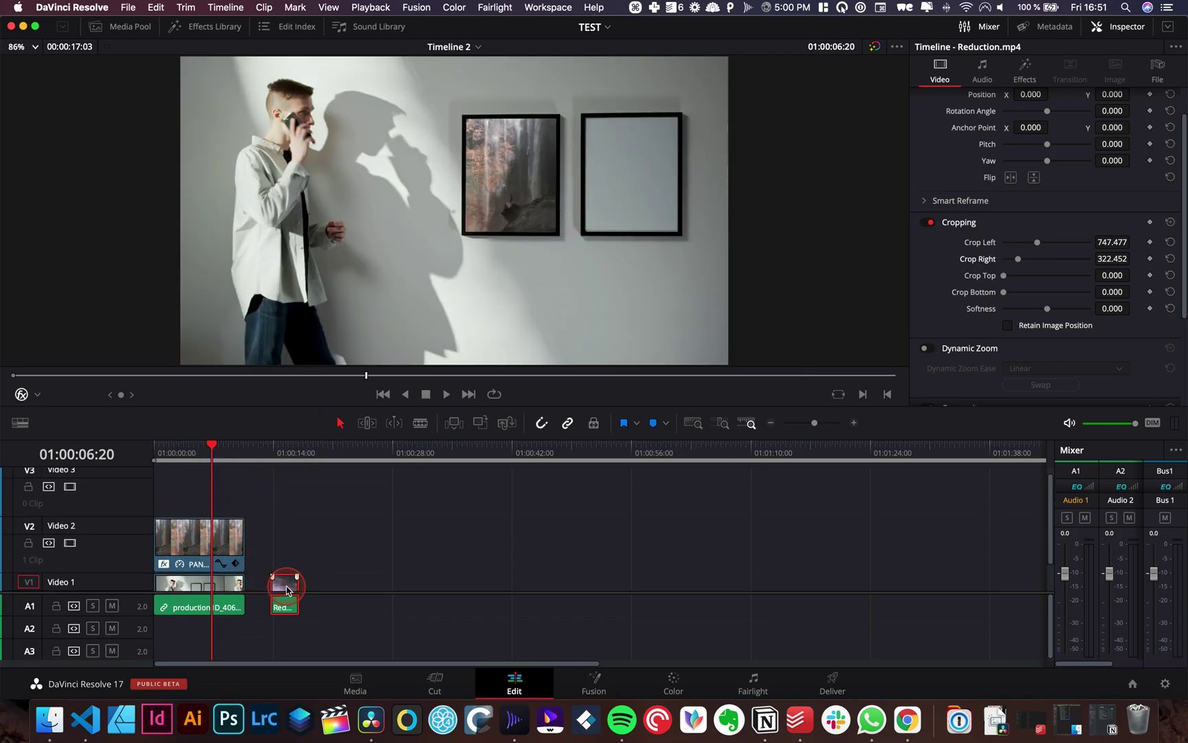
# Drag the cropped Reduction clip from Video 1 onto Video 3 at the timeline start.
pyautogui.moveTo(286, 589); pyautogui.dragTo(183, 454)
pyautogui.scroll(1, 193, 472)
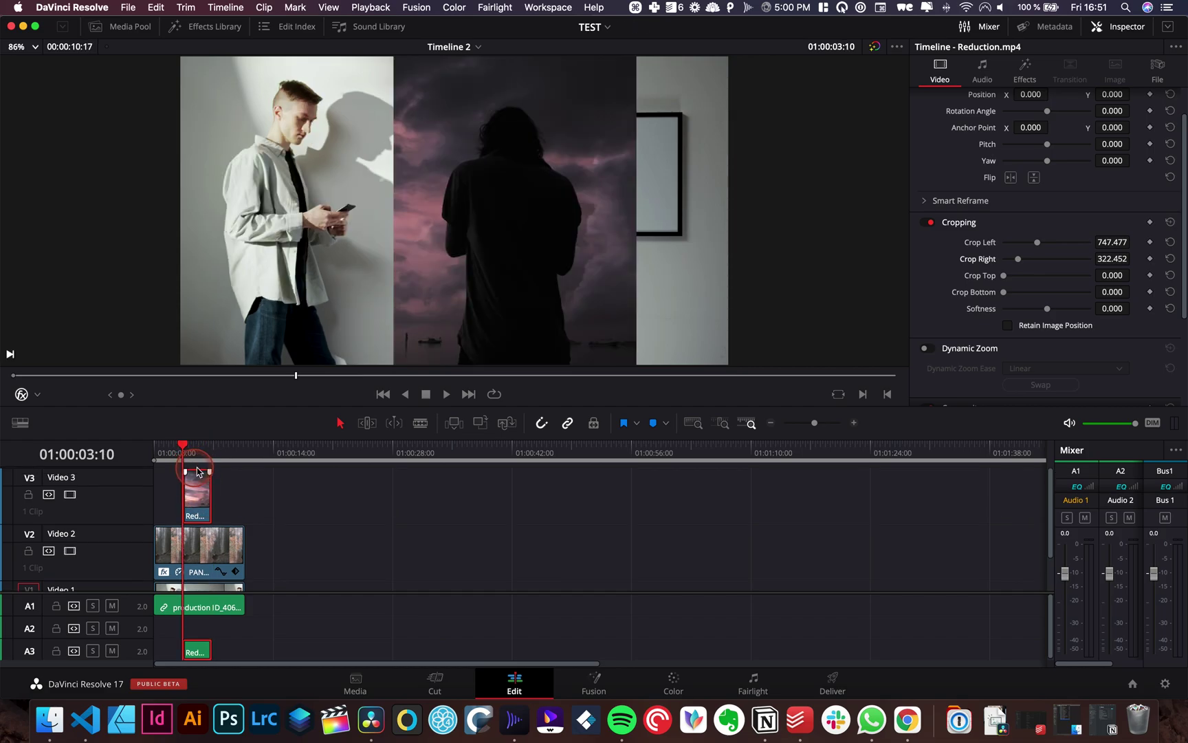
pyautogui.click(196, 454)
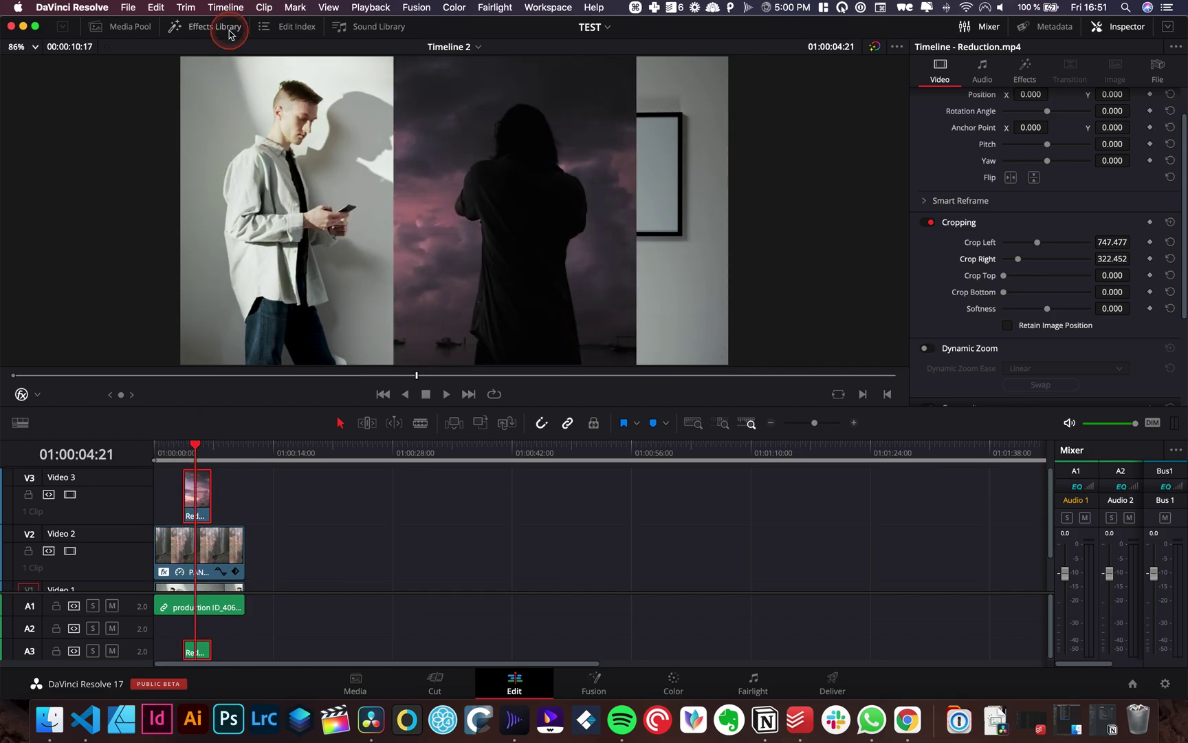
pyautogui.scroll(2, 995, 178)
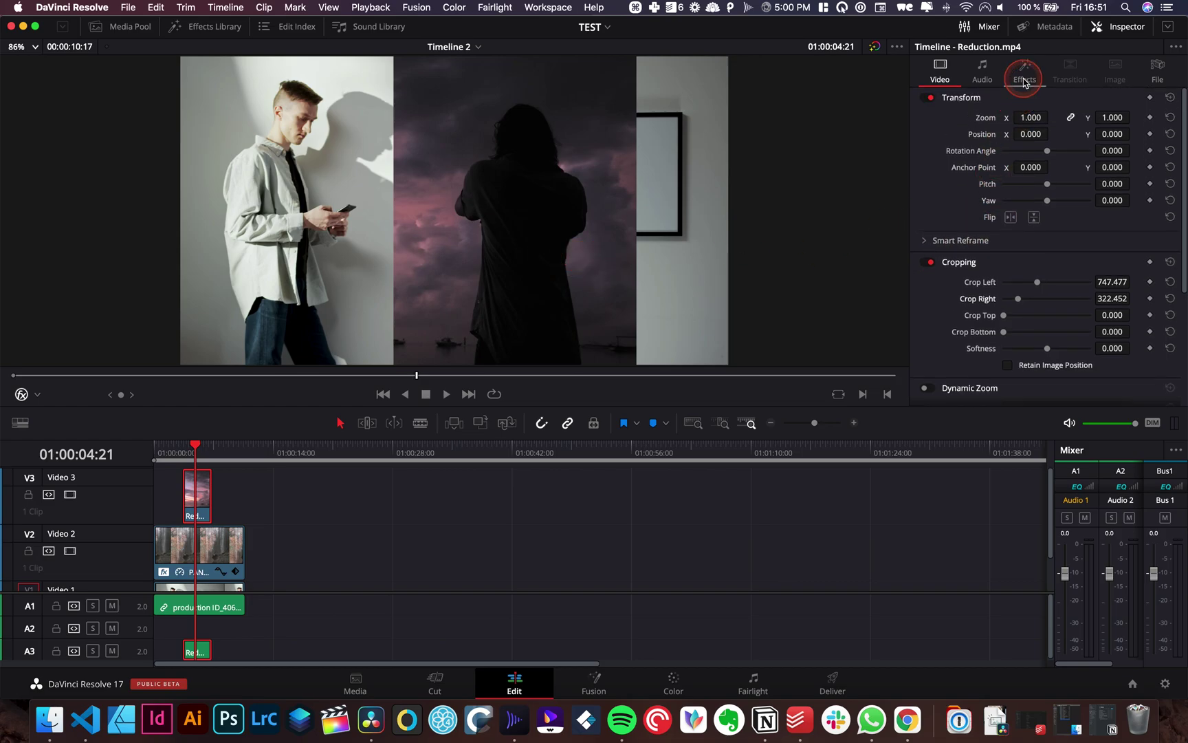
pyautogui.click(1024, 80)
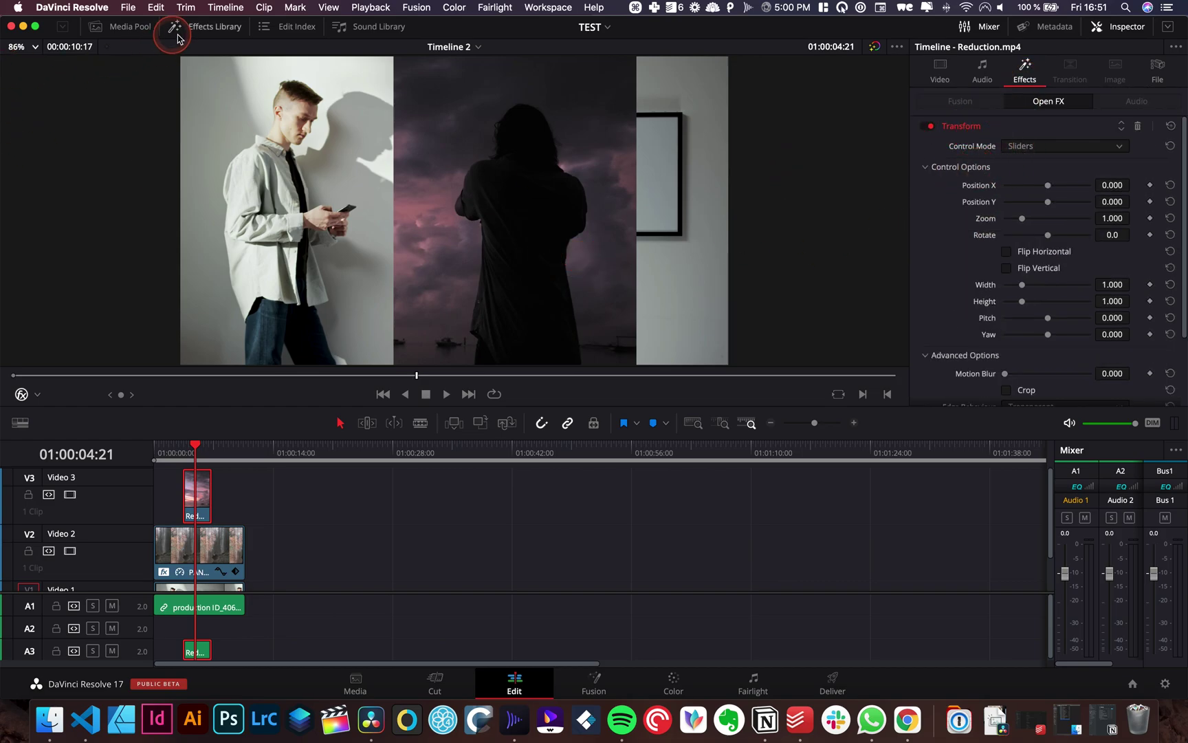
pyautogui.click(200, 27)
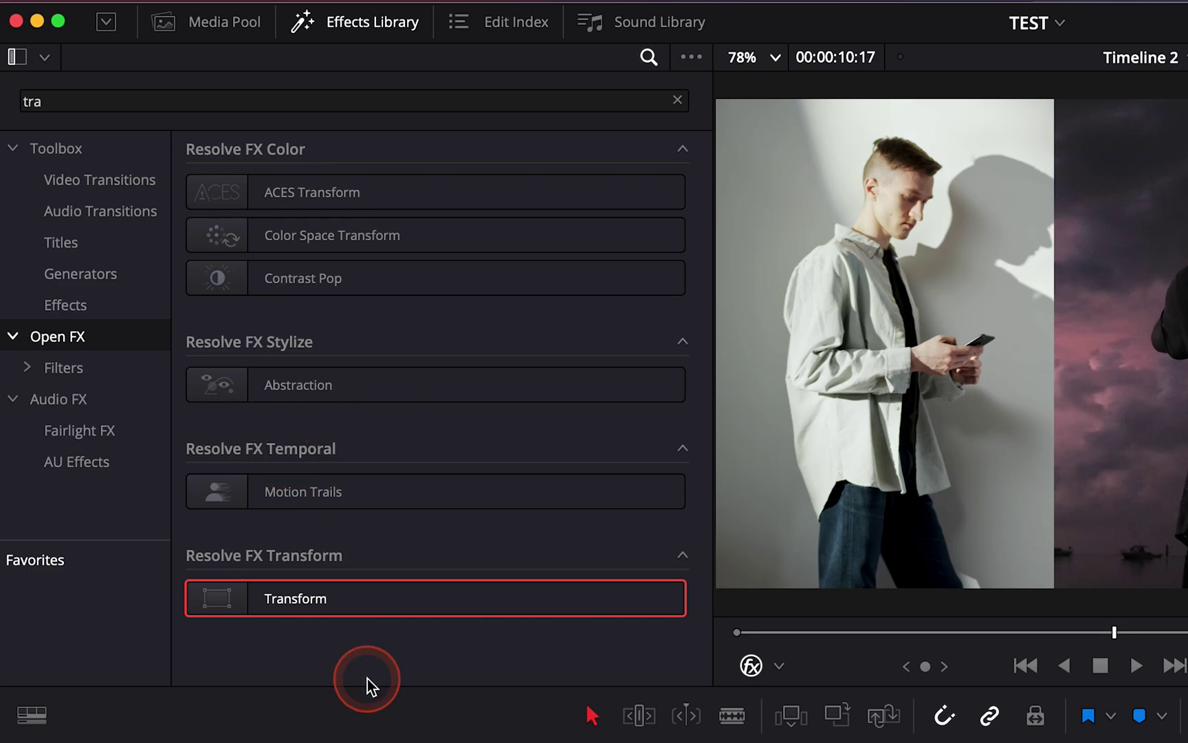
# Pick Transform, select the Reduction strip on Video 3, and set Control Mode to Interactive - Canvas.
pyautogui.click(298, 599)
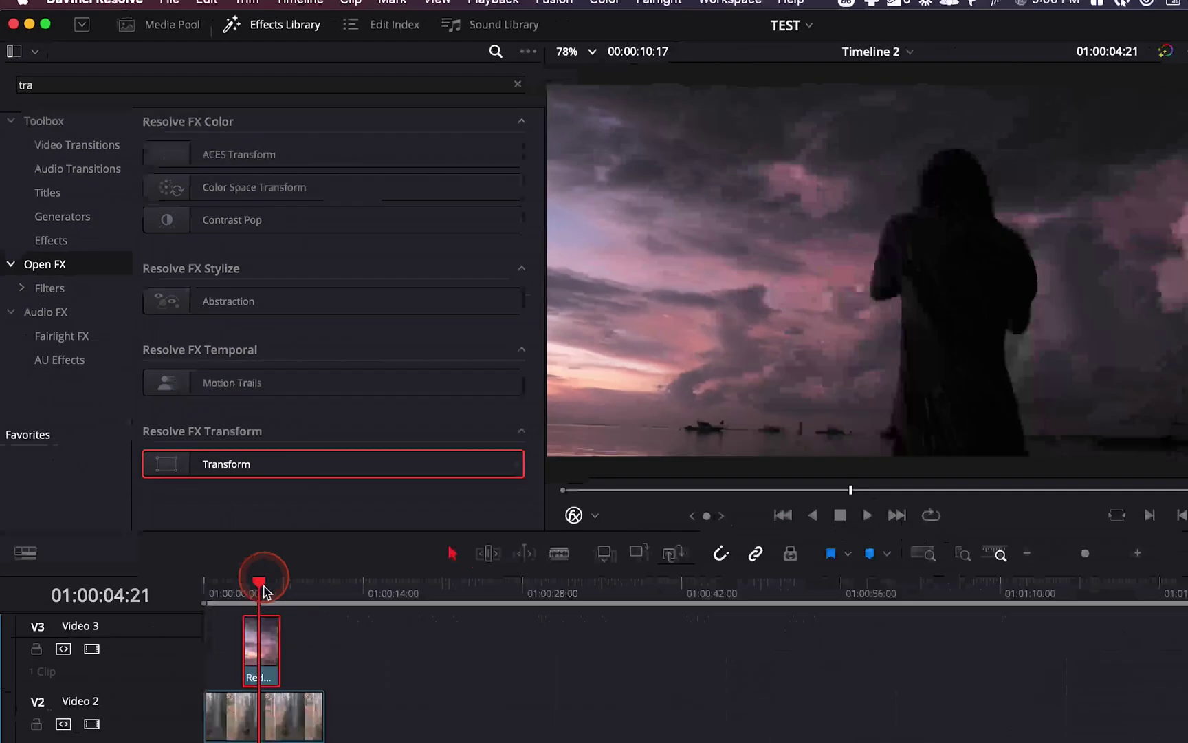
pyautogui.click(268, 655)
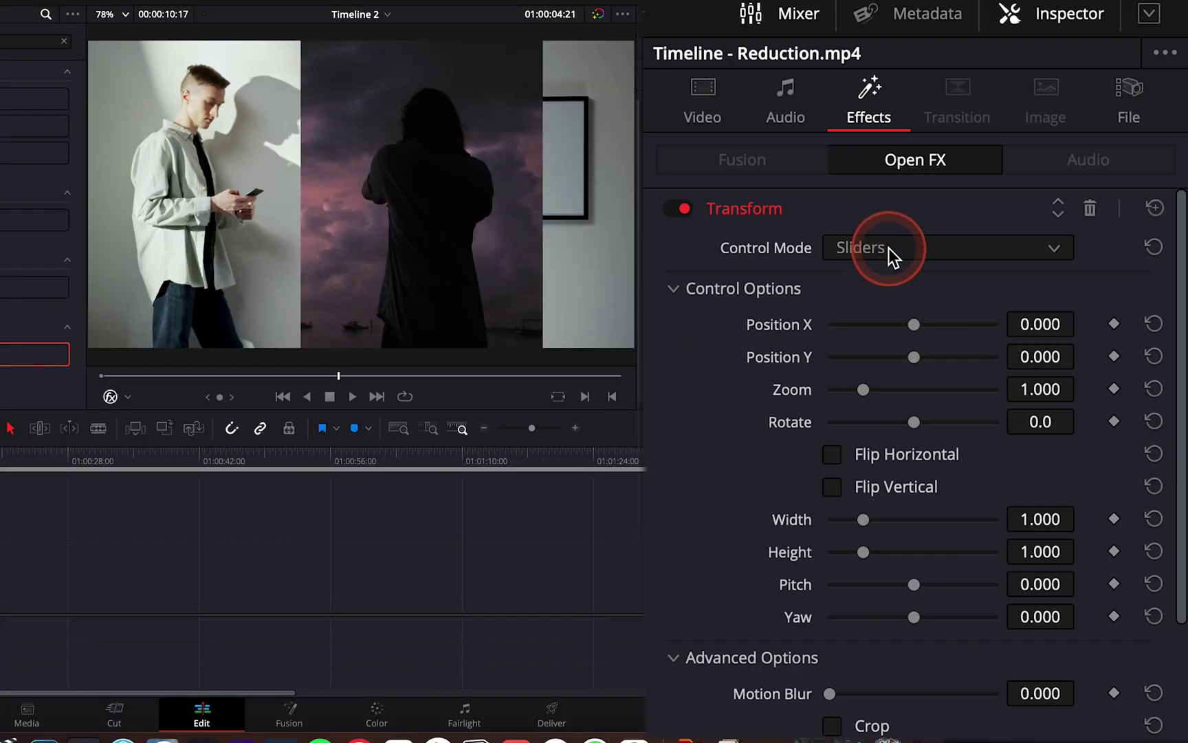
pyautogui.click(891, 256)
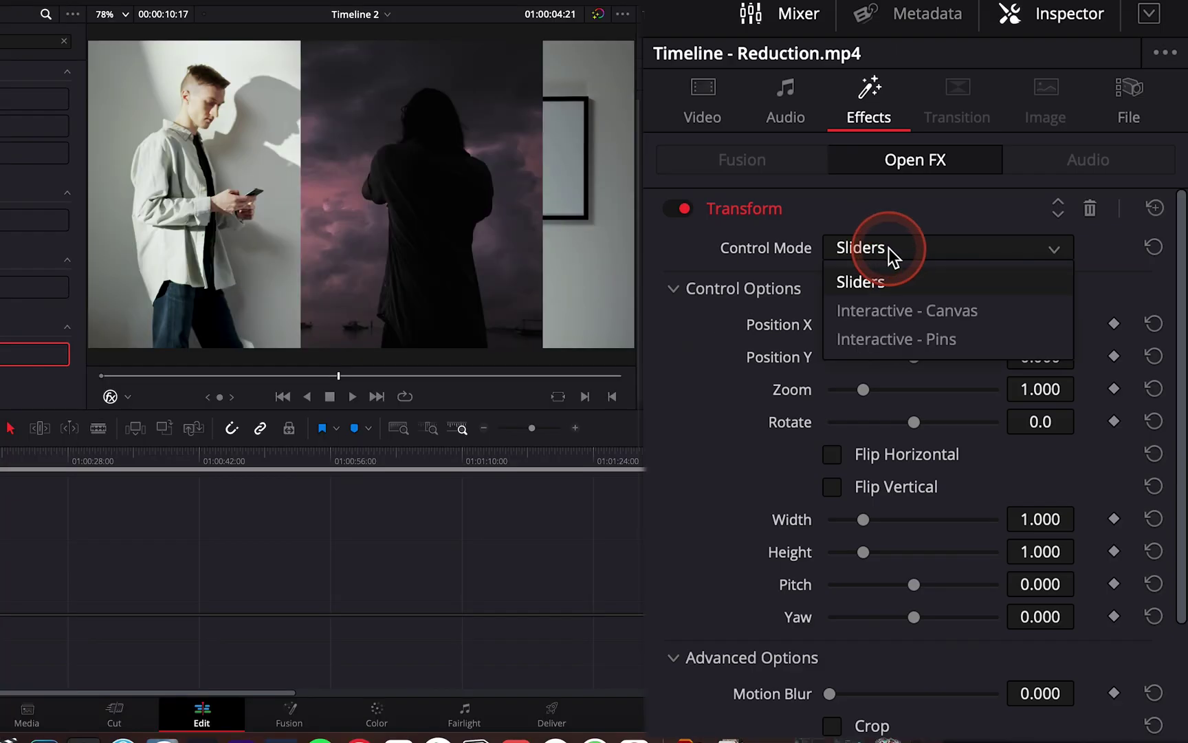
pyautogui.click(912, 312)
pyautogui.click(910, 248)
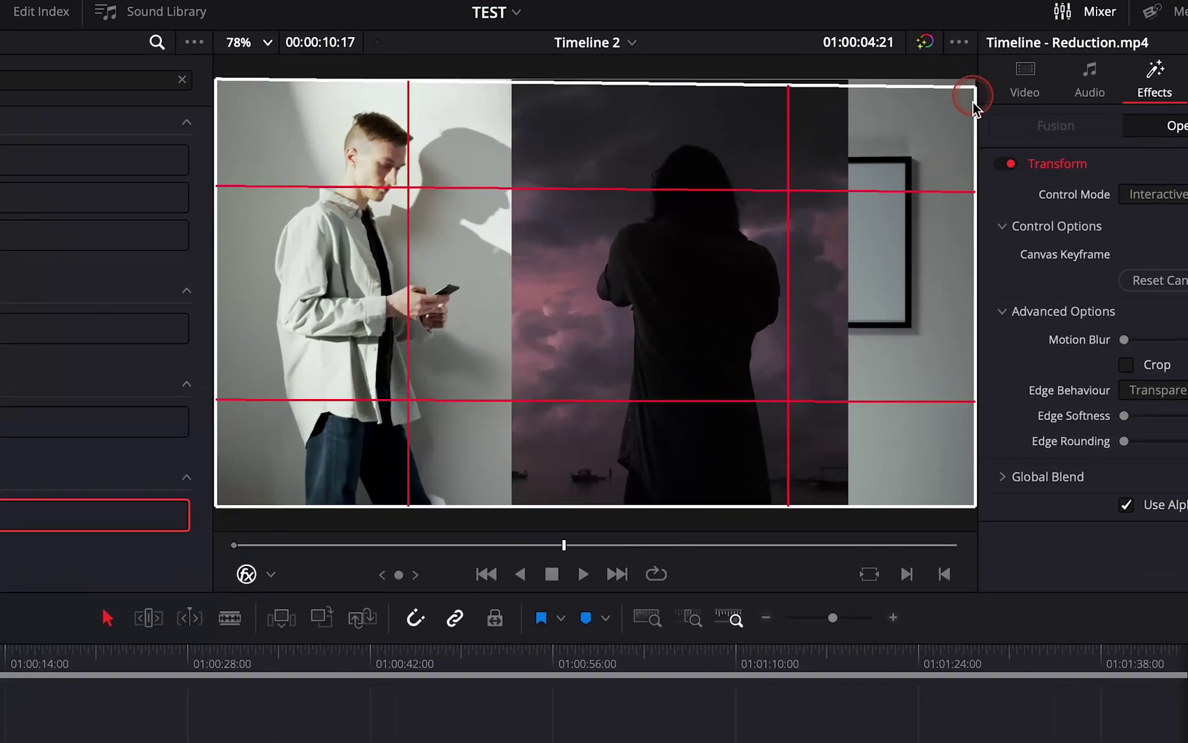
# Drag the sunset clip's four corners roughly onto the right wall frame.
pyautogui.moveTo(906, 82); pyautogui.dragTo(933, 140)
pyautogui.moveTo(1016, 187); pyautogui.dragTo(1011, 176)
pyautogui.moveTo(218, 83)
pyautogui.mouseDown()
pyautogui.moveTo(234, 196)
pyautogui.moveTo(252, 169)
pyautogui.moveTo(684, 180)
pyautogui.moveTo(616, 159)
pyautogui.mouseUp()
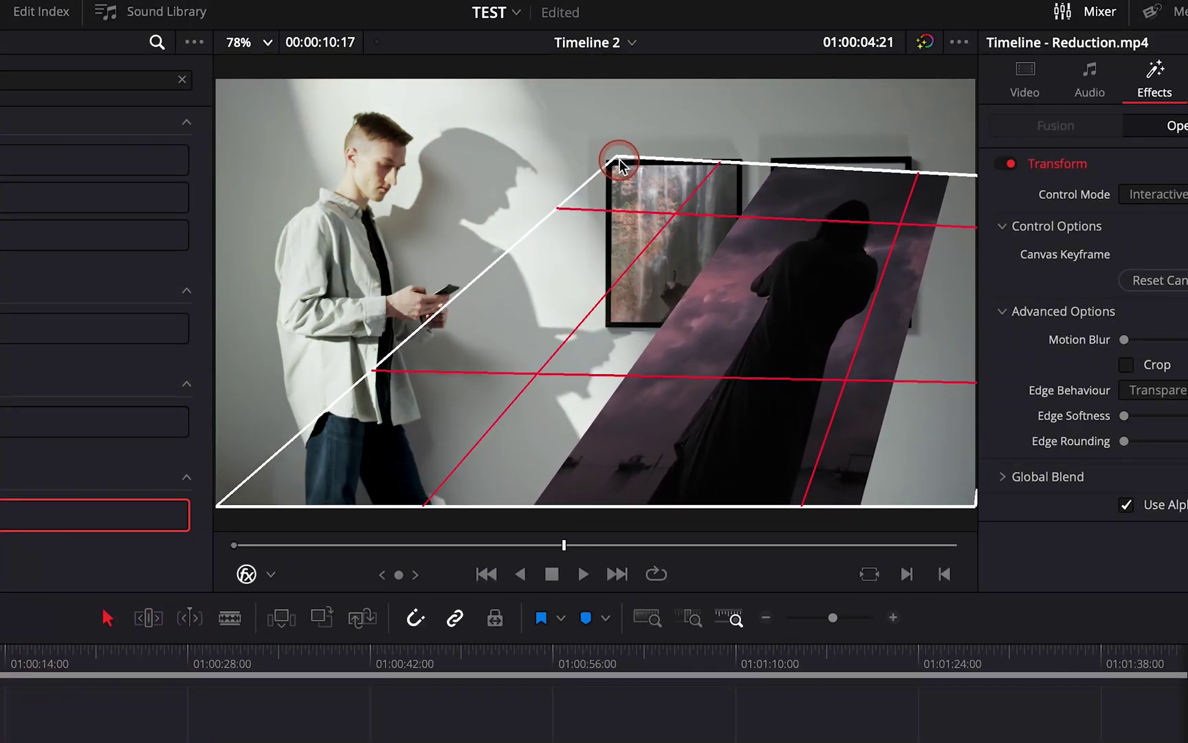
pyautogui.moveTo(239, 504)
pyautogui.mouseDown()
pyautogui.moveTo(220, 509)
pyautogui.moveTo(456, 353)
pyautogui.moveTo(750, 310)
pyautogui.moveTo(589, 335)
pyautogui.moveTo(578, 324)
pyautogui.mouseUp()
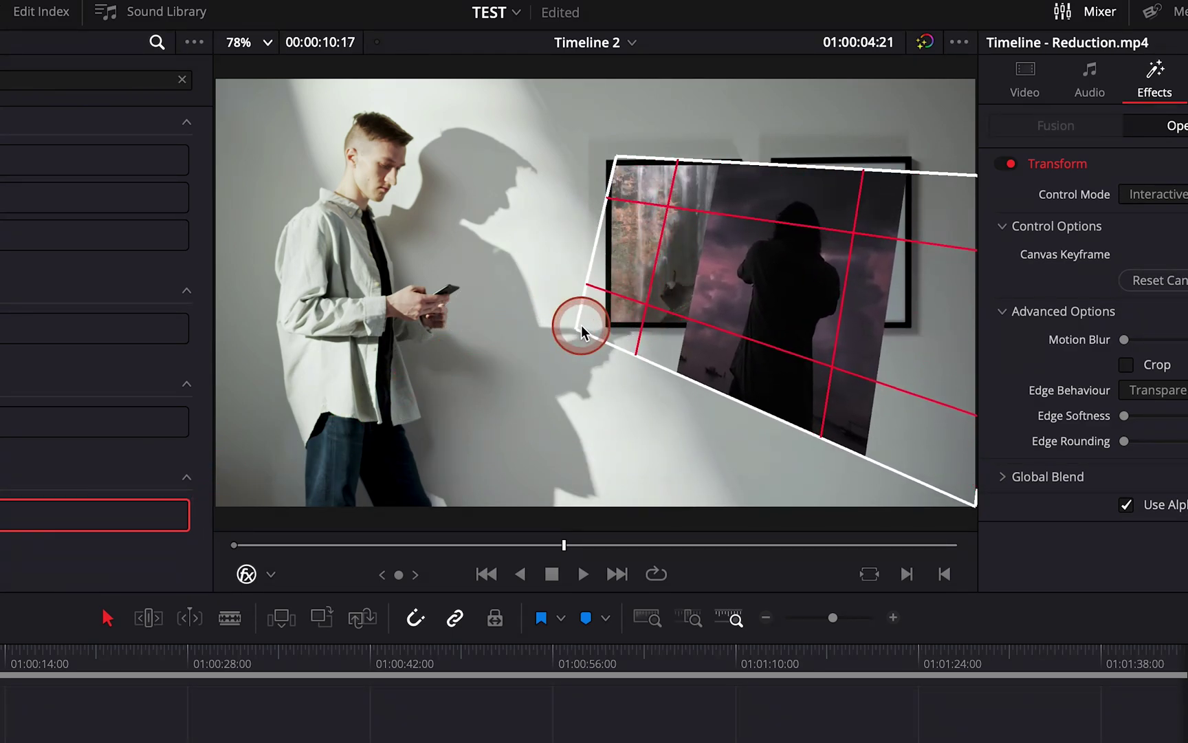
pyautogui.moveTo(914, 481); pyautogui.dragTo(892, 293)
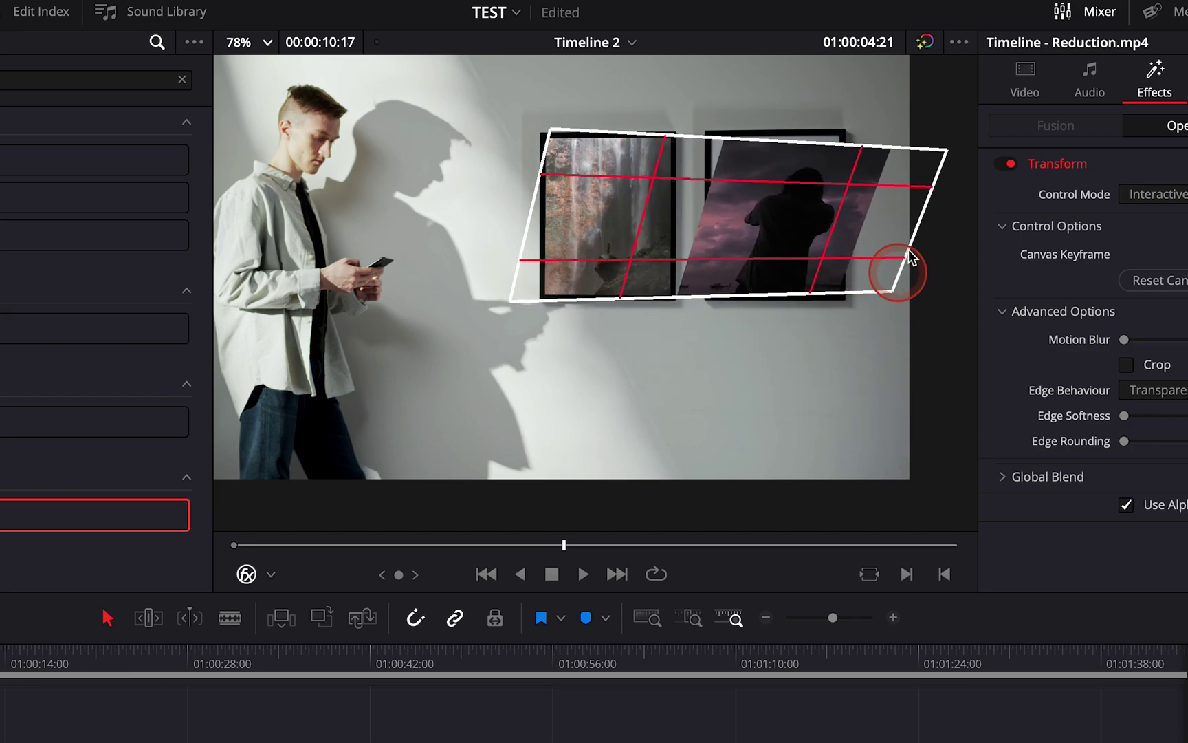
pyautogui.moveTo(946, 150); pyautogui.dragTo(891, 140)
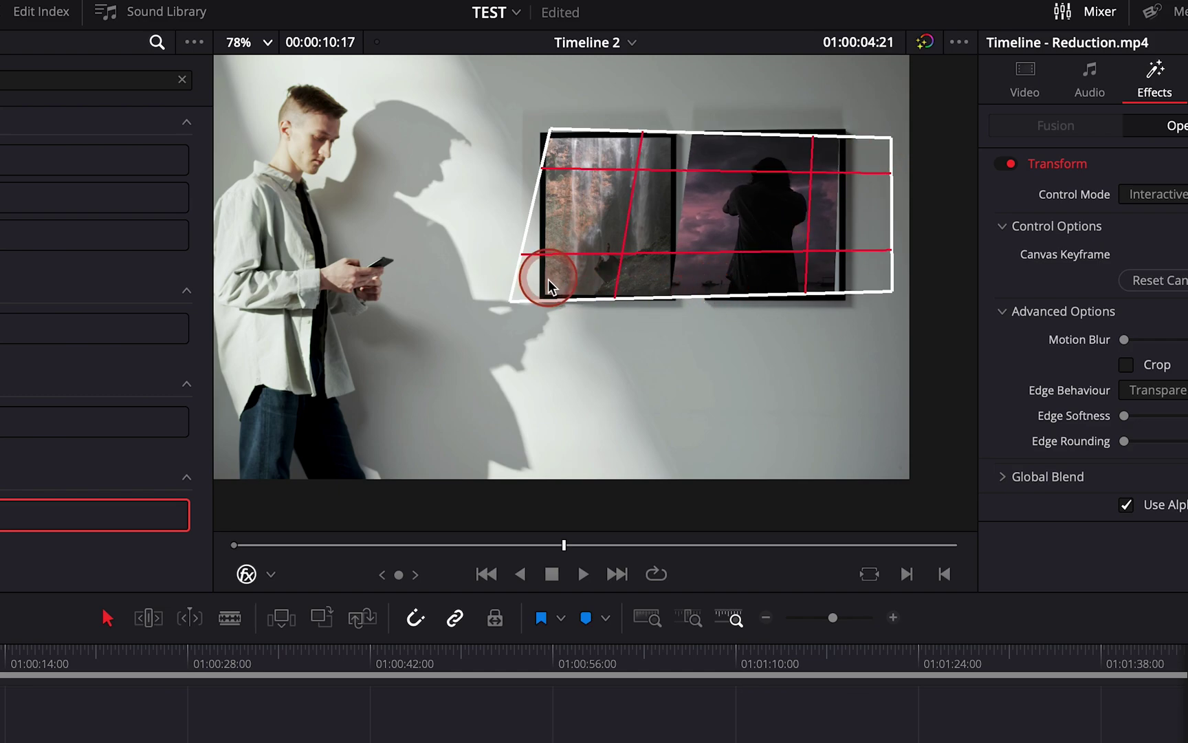
pyautogui.moveTo(513, 301); pyautogui.dragTo(586, 295)
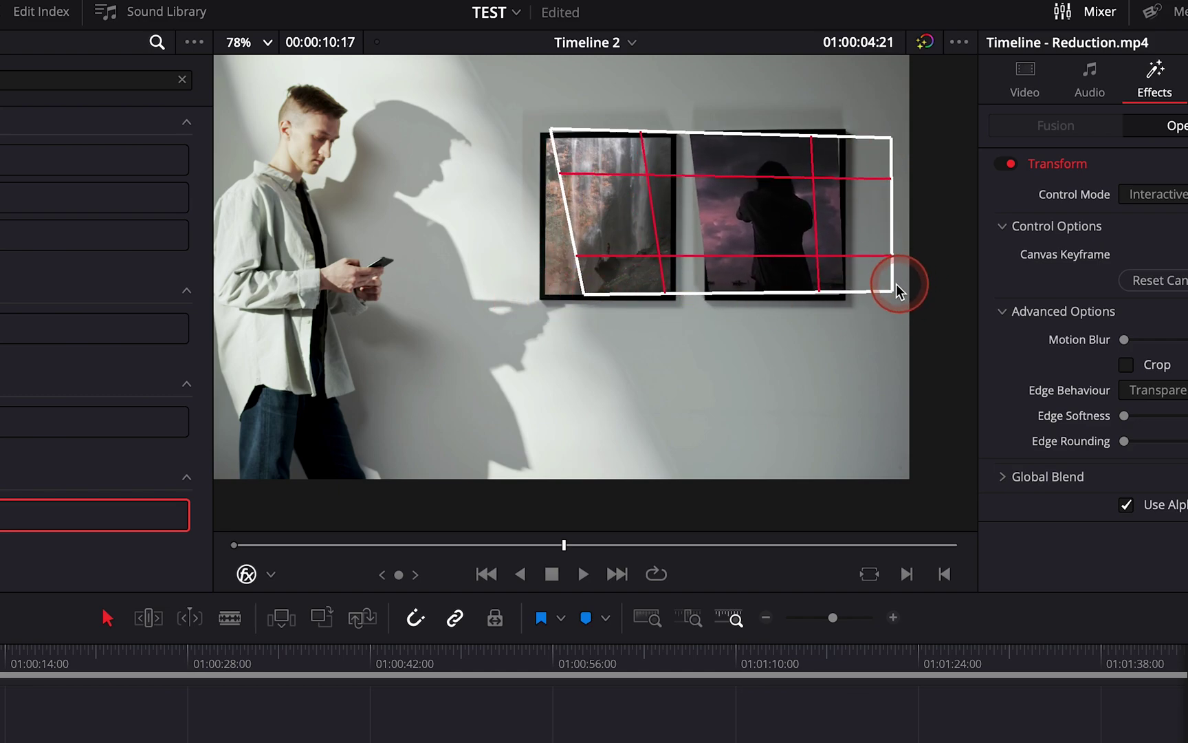
pyautogui.moveTo(896, 285); pyautogui.dragTo(895, 297)
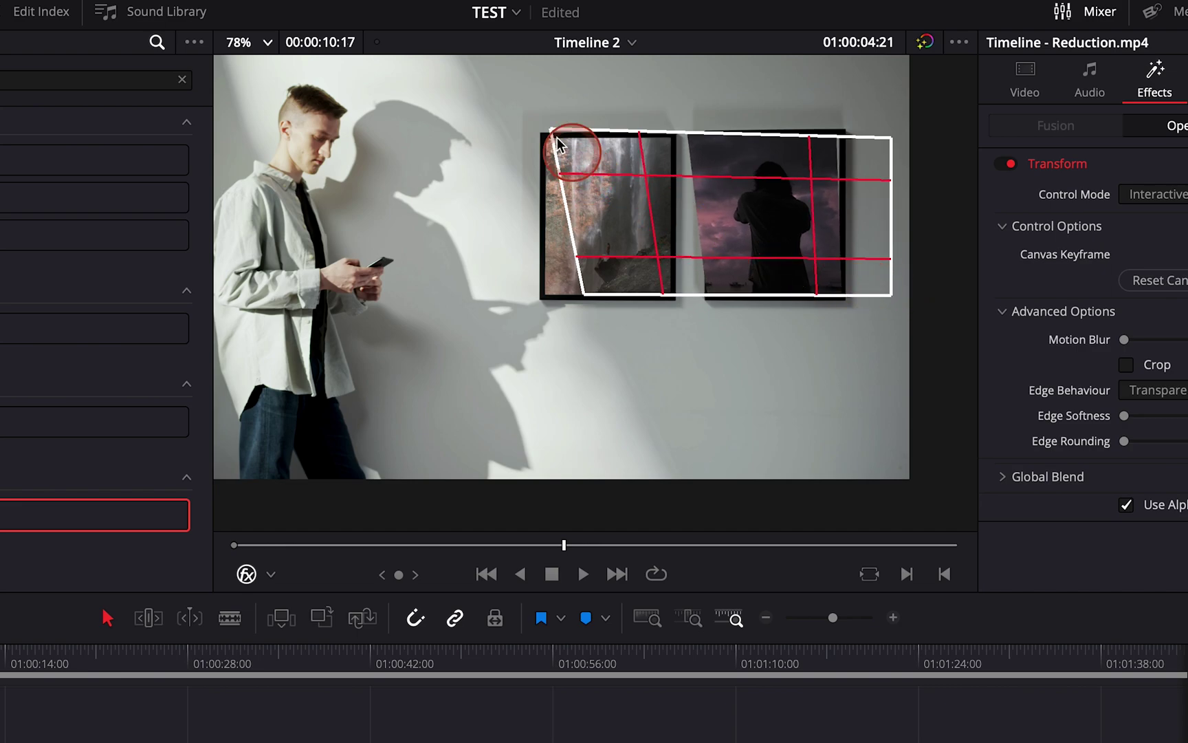
# Fine-tune each corner so the quad's left, right and bottom edges run straight.
pyautogui.moveTo(557, 143); pyautogui.dragTo(595, 137)
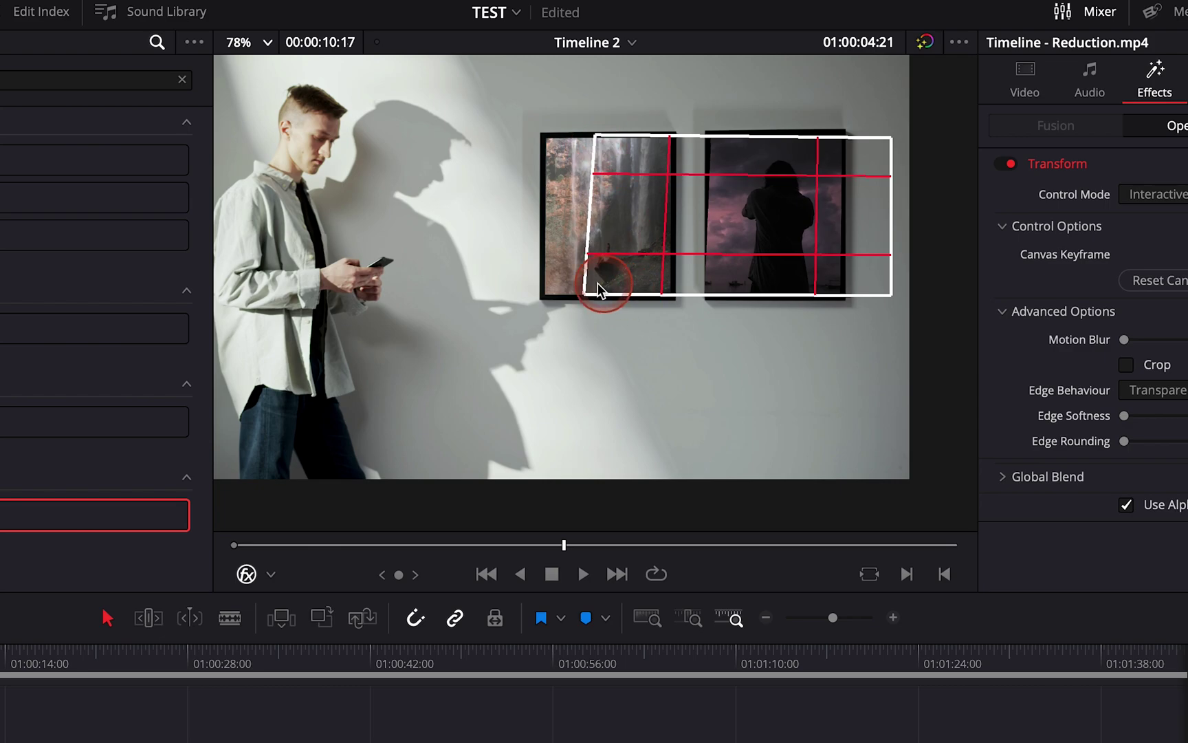
pyautogui.moveTo(587, 296); pyautogui.dragTo(597, 296)
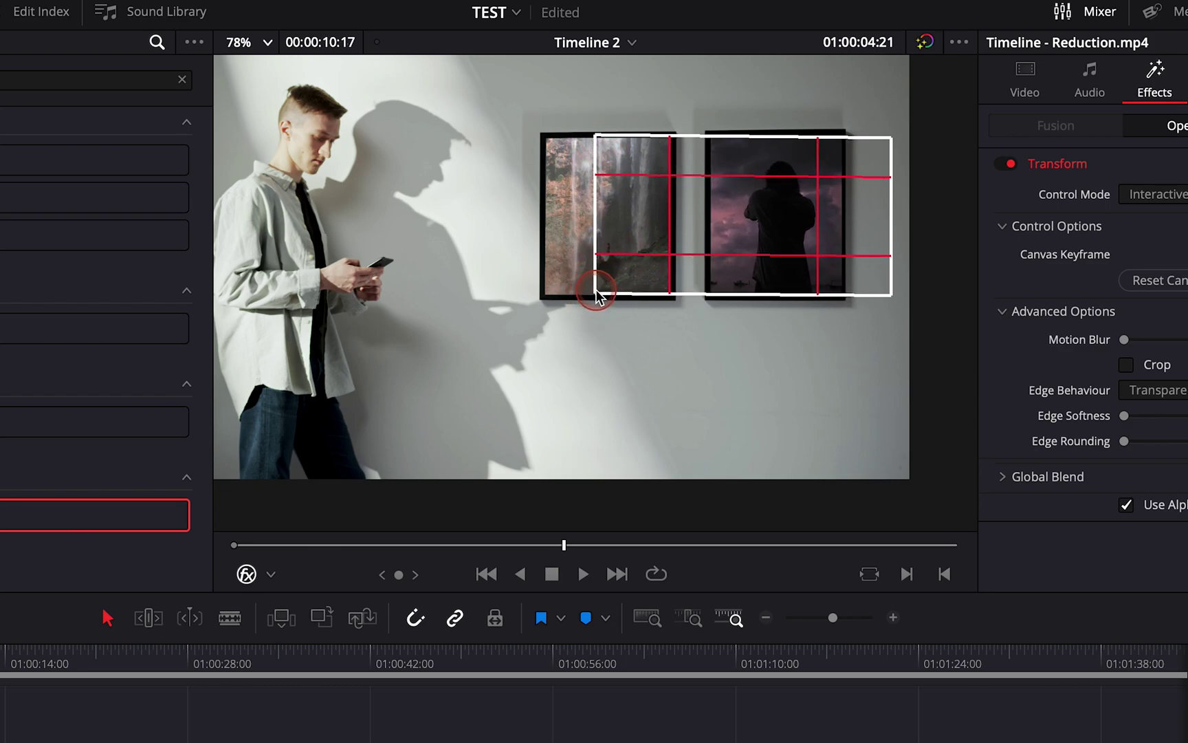
pyautogui.moveTo(888, 292); pyautogui.dragTo(886, 297)
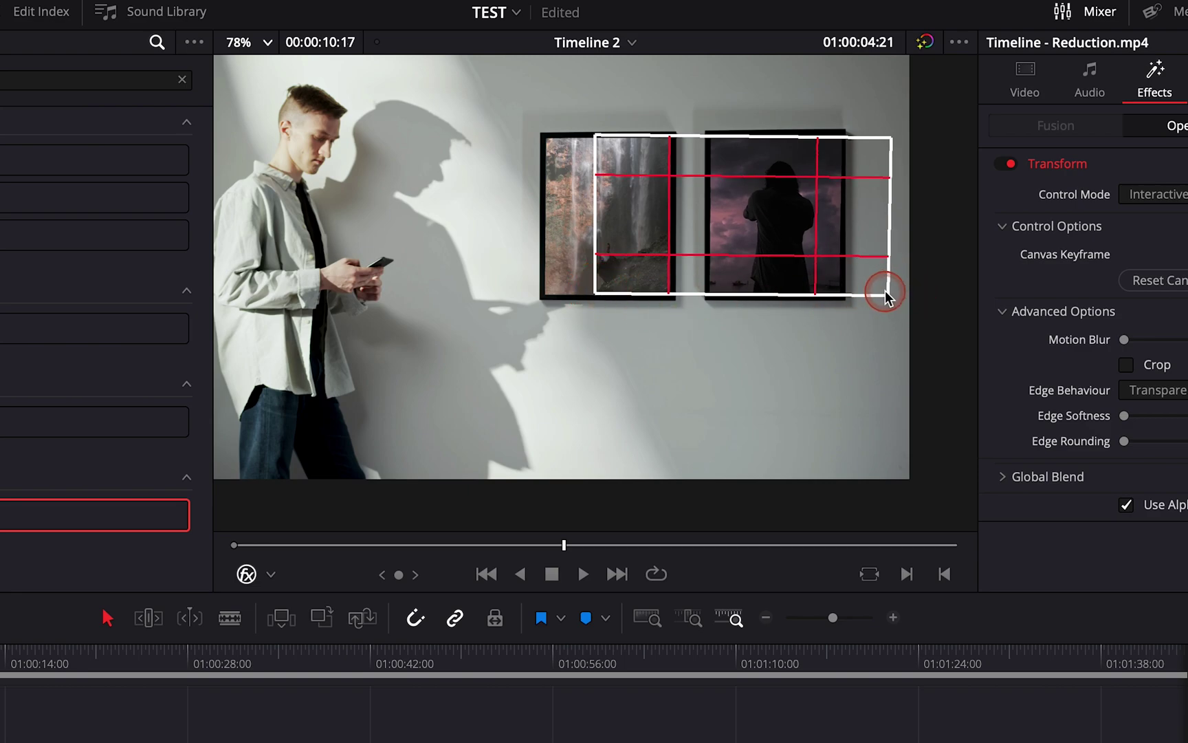
pyautogui.moveTo(891, 138); pyautogui.dragTo(886, 141)
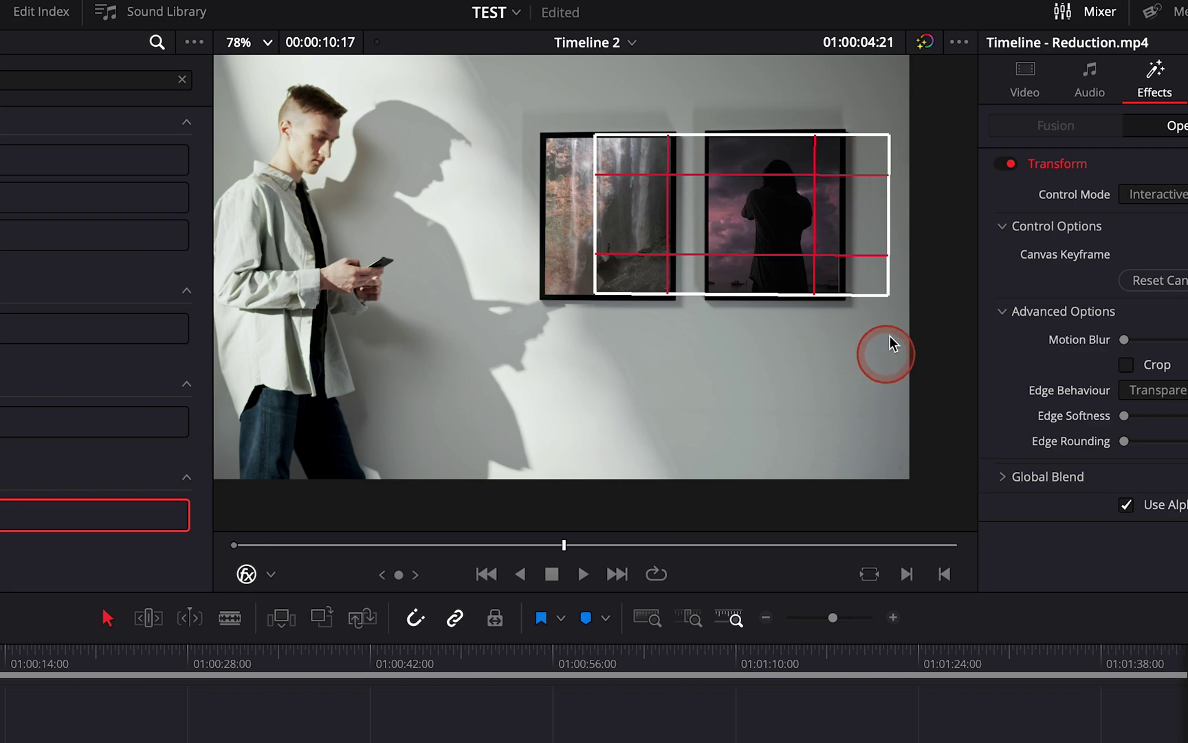
pyautogui.moveTo(887, 295); pyautogui.dragTo(891, 296)
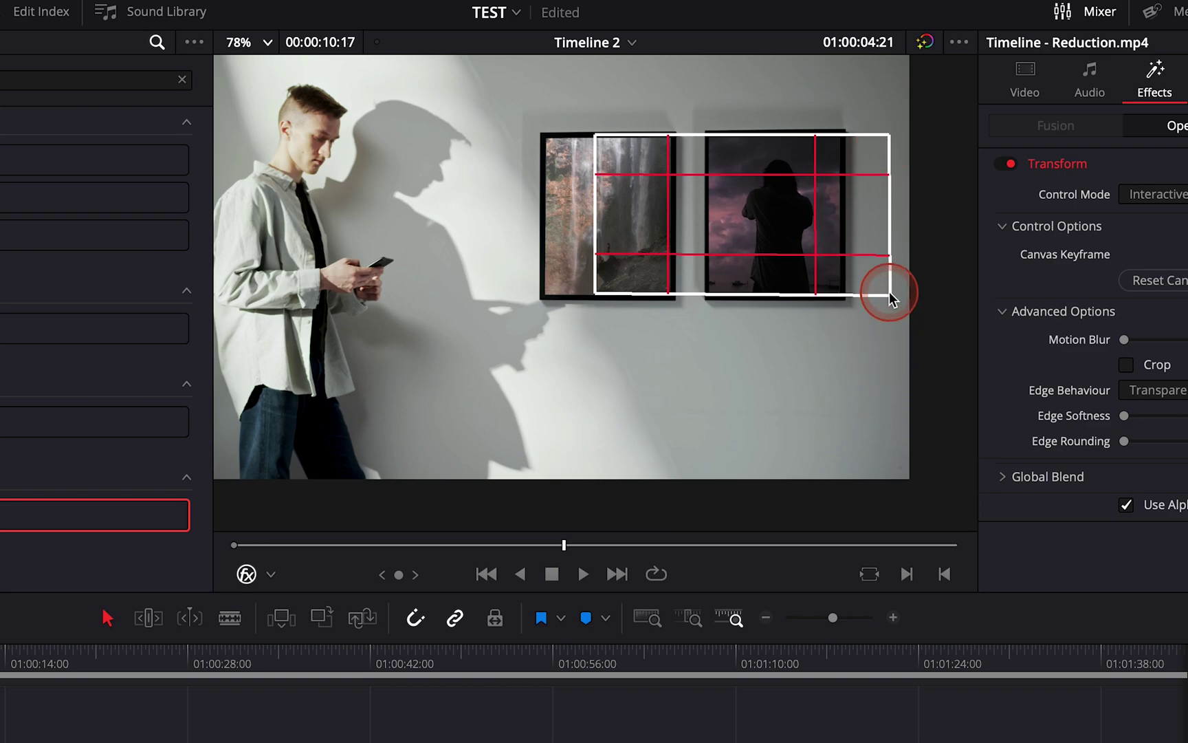
pyautogui.moveTo(605, 292); pyautogui.dragTo(599, 293)
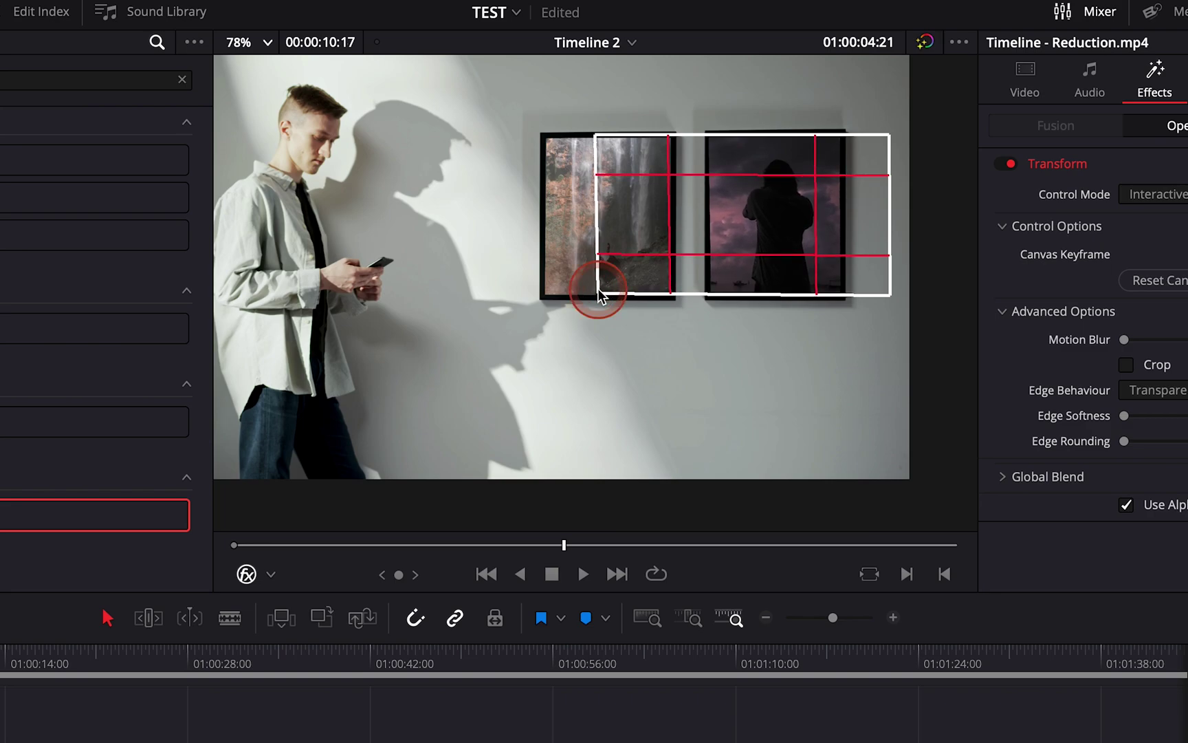
pyautogui.moveTo(597, 141); pyautogui.dragTo(603, 143)
pyautogui.click(261, 41)
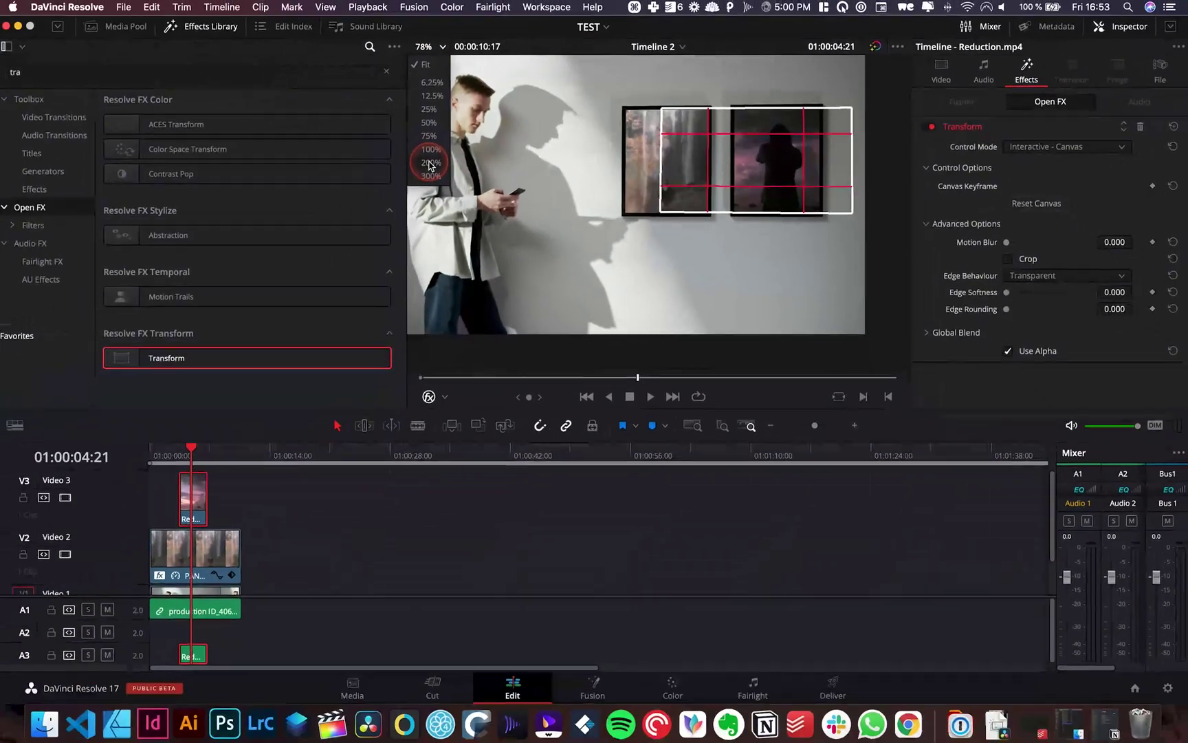
# Zoom the viewer to 200% and fit the quad's top-right corner to the frame.
pyautogui.click(372, 182)
pyautogui.hscroll(5, 745, 222)
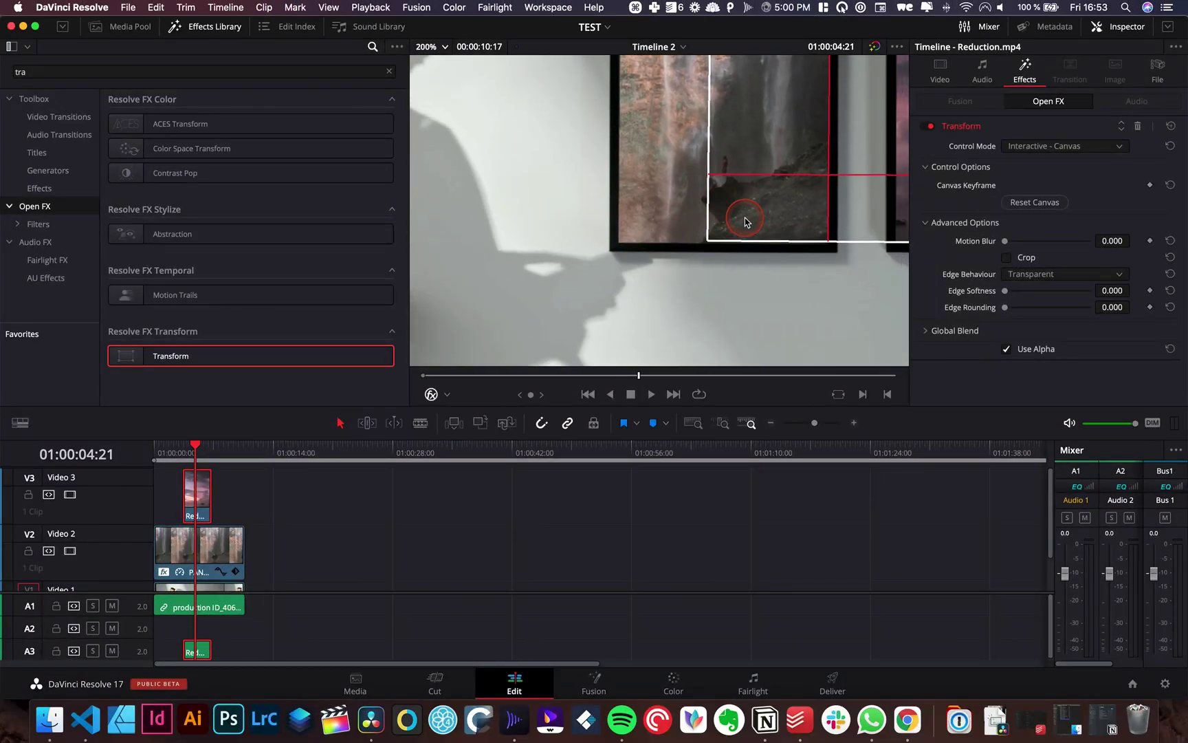
pyautogui.hscroll(10, 745, 222)
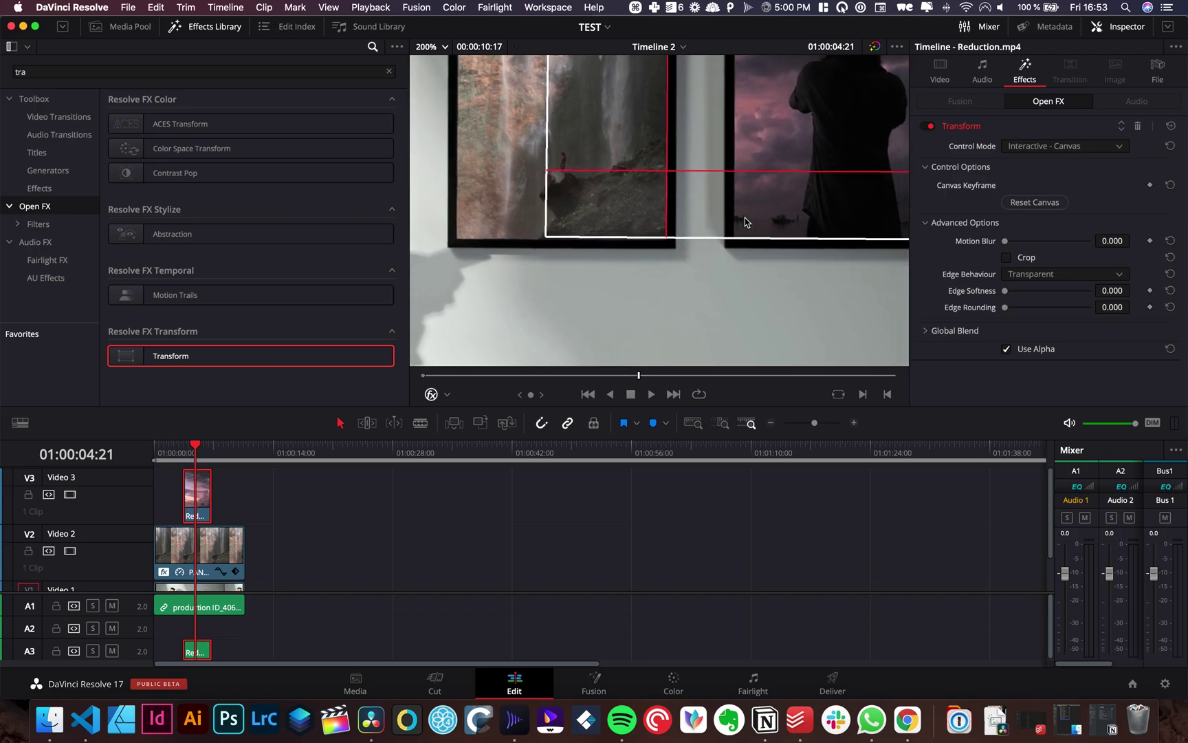
pyautogui.scroll(5, 745, 221)
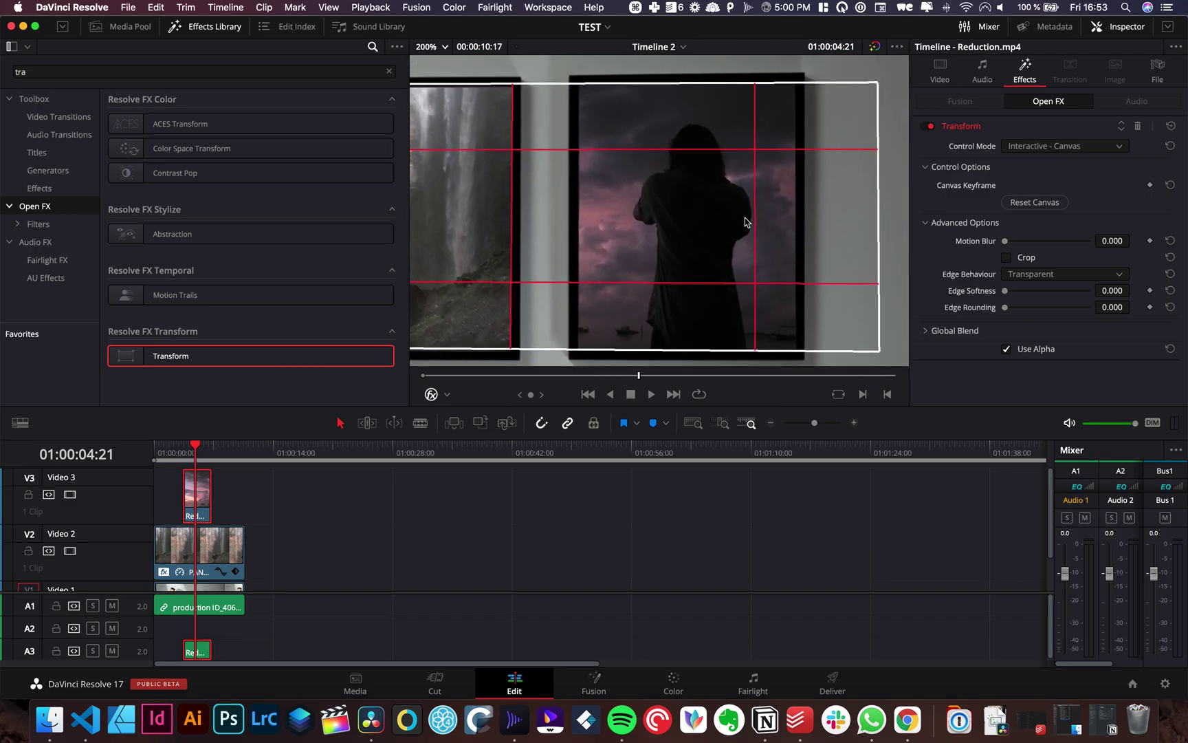
pyautogui.moveTo(870, 108)
pyautogui.mouseDown()
pyautogui.moveTo(864, 99)
pyautogui.moveTo(872, 105)
pyautogui.mouseUp()
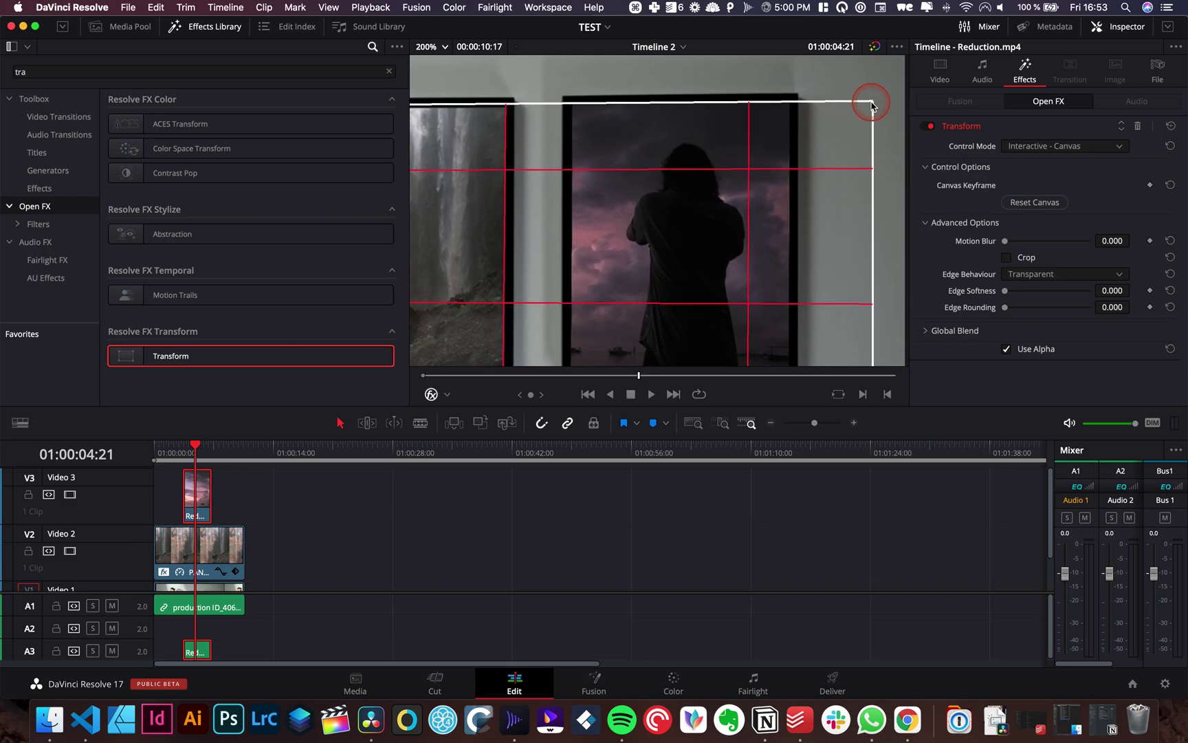
pyautogui.scroll(-5, 708, 221)
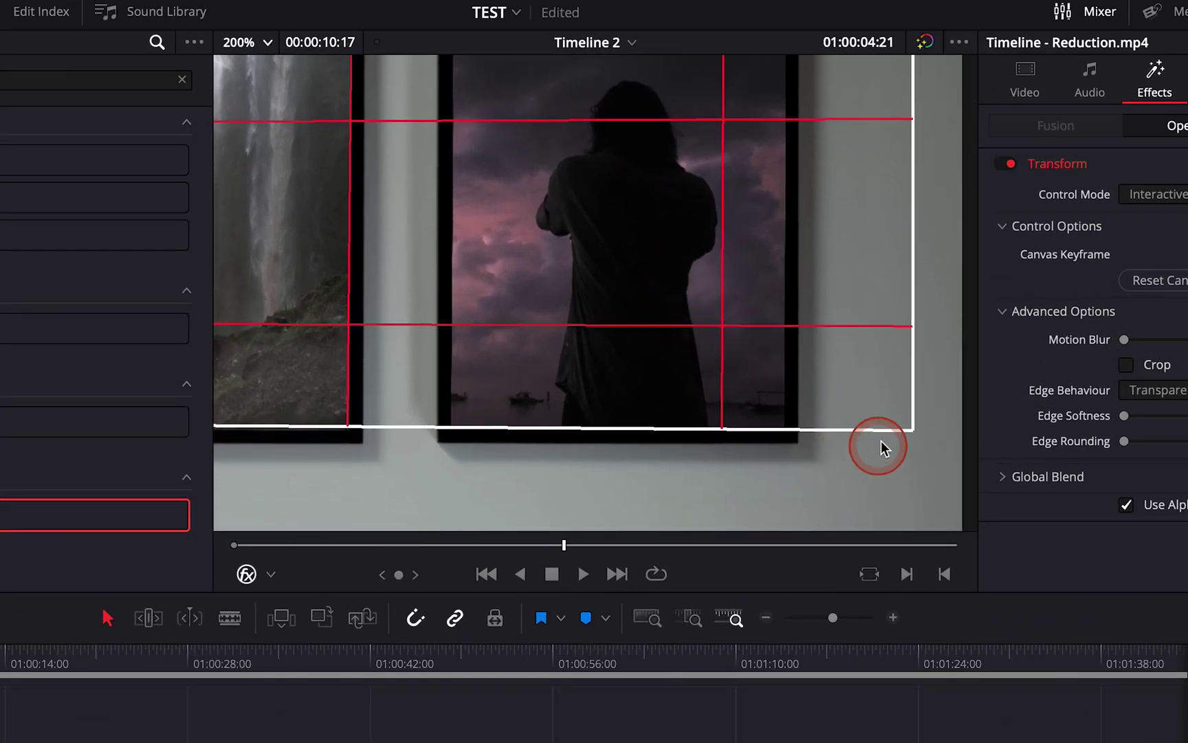
# Align the bottom-left and top-left corners, hiding the overlay to check the fit.
pyautogui.click(247, 575)
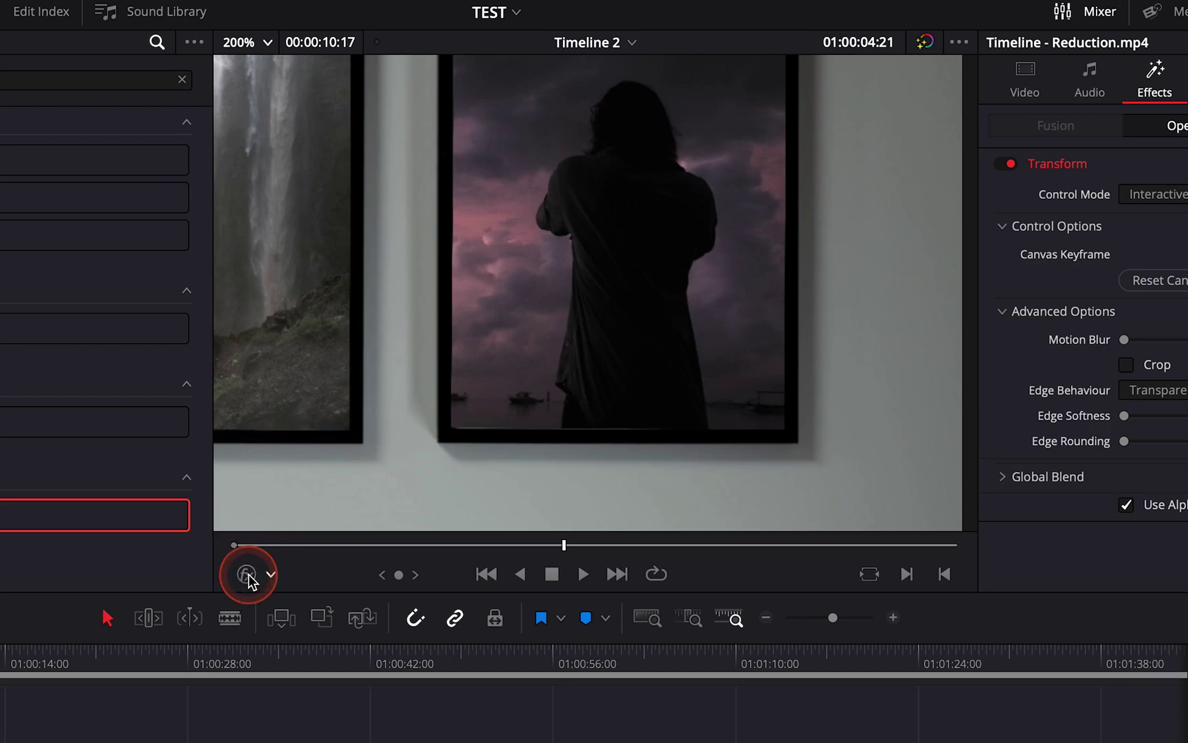
pyautogui.click(248, 575)
pyautogui.click(358, 450)
pyautogui.scroll(2, 359, 450)
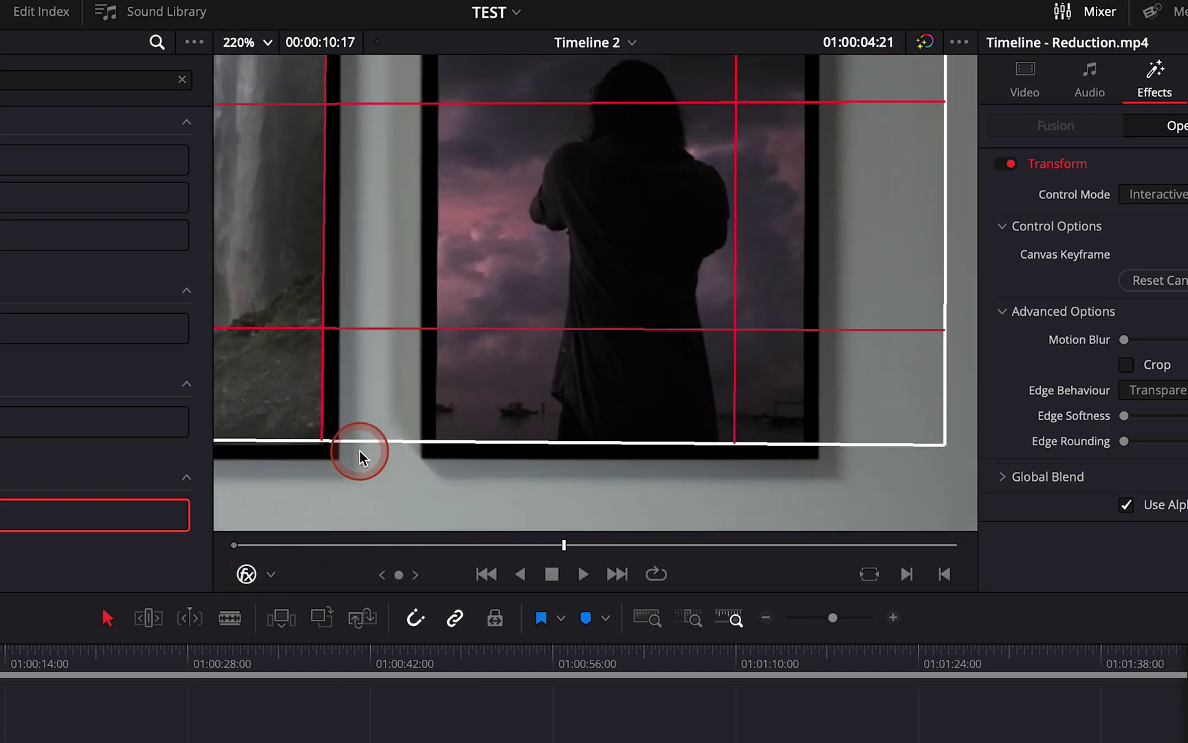
pyautogui.scroll(-5, 359, 451)
pyautogui.moveTo(304, 391); pyautogui.dragTo(304, 384)
pyautogui.moveTo(307, 114); pyautogui.dragTo(305, 112)
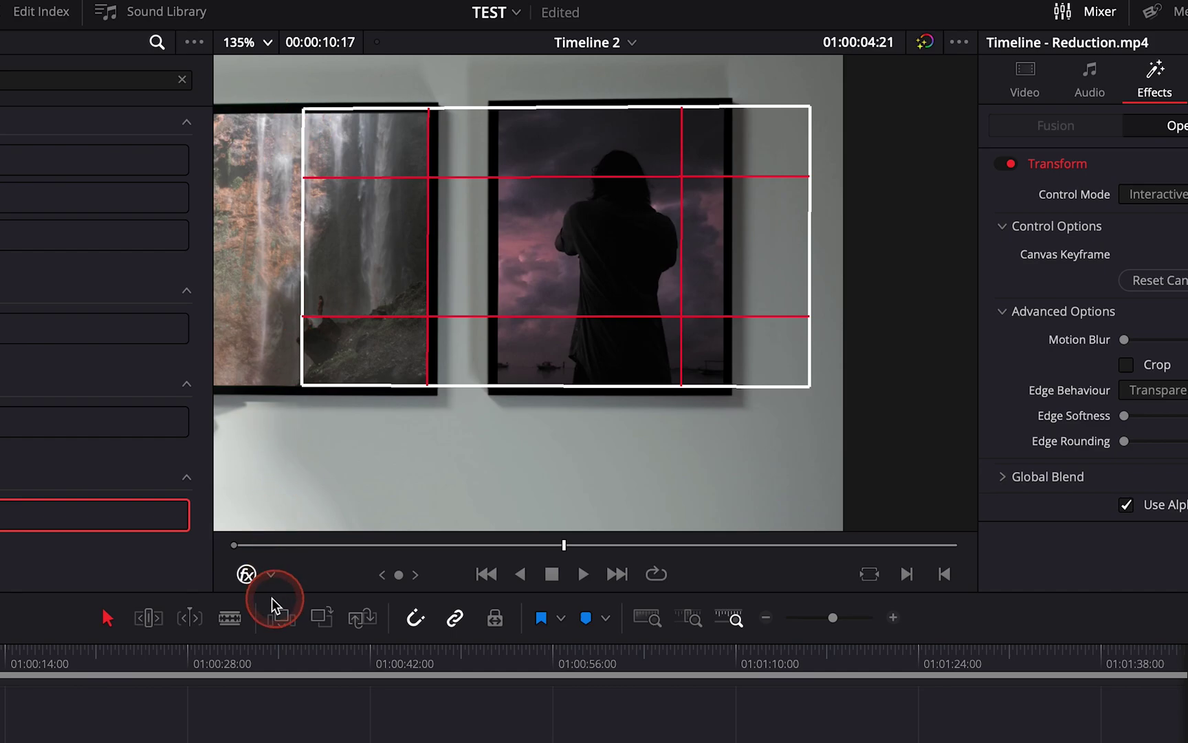
pyautogui.click(246, 574)
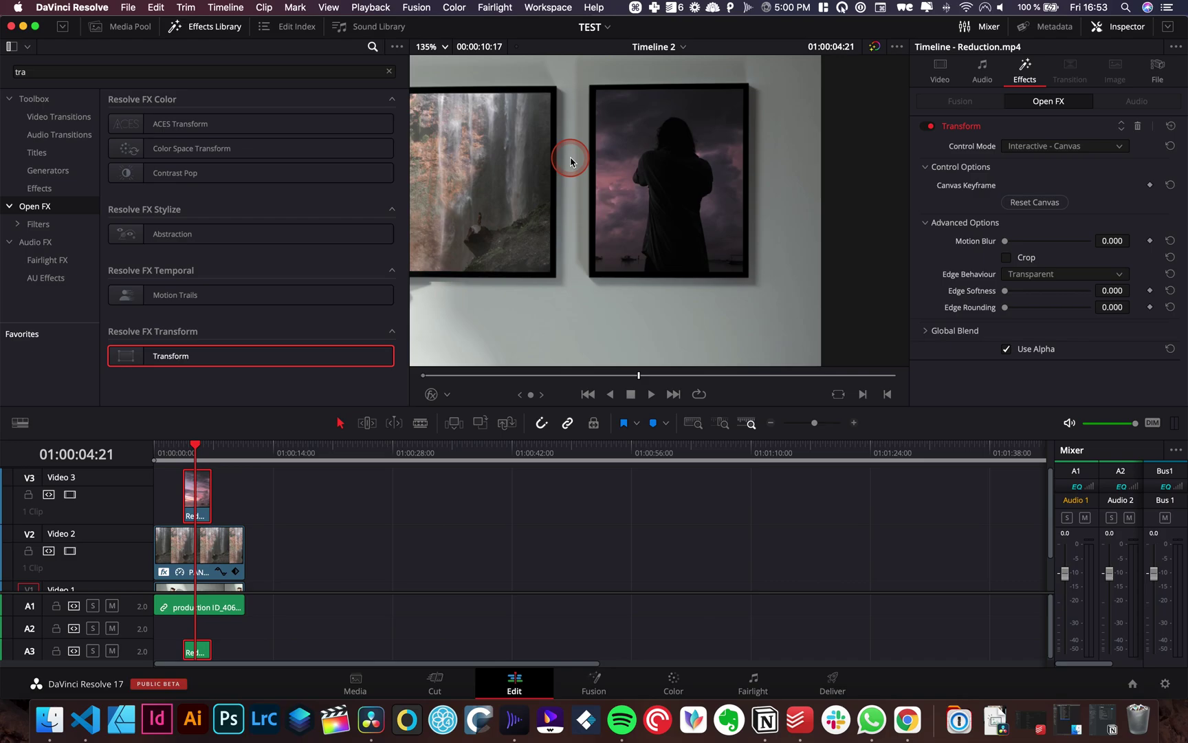
# Play the composite from 01:00:03:10 to preview the framed pictures.
pyautogui.click(186, 455)
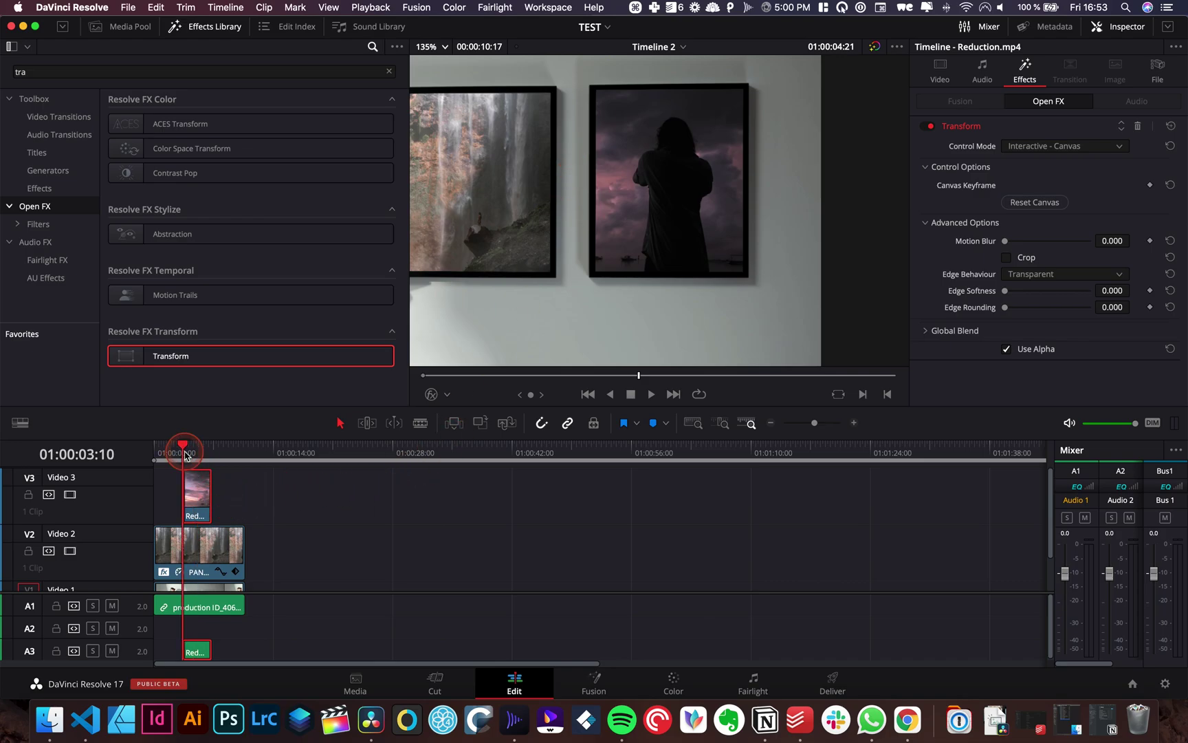
pyautogui.press('space')
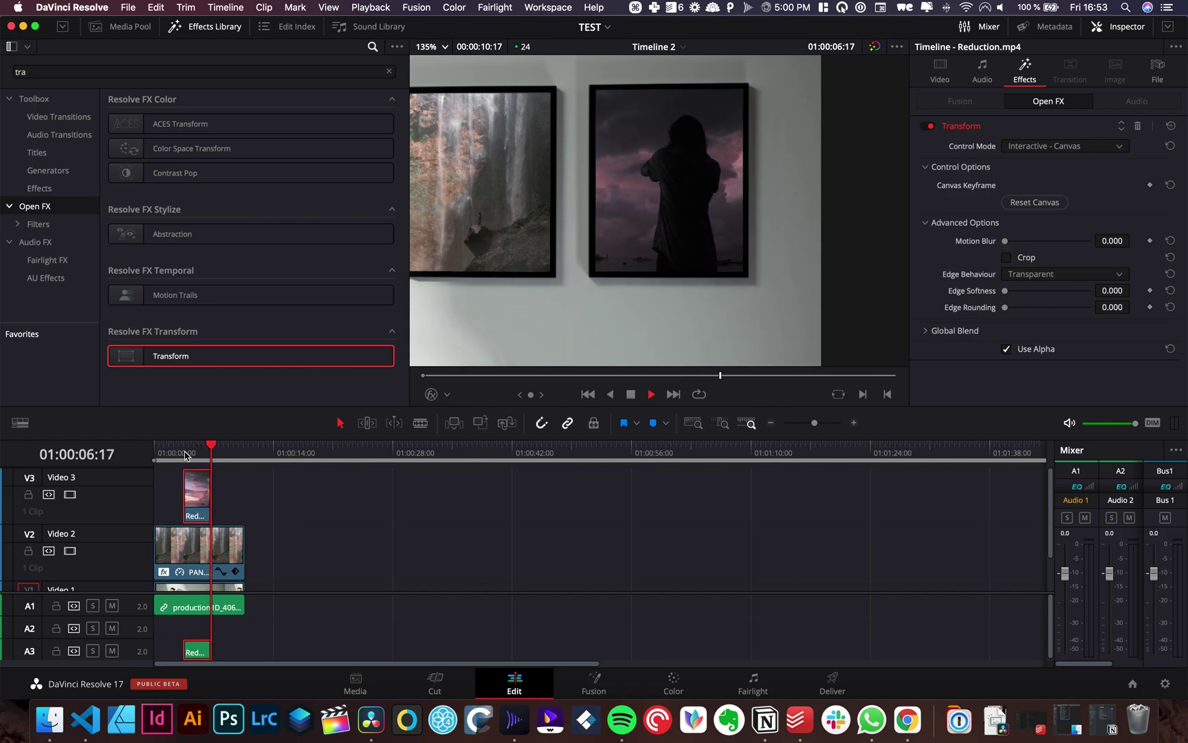
pyautogui.press('space')
pyautogui.click(185, 454)
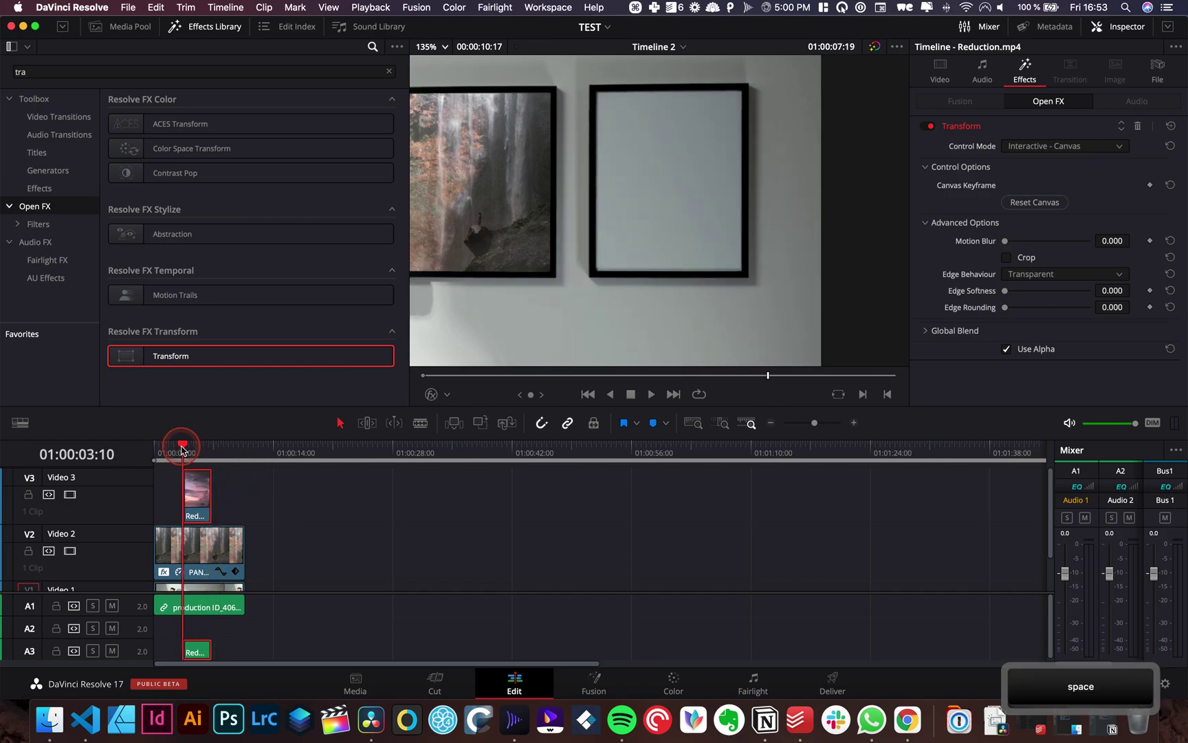
pyautogui.moveTo(186, 454)
pyautogui.mouseDown()
pyautogui.moveTo(215, 454)
pyautogui.moveTo(189, 453)
pyautogui.mouseUp()
# Hide the Effects Library, replay from 01:00:03:10, and park the playhead at 01:00:05:03.
pyautogui.hotkey('shift', 'z')
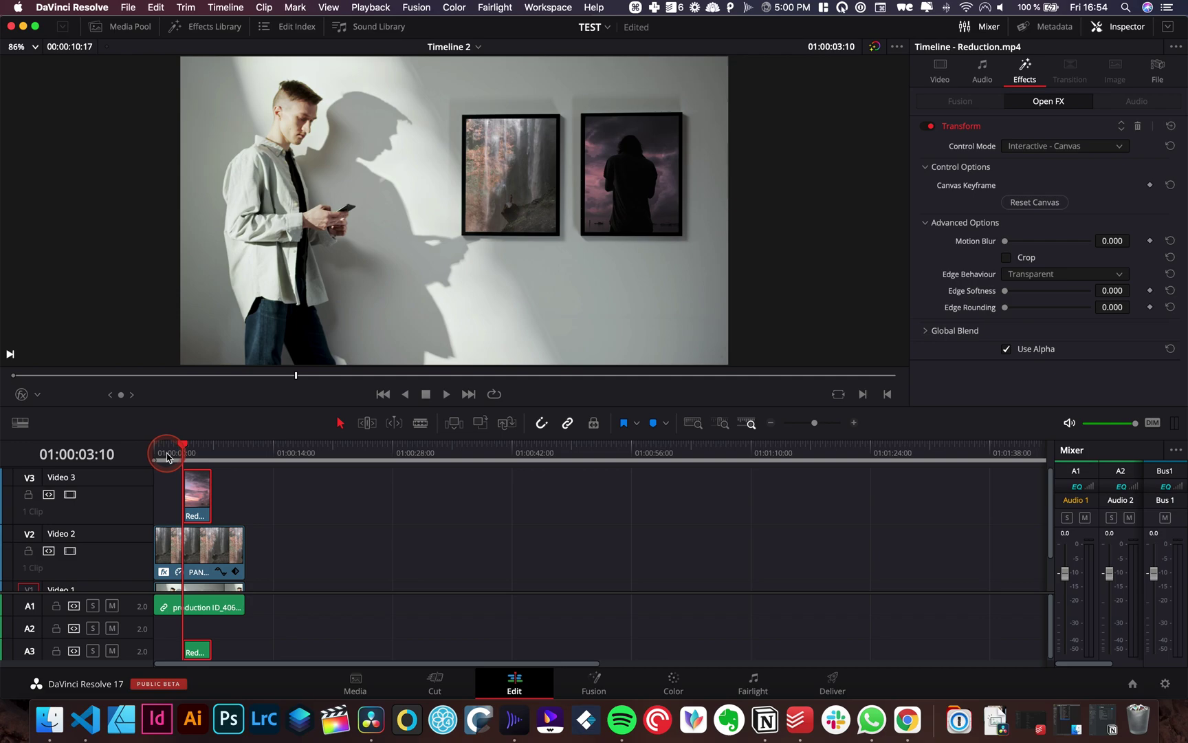
pyautogui.click(164, 456)
pyautogui.click(178, 456)
pyautogui.press('space')
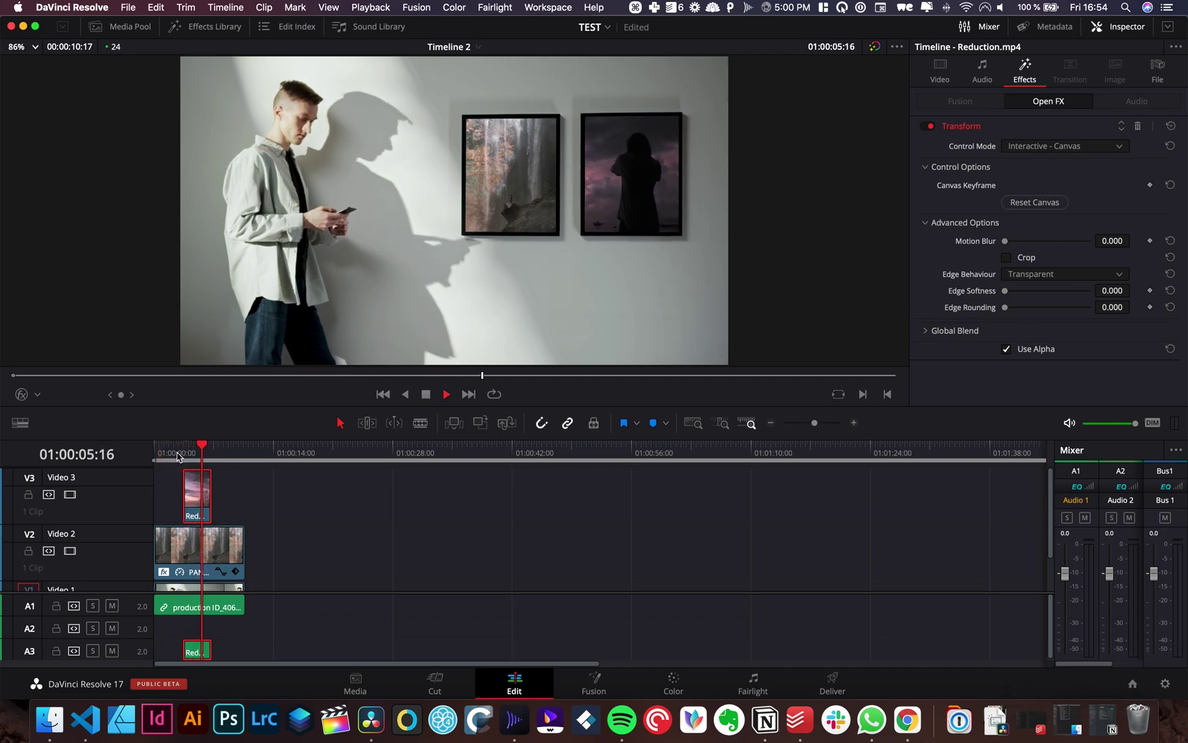
pyautogui.press('space')
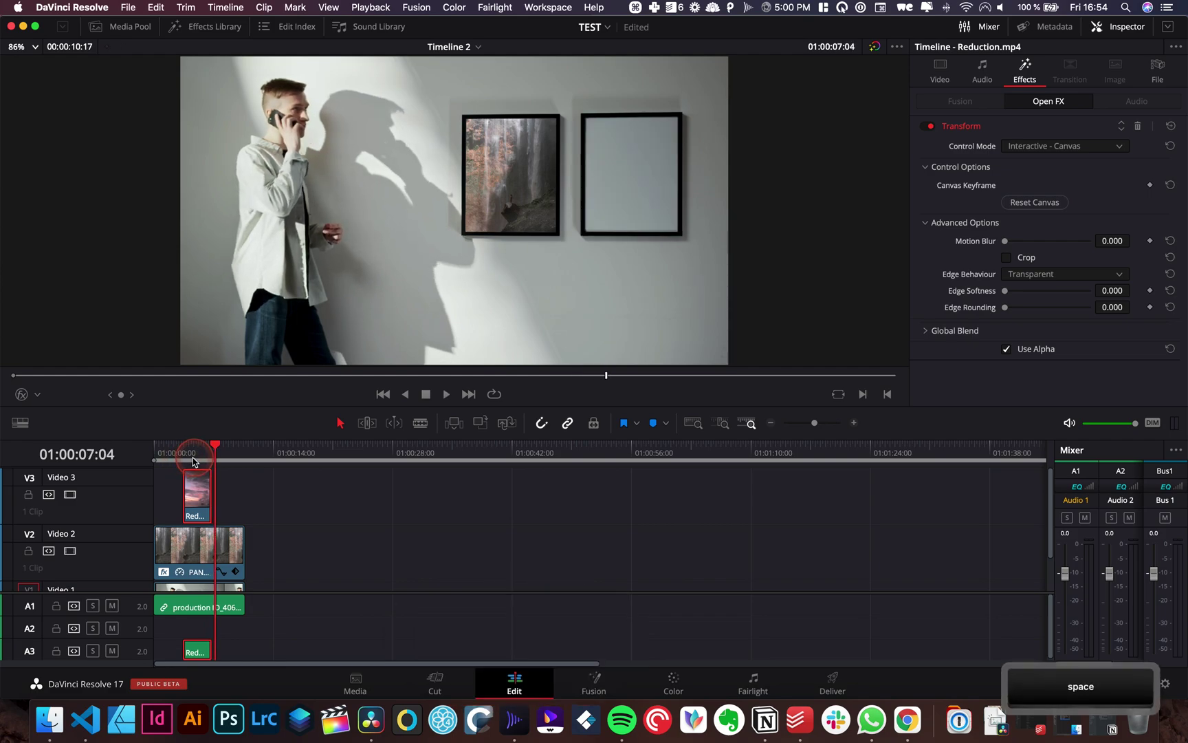
pyautogui.click(198, 454)
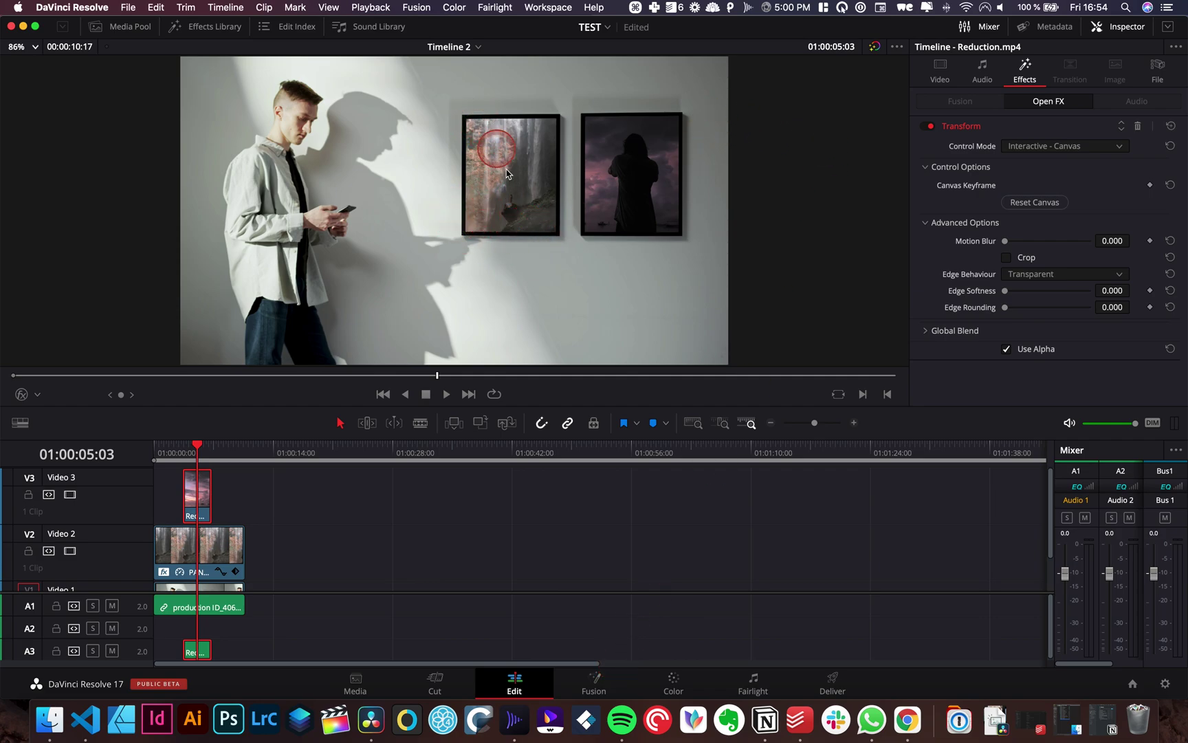
# Select the PANA4611-Edit.jpg still on Video 2 and bring up its Transform control modes.
pyautogui.click(220, 571)
pyautogui.click(608, 267)
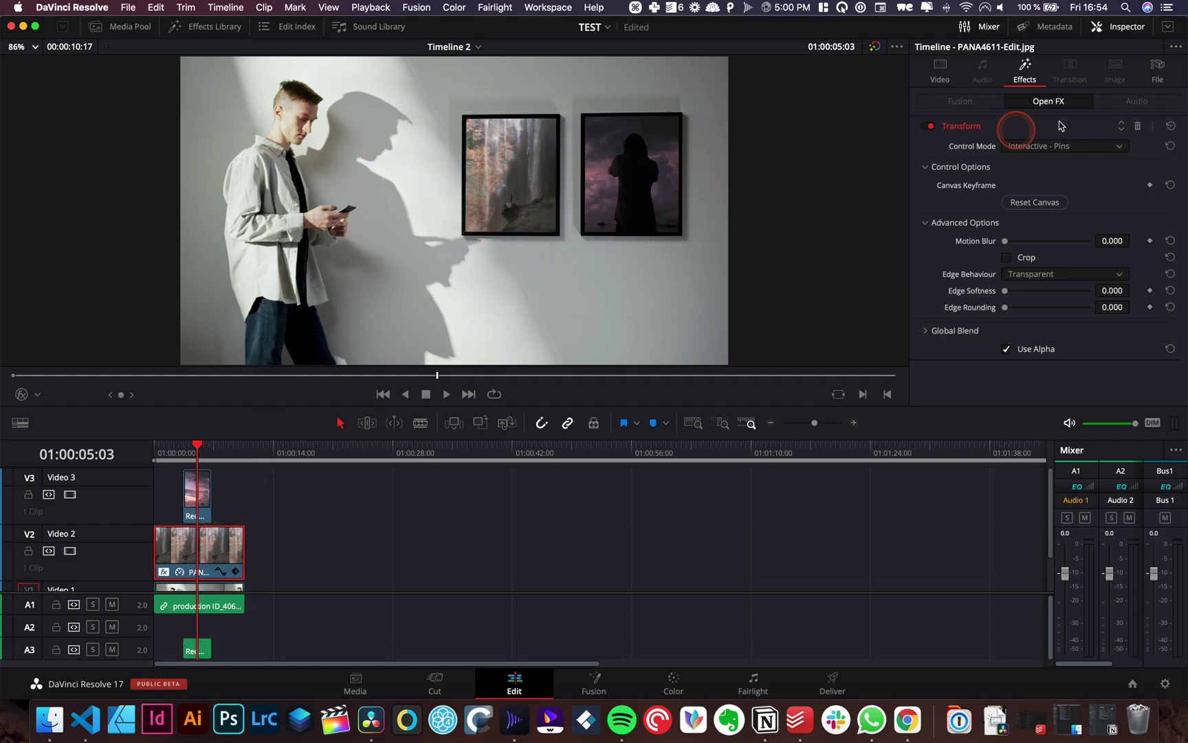
pyautogui.click(1065, 147)
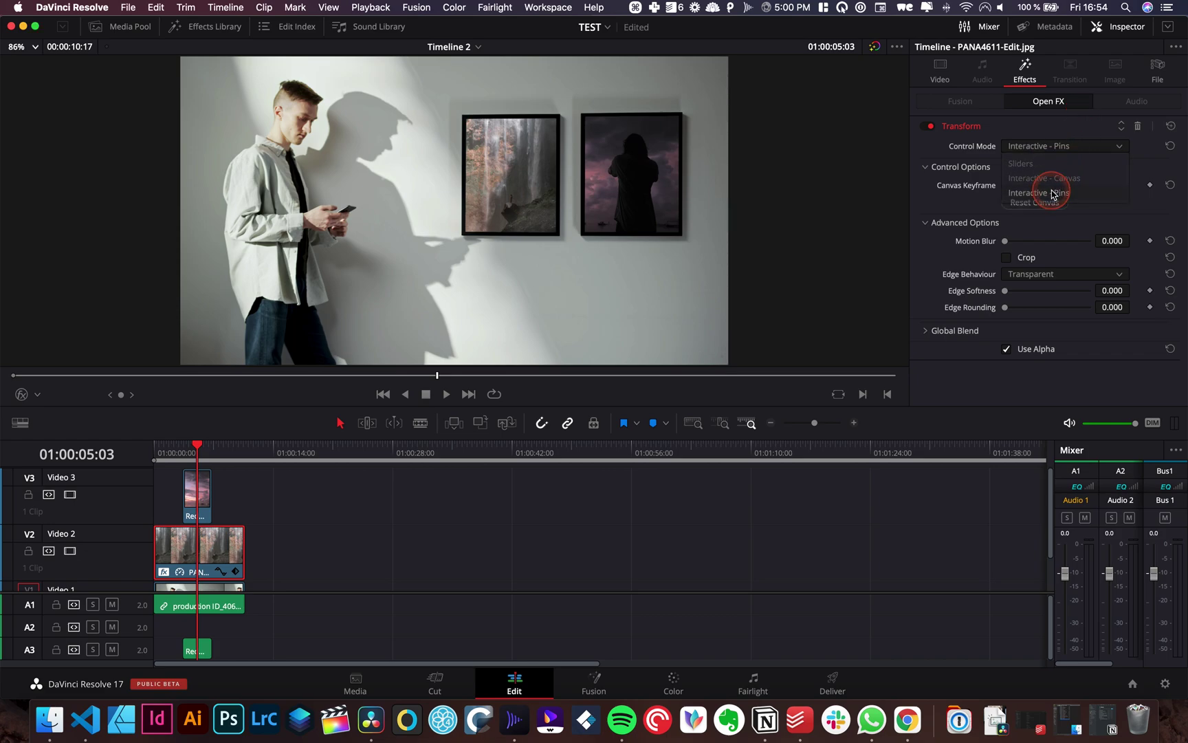